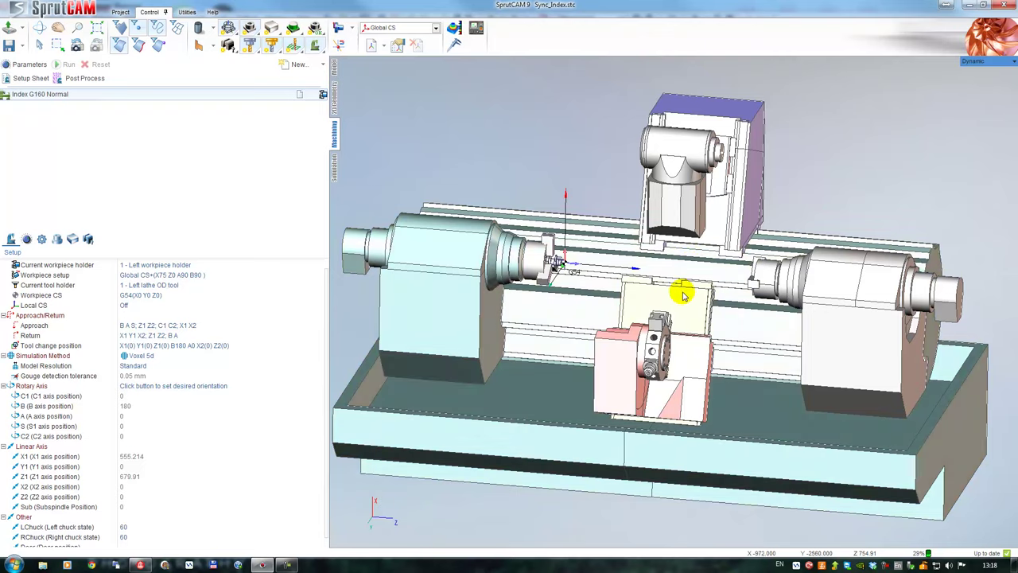
Hide the machine model and examine the workpiece part and its G54 origin on their own
right_drag(685, 273, 759, 209)
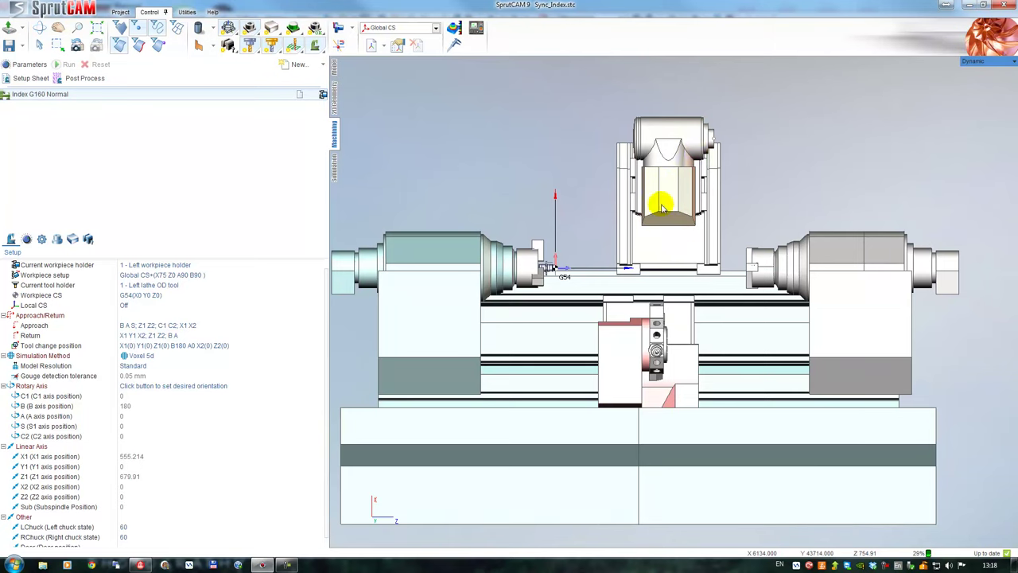
middle_drag(688, 394, 677, 332)
scroll(554, 264, up, 3)
click(317, 45)
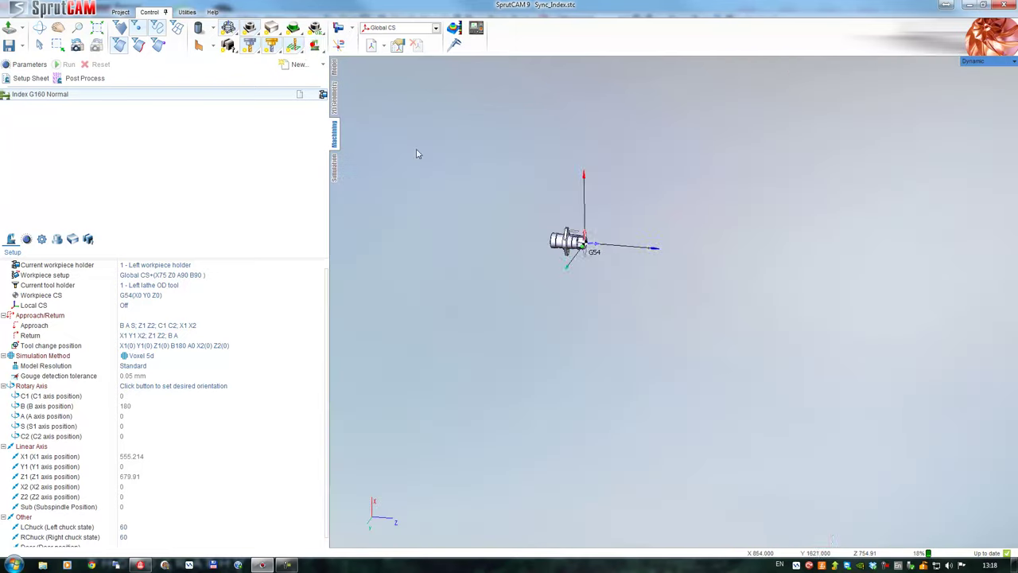
scroll(585, 237, up, 3)
middle_drag(428, 183, 555, 237)
middle_drag(580, 271, 603, 321)
scroll(602, 321, down, 3)
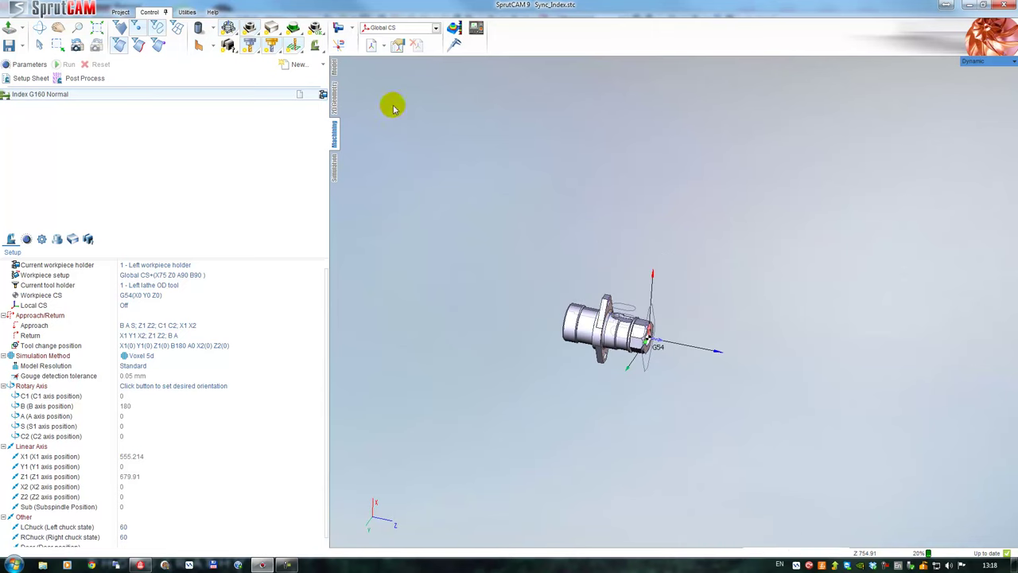
Show the machine model again and view the part between both spindles
click(315, 46)
scroll(581, 266, down, 4)
middle_drag(581, 266, 576, 293)
scroll(584, 307, down, 2)
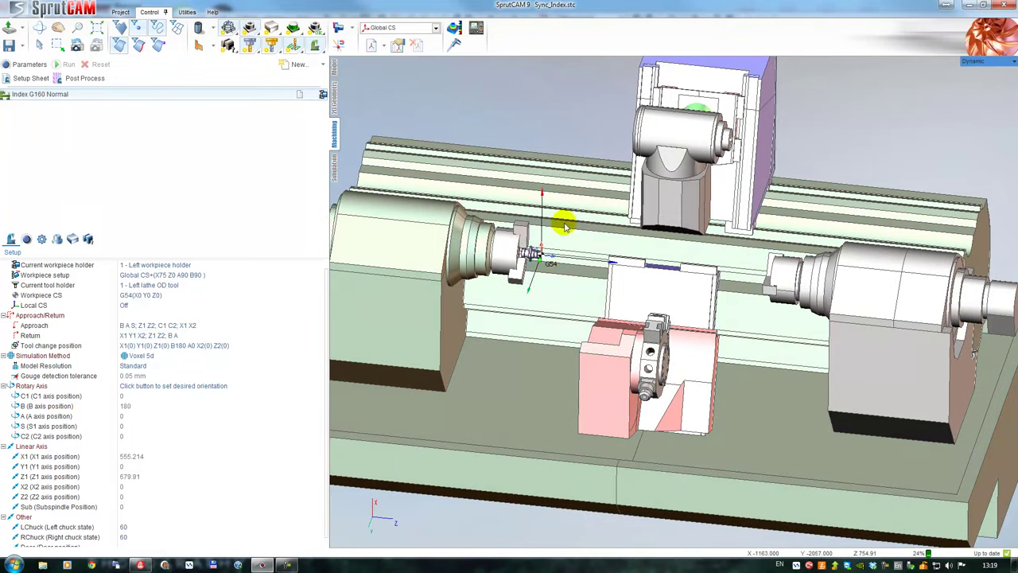
Add a Facing (Right Spindle) lathe operation to the Index G160 Normal project
click(324, 65)
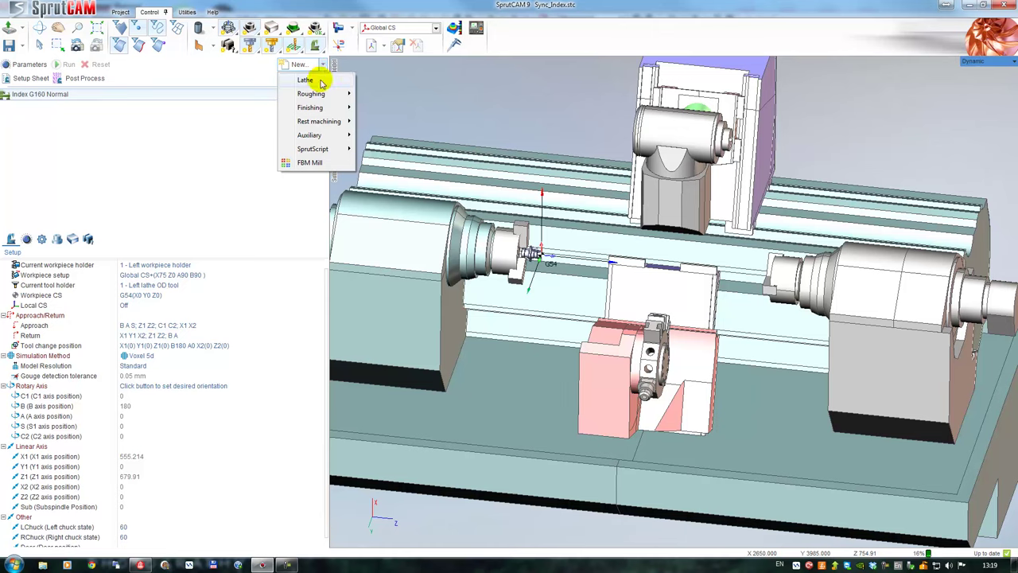
click(322, 82)
mouse_move(400, 97)
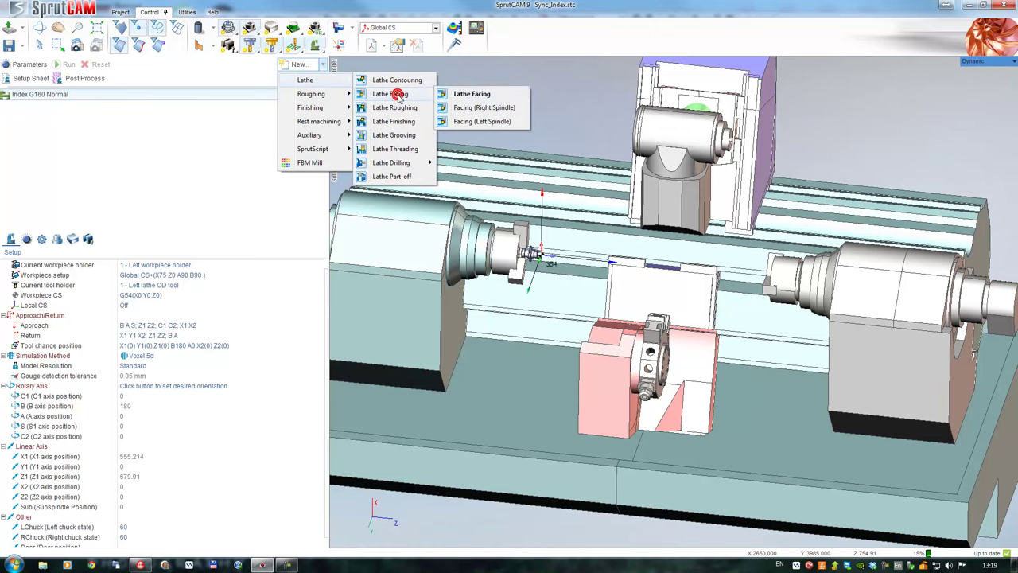
click(467, 108)
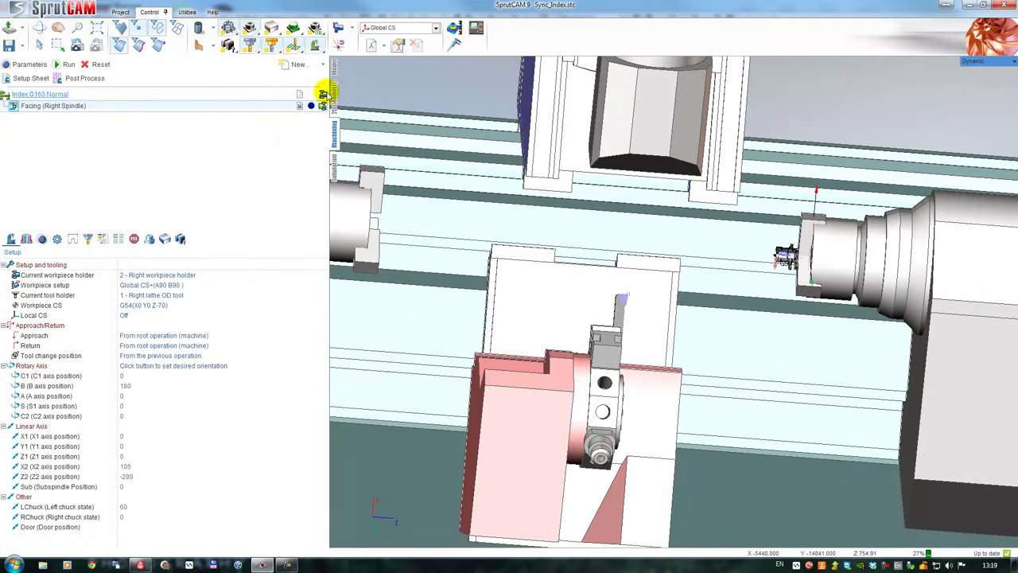
Add a Facing (Left Spindle) lathe operation after the right spindle facing
click(322, 65)
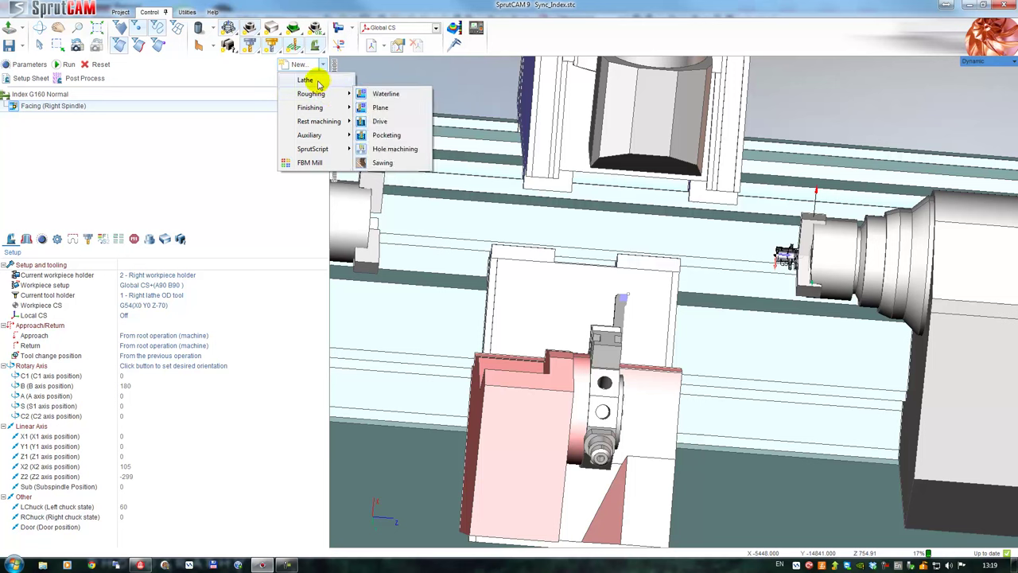
mouse_move(318, 80)
mouse_move(402, 97)
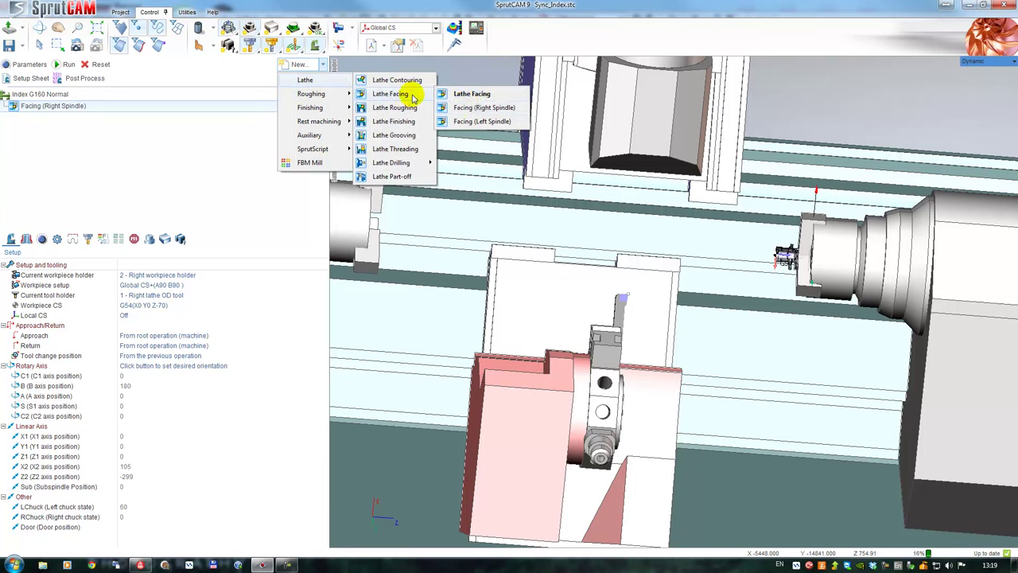
click(460, 118)
right_drag(594, 253, 664, 230)
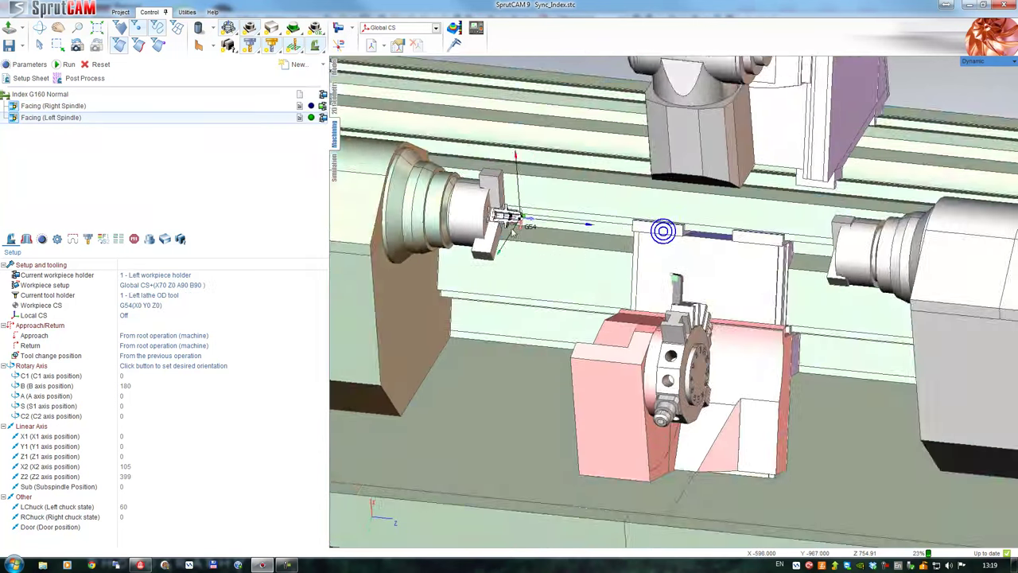
scroll(436, 243, up, 2)
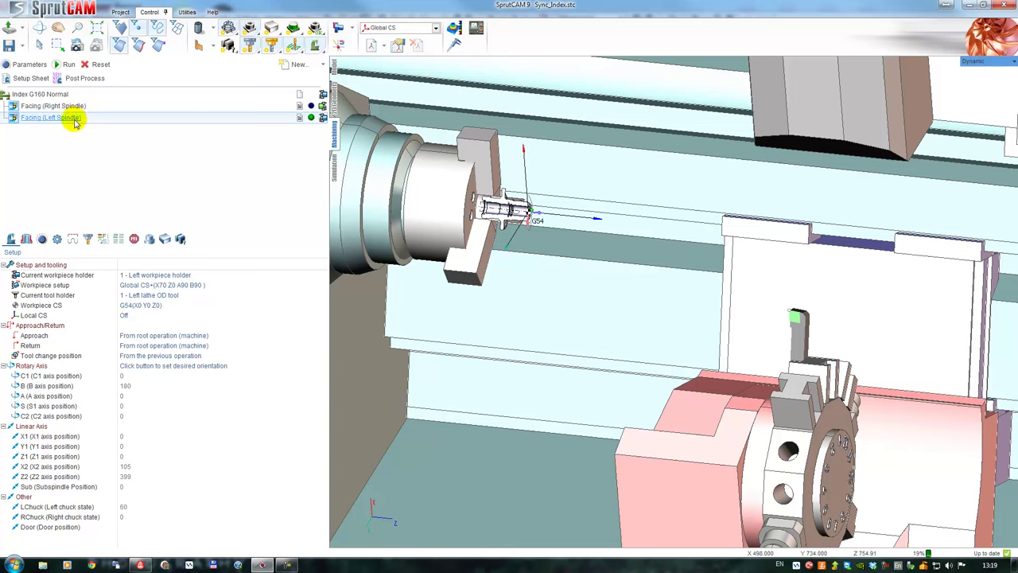
Move Facing (Left Spindle) ahead of Facing (Right Spindle), and restore the original operation order
drag(73, 117, 70, 106)
click(70, 117)
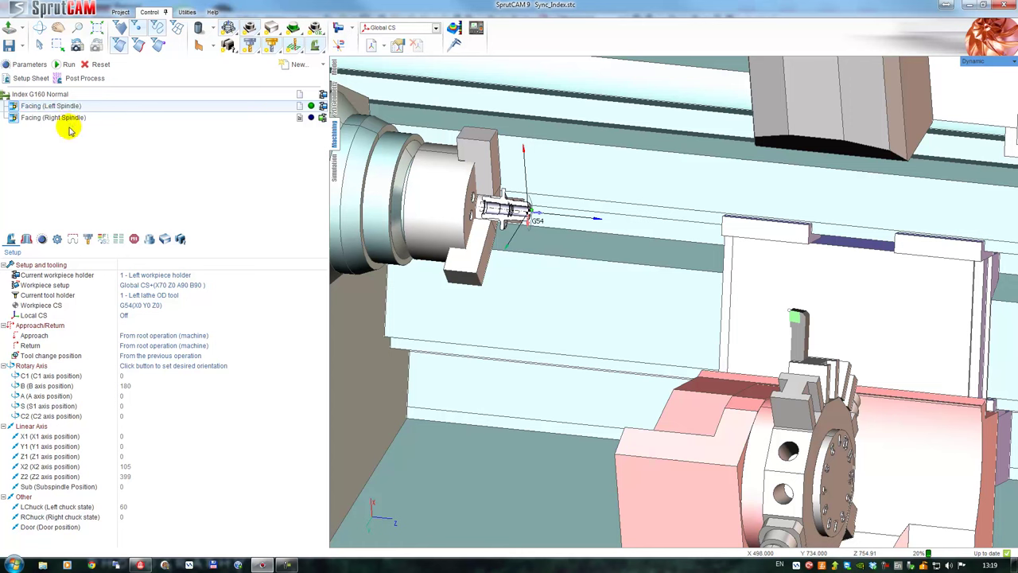
drag(69, 119, 65, 114)
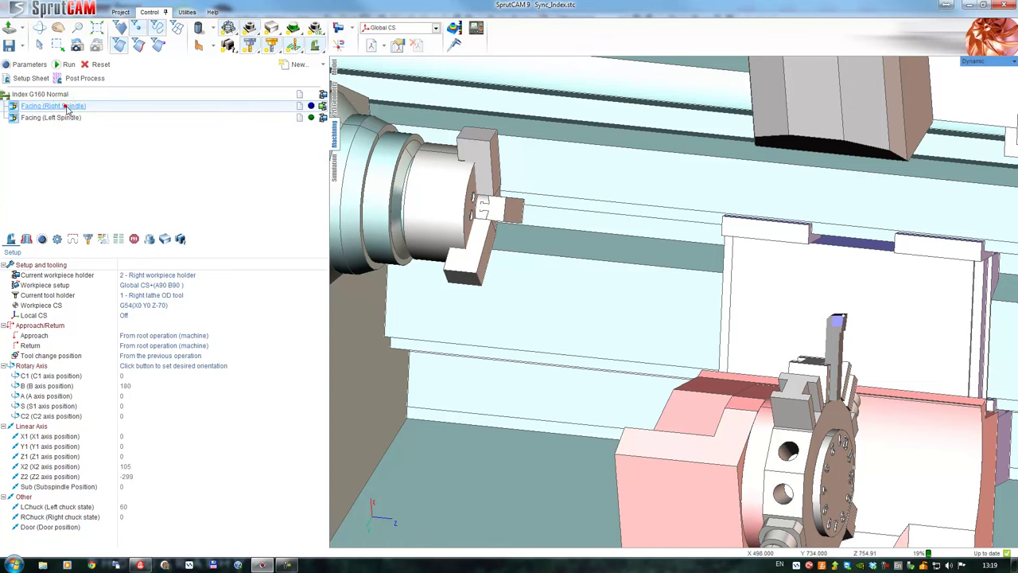
Calculate the toolpath of Facing (Right Spindle) and inspect it at the workpiece face
scroll(545, 236, down, 3)
middle_drag(541, 234, 652, 234)
scroll(701, 228, up, 3)
middle_drag(751, 217, 757, 324)
scroll(756, 221, down, 3)
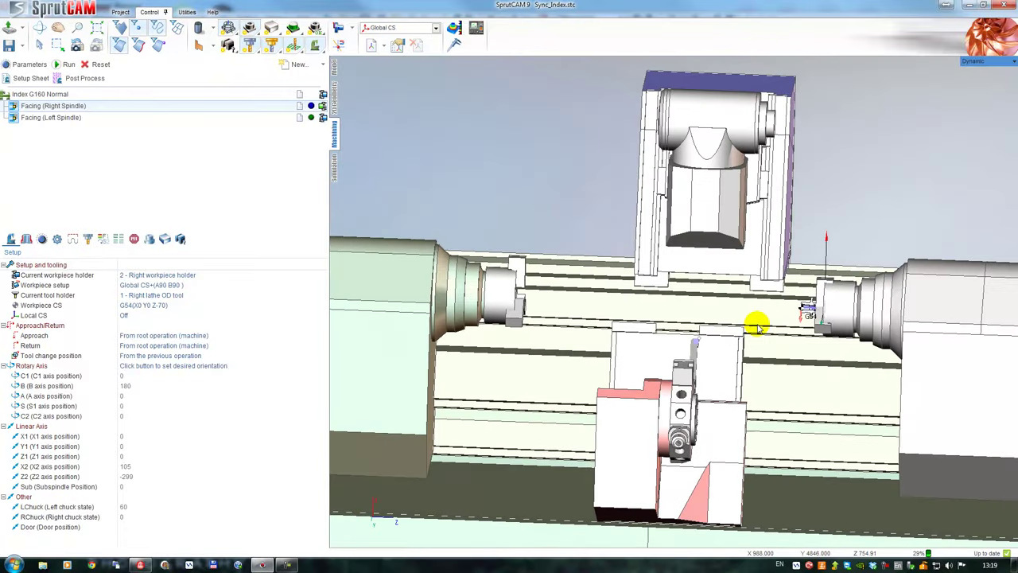
scroll(794, 300, up, 2)
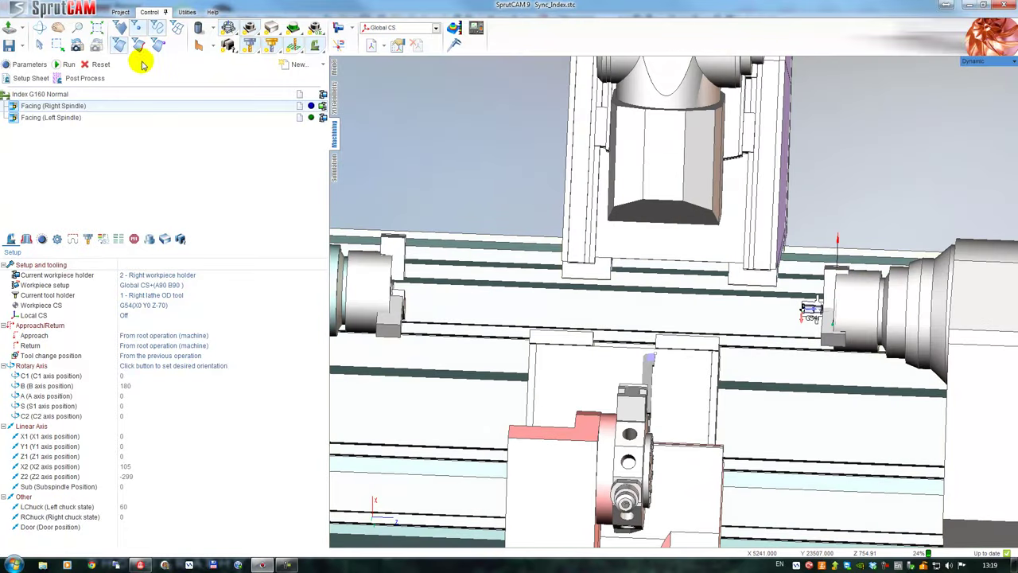
click(67, 65)
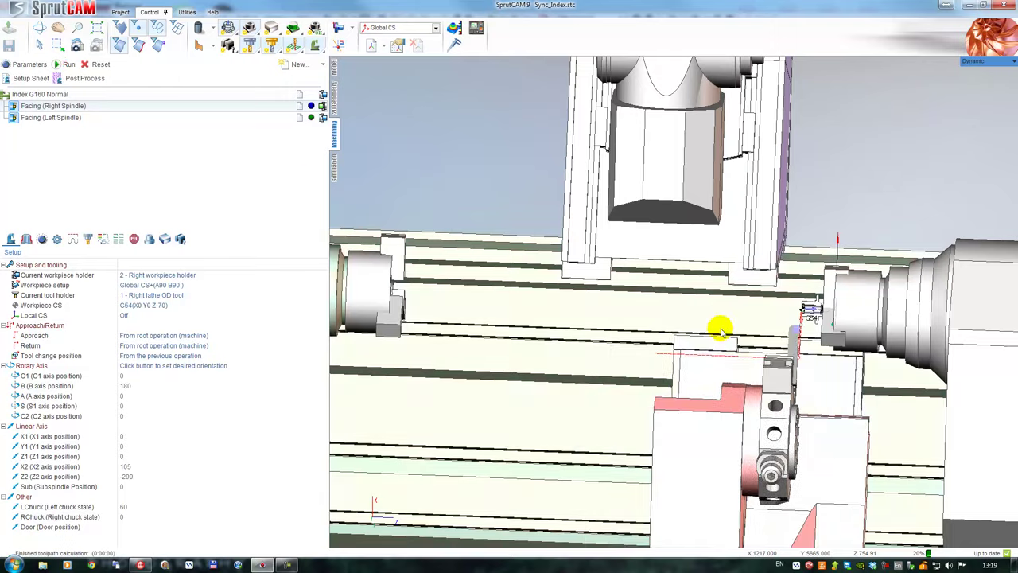
scroll(796, 317, up, 2)
scroll(798, 316, up, 5)
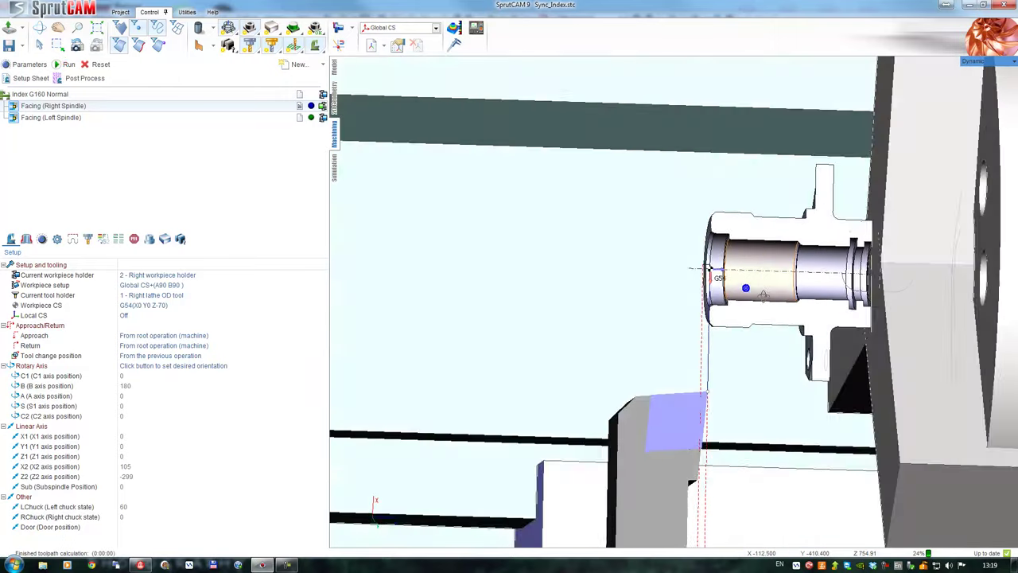
scroll(800, 286, down, 5)
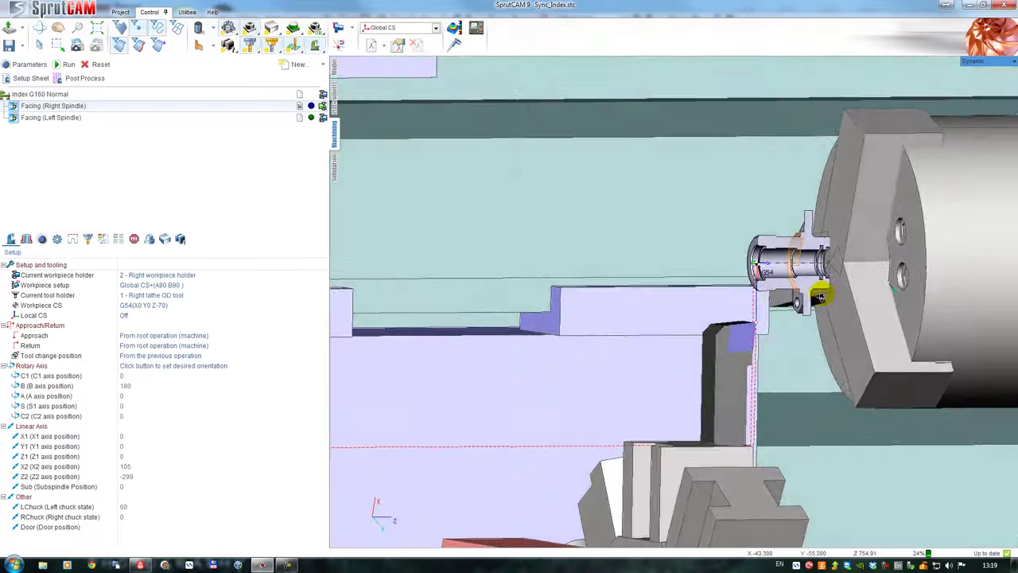
middle_drag(821, 296, 783, 290)
scroll(795, 270, down, 2)
Calculate the toolpath of Facing (Left Spindle)
click(51, 118)
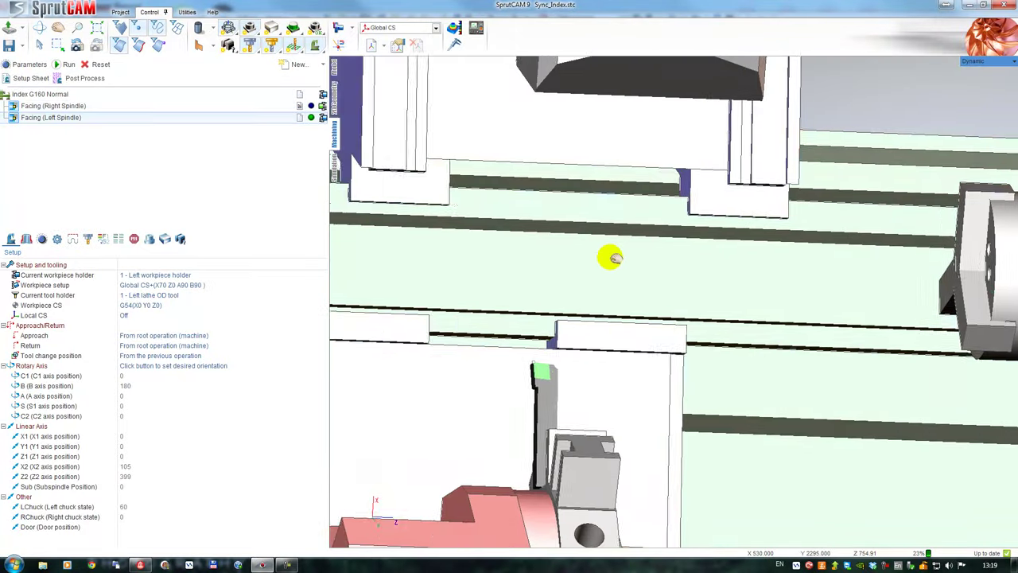
click(69, 64)
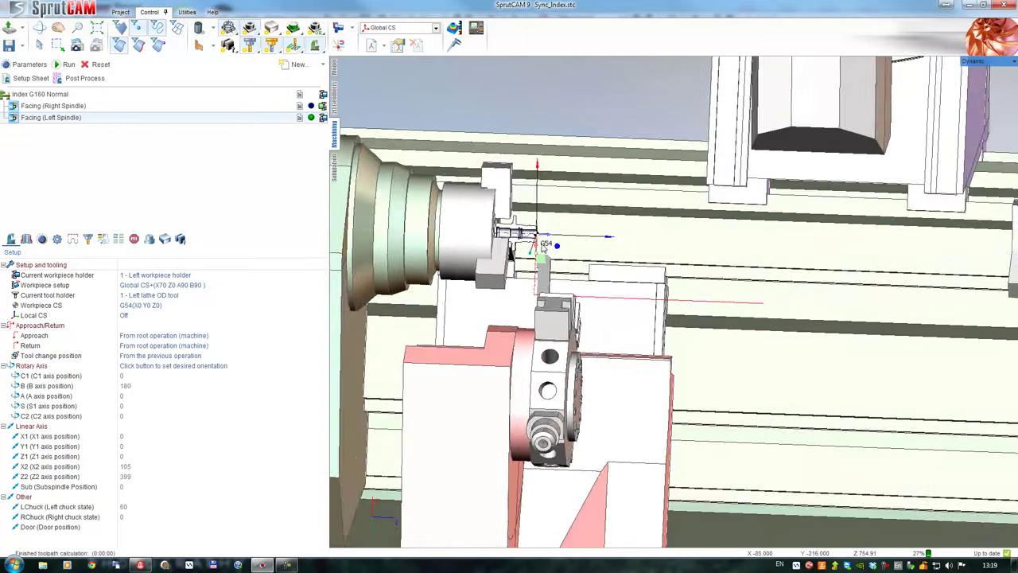
scroll(518, 261, down, 3)
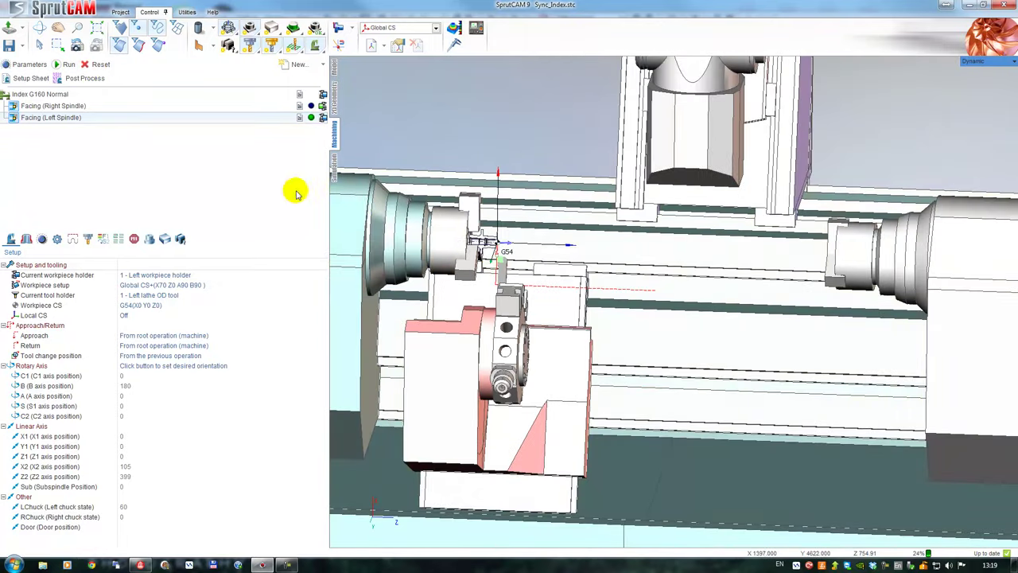
Run the machining simulation of the whole project, speeding up the movement and slowing it down again
click(334, 163)
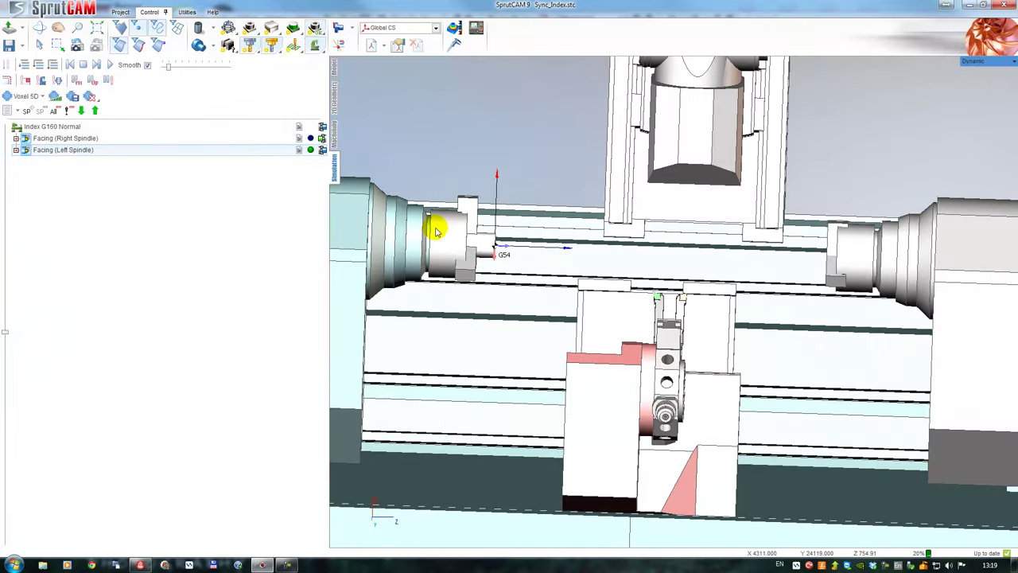
click(80, 127)
click(111, 65)
drag(167, 67, 211, 69)
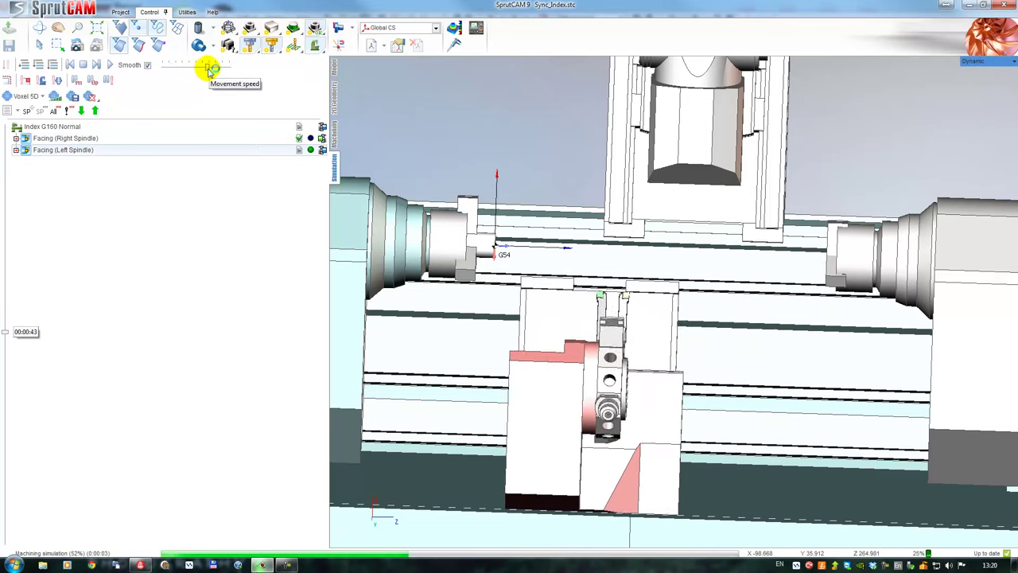
drag(209, 70, 178, 68)
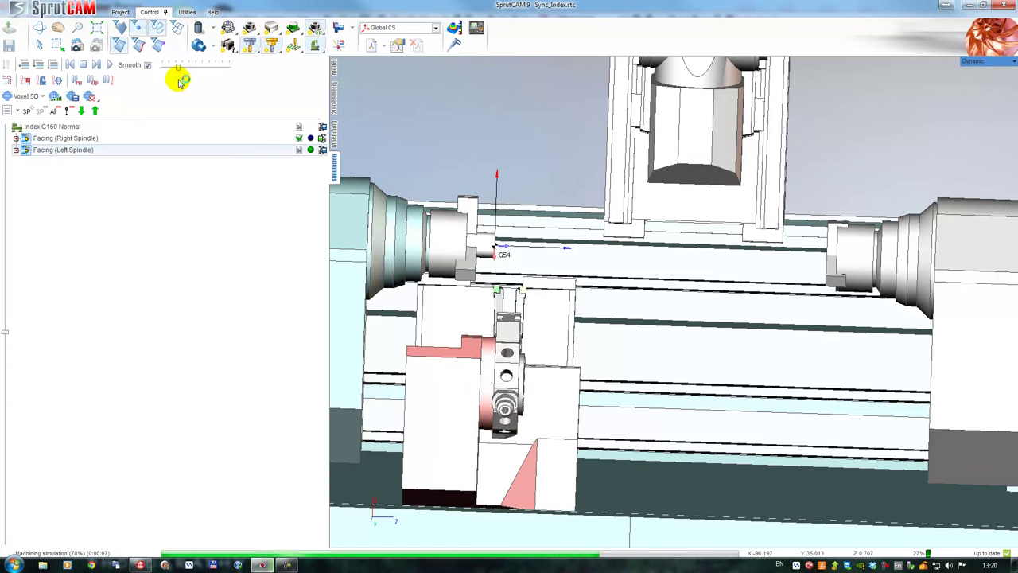
Return to the machining setup and review the workpiece holder, workpiece setup and coordinate system of Facing (Right Spindle)
click(334, 131)
middle_drag(543, 283, 540, 256)
scroll(500, 262, down, 1)
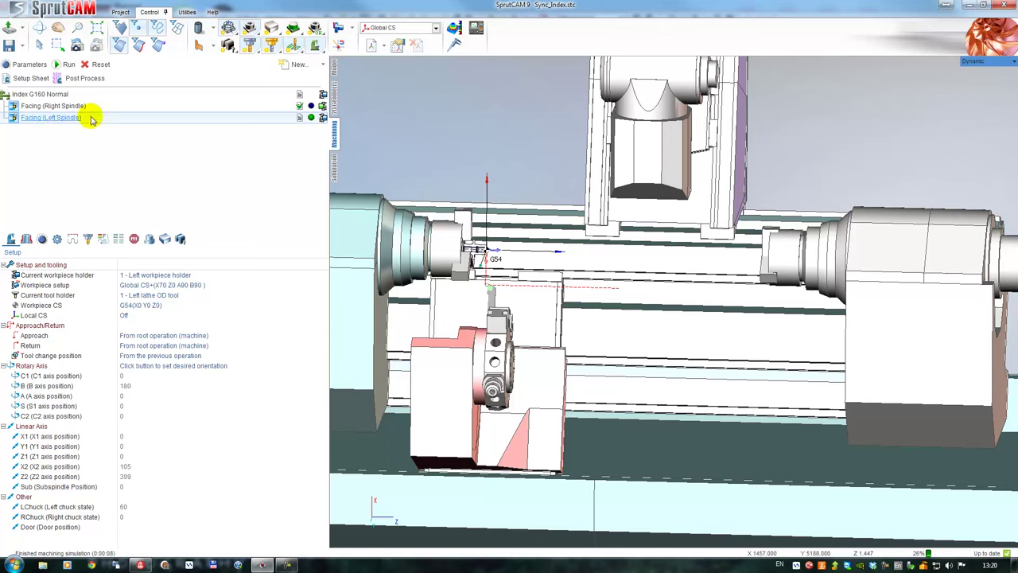
click(39, 106)
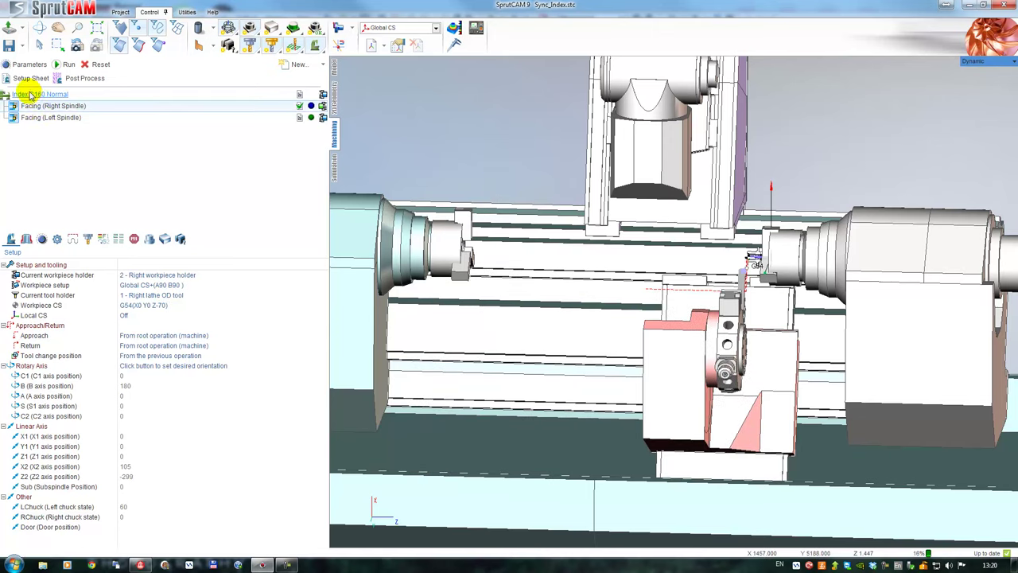
click(37, 94)
click(46, 106)
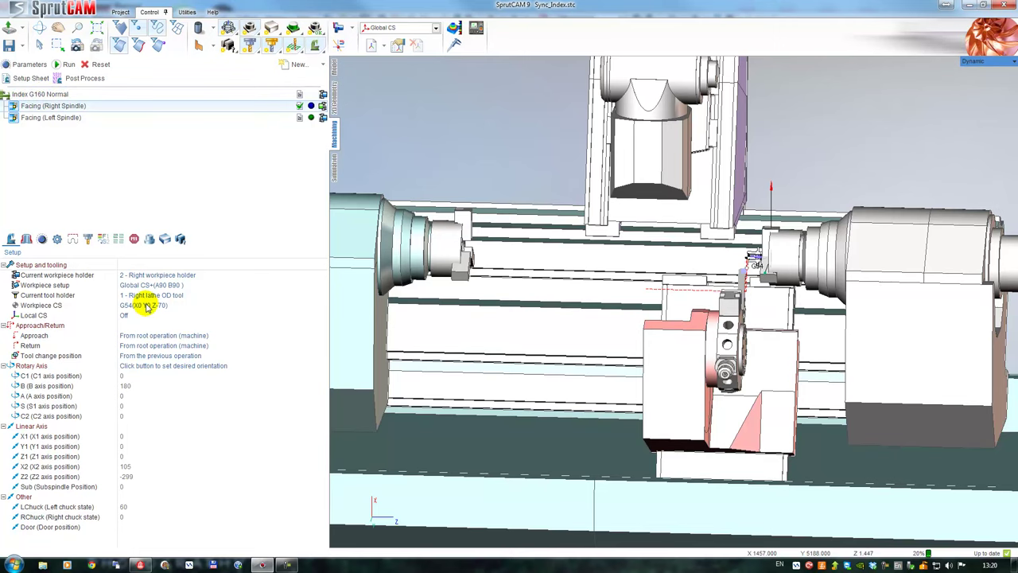
middle_drag(728, 307, 763, 237)
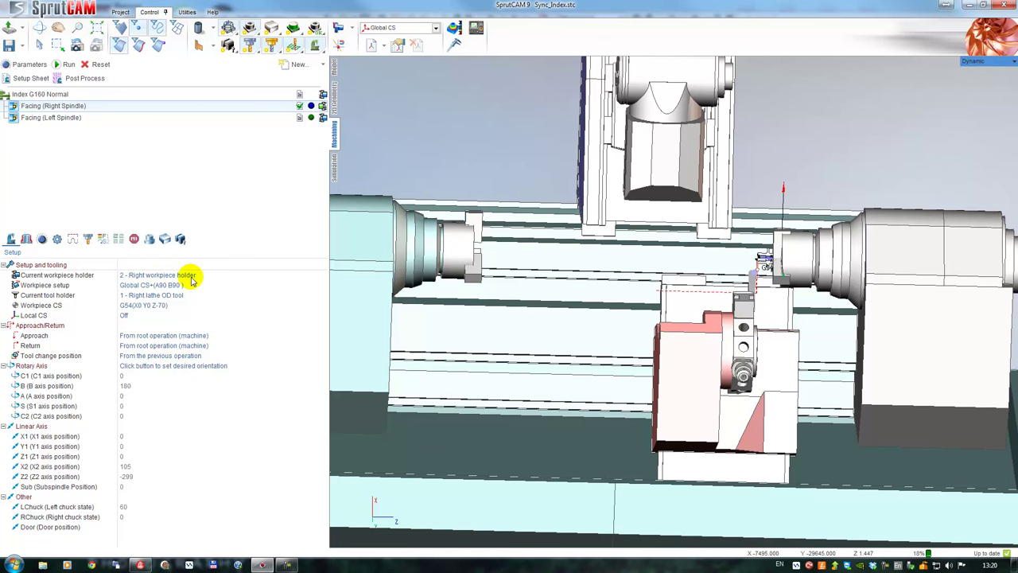
Review the workpiece holder and coordinate system of Facing (Left Spindle) and compare its setup with the right spindle operation
click(88, 118)
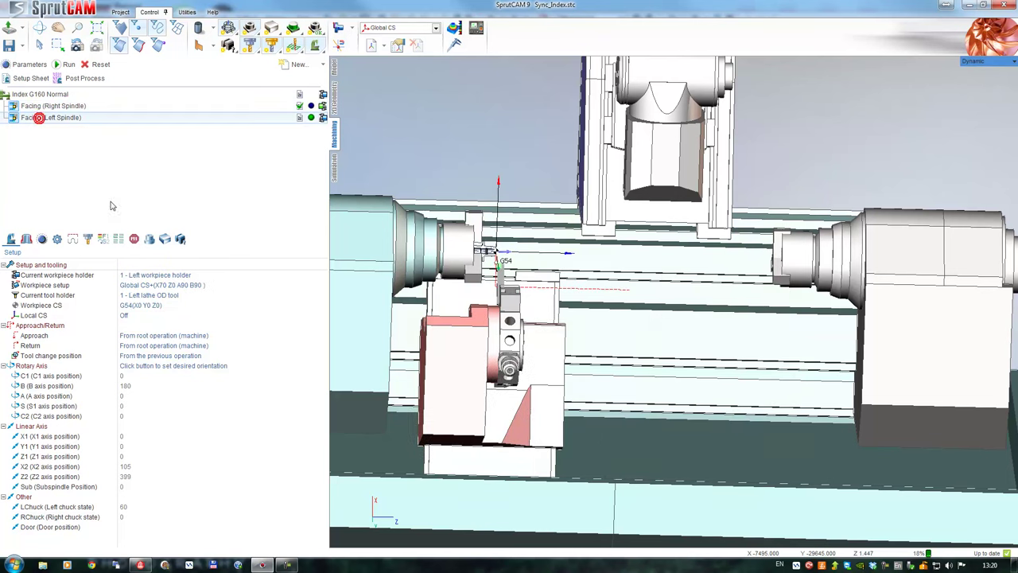
middle_drag(404, 259, 416, 257)
scroll(466, 248, up, 5)
middle_drag(495, 241, 562, 214)
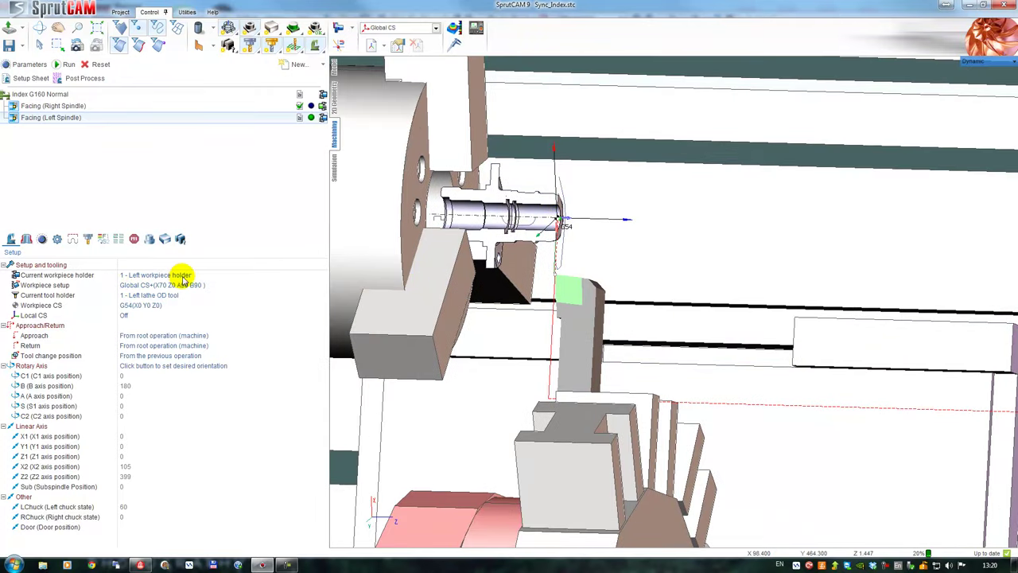
click(62, 106)
click(57, 118)
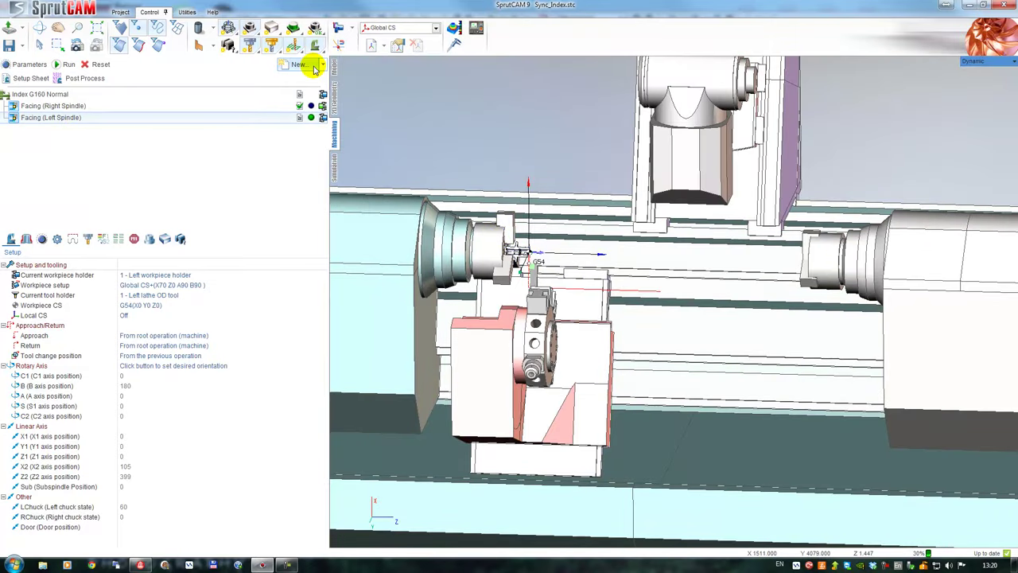
Add a Drilling (Right Spindle) lathe operation and inspect its tool and workpiece setup
click(315, 66)
mouse_move(317, 82)
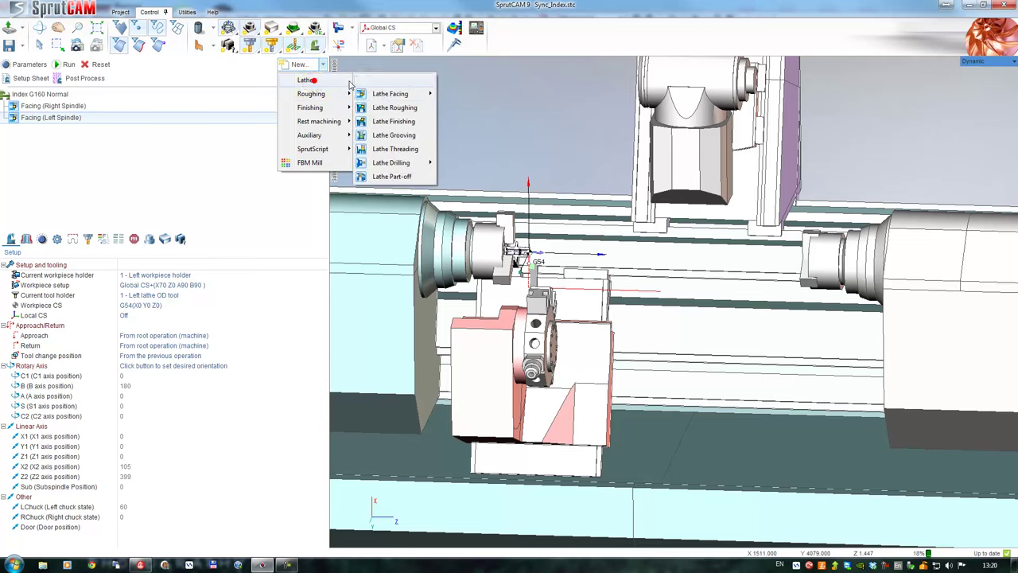
click(396, 166)
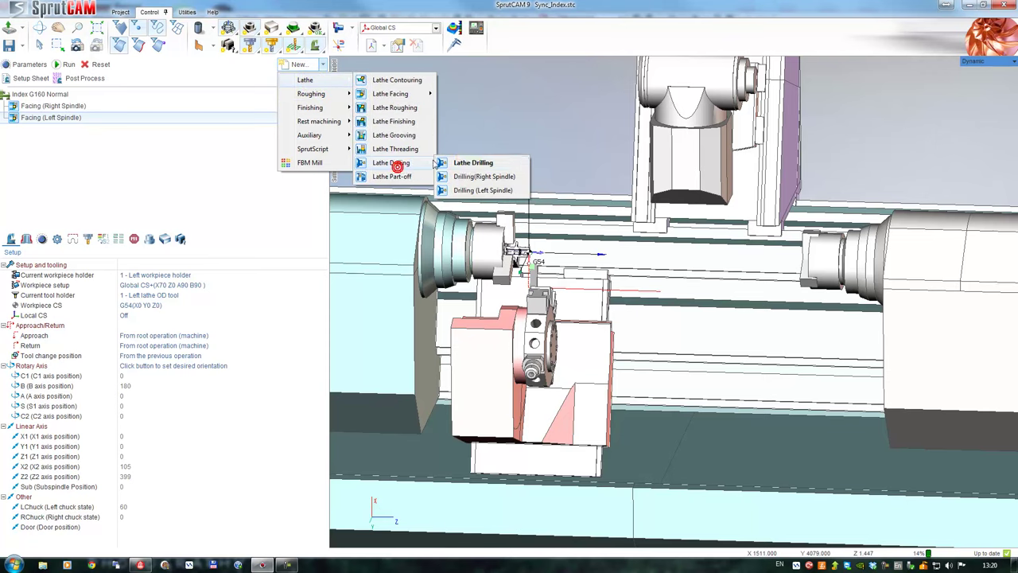
click(479, 177)
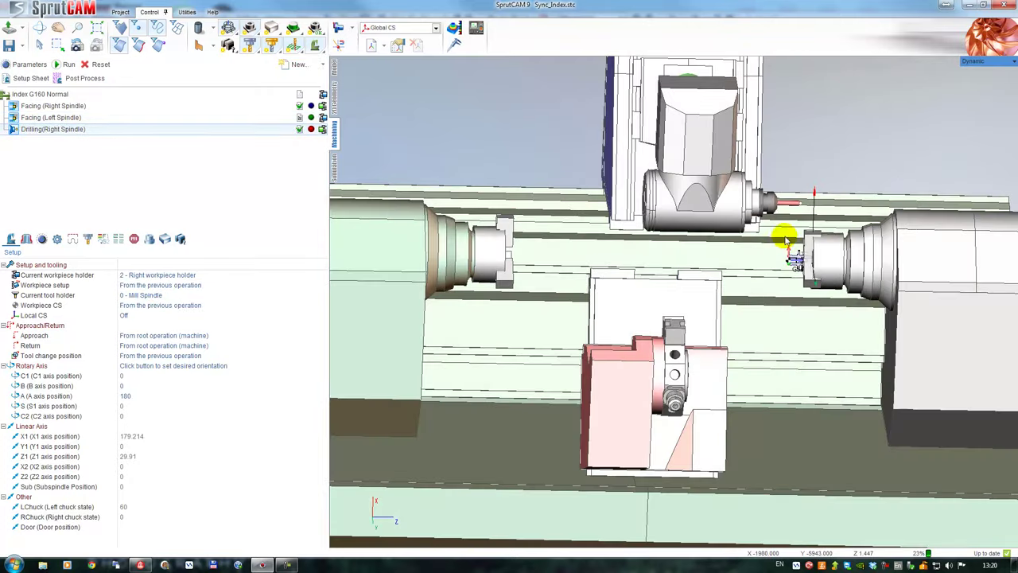
scroll(784, 243, up, 5)
scroll(752, 294, down, 2)
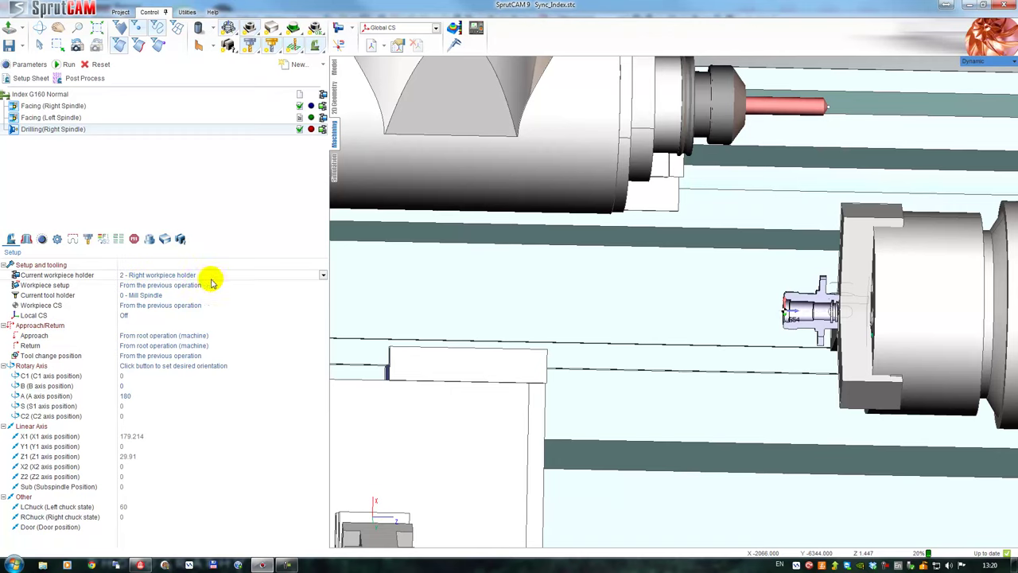
Calculate the toolpath of the Drilling (Right Spindle) operation and inspect the drill's approach to the right workpiece
scroll(677, 311, down, 5)
scroll(704, 296, down, 2)
scroll(705, 298, down, 2)
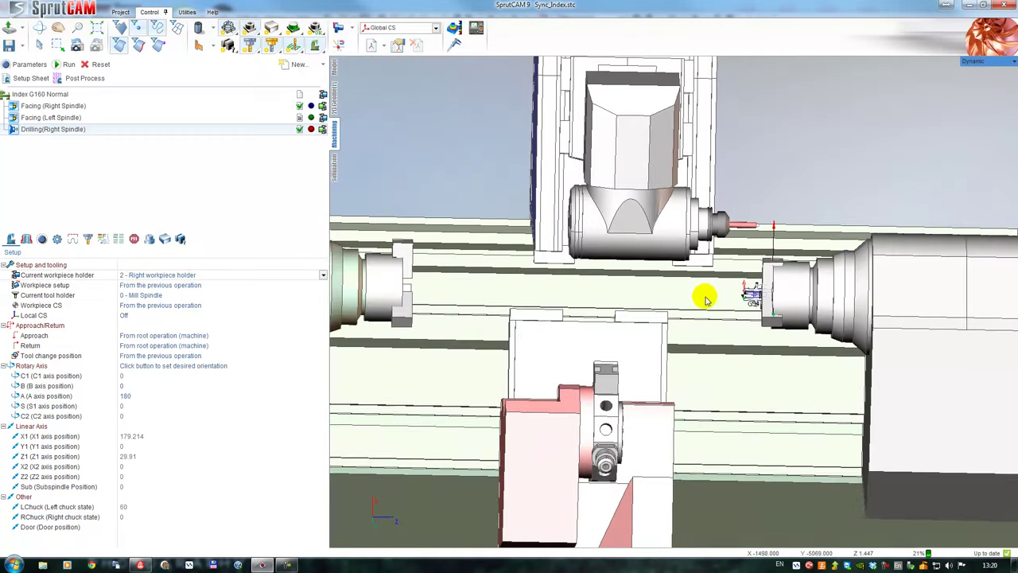
click(67, 67)
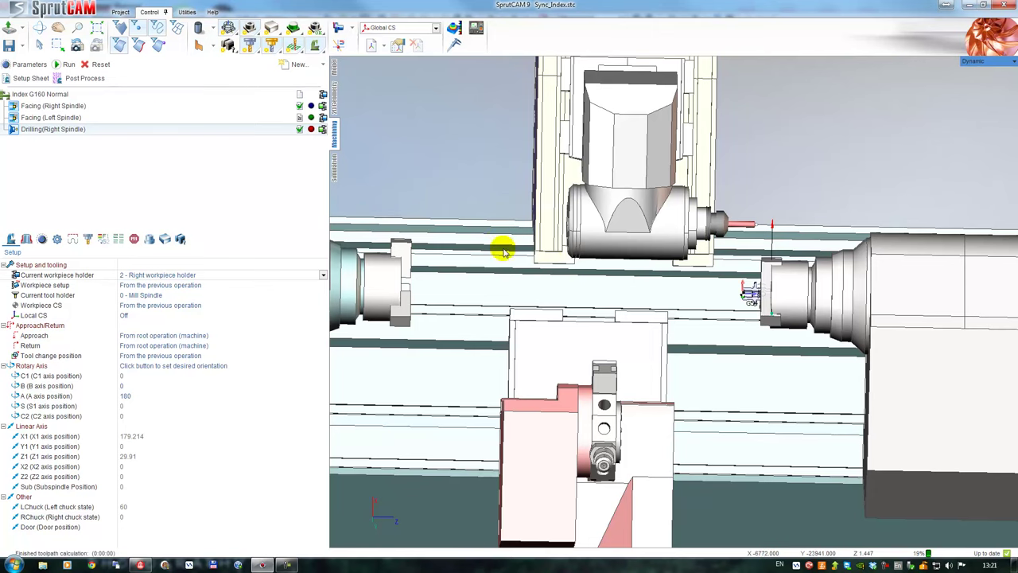
click(68, 67)
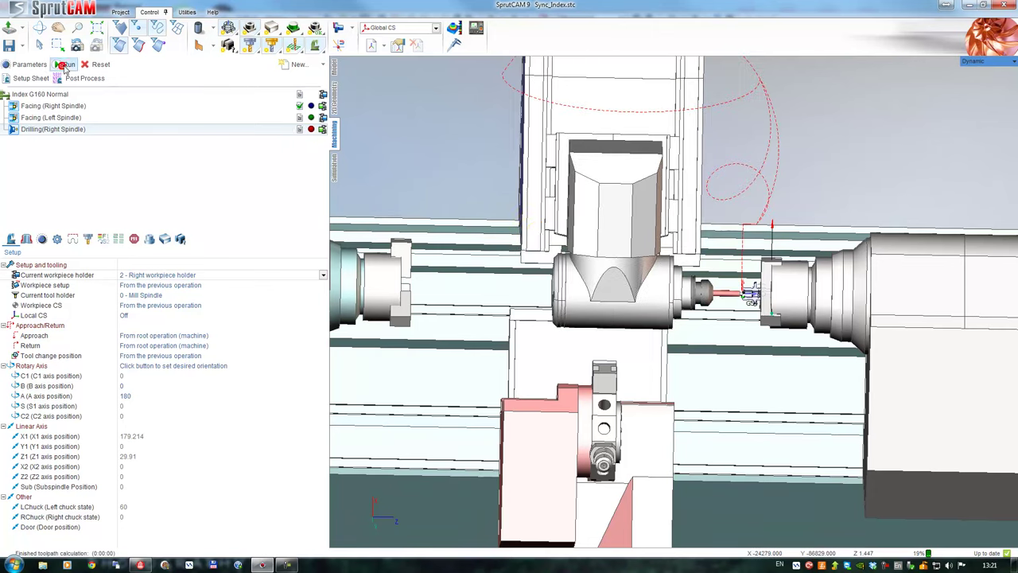
scroll(758, 297, up, 5)
scroll(743, 290, down, 5)
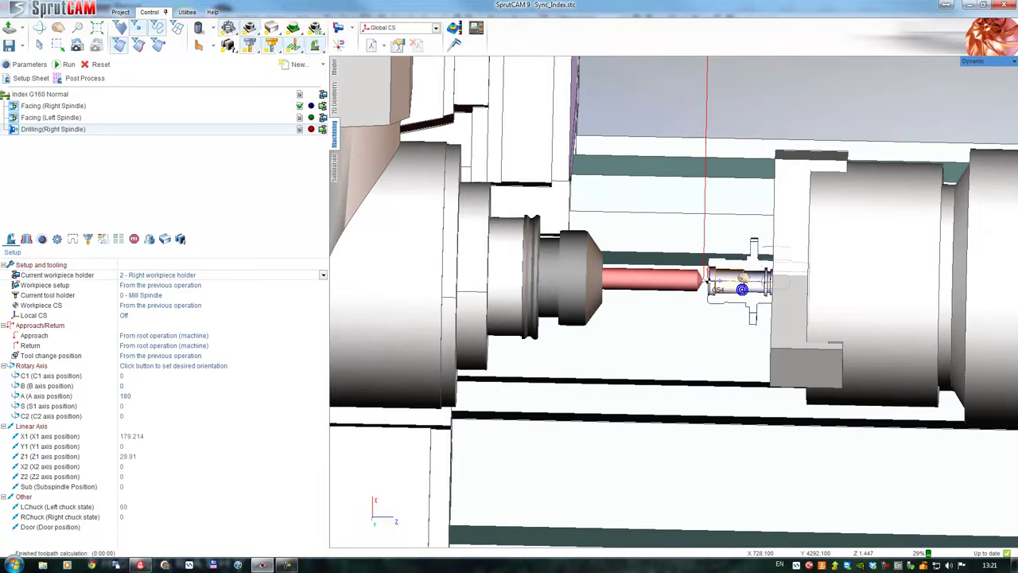
Switch to simulation and step through Facing (Right Spindle), Facing (Left Spindle) and Drilling (Right Spindle)
click(334, 167)
scroll(659, 288, down, 4)
middle_drag(526, 278, 634, 256)
scroll(636, 259, down, 3)
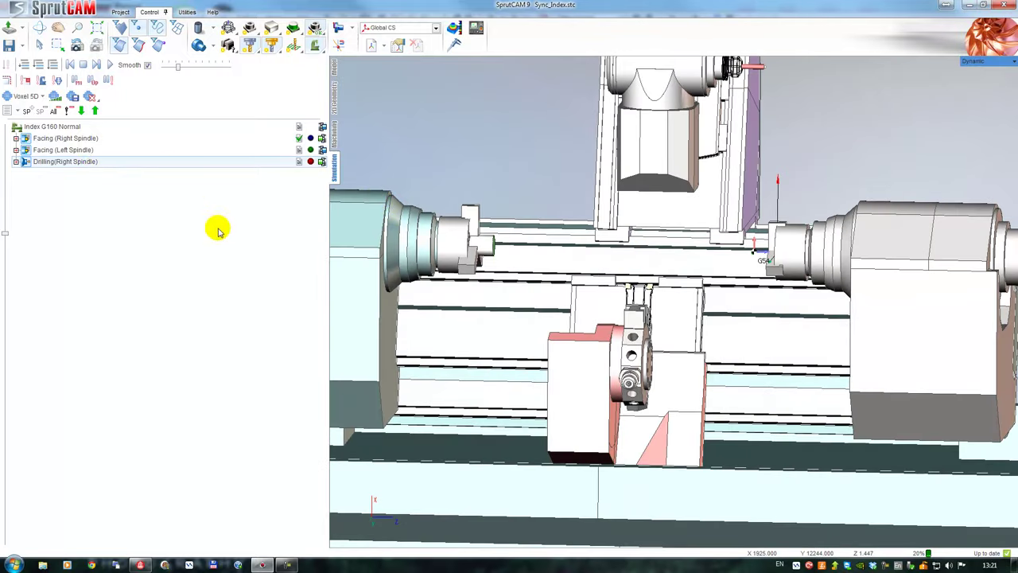
click(66, 139)
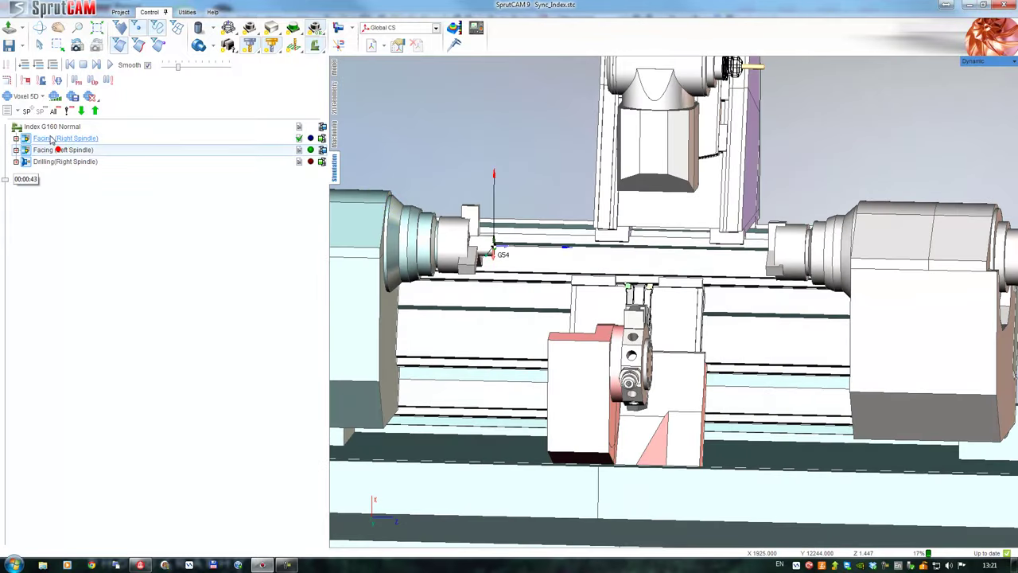
click(51, 151)
click(56, 162)
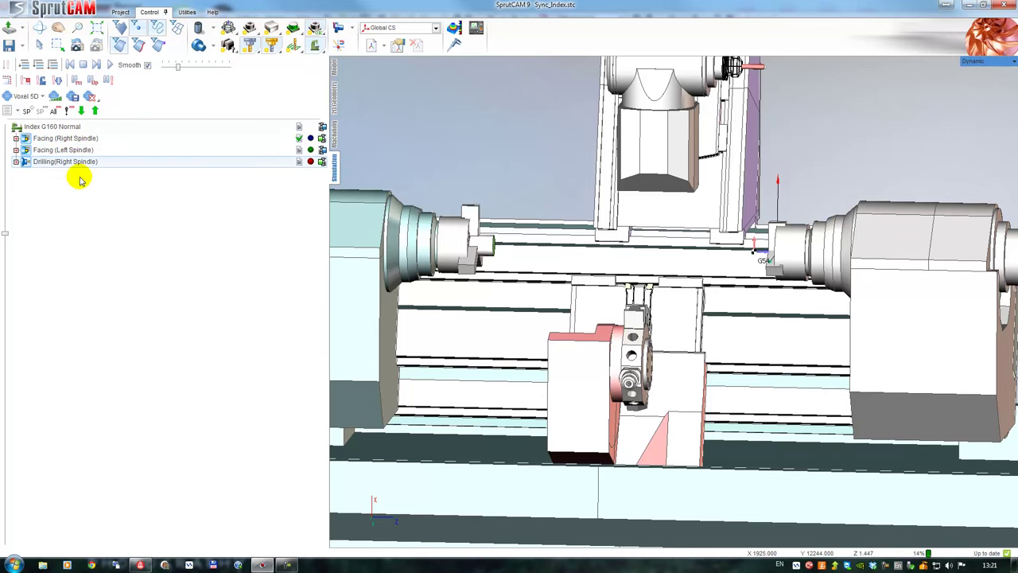
Switch the simulation's operation list to the Multi channel with SilkLines mode
middle_drag(479, 235, 566, 257)
scroll(566, 257, down, 2)
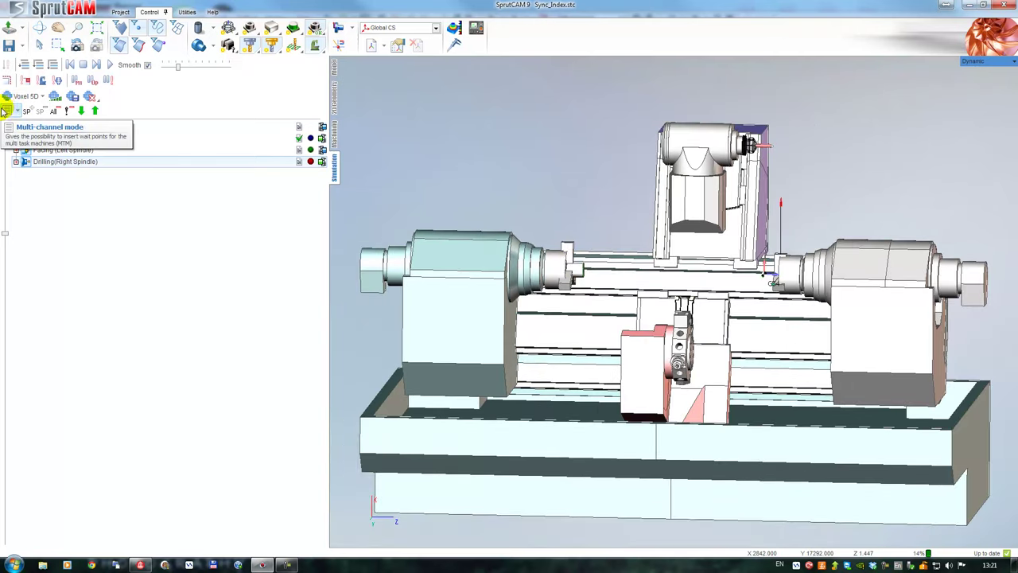
click(17, 113)
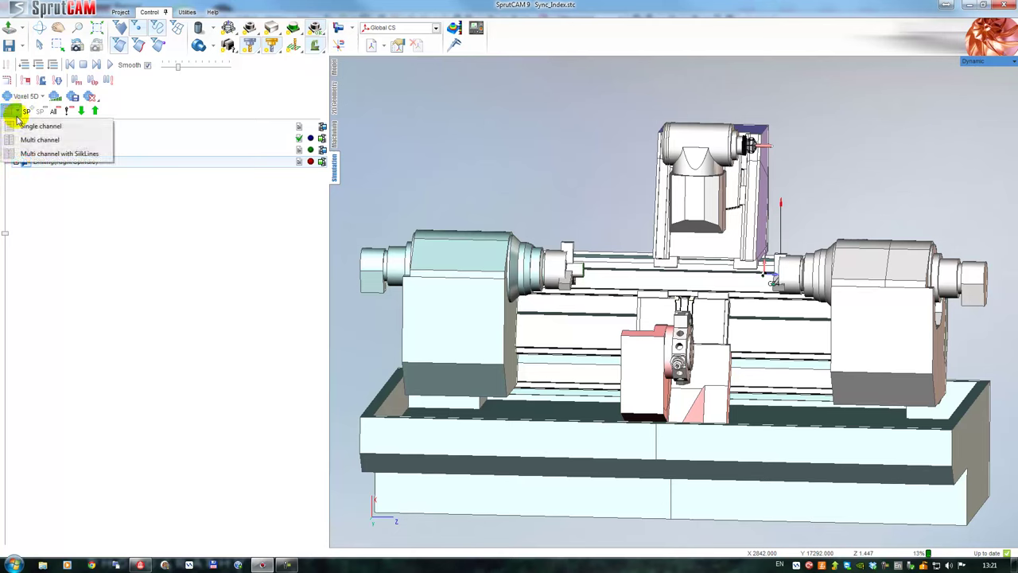
click(35, 155)
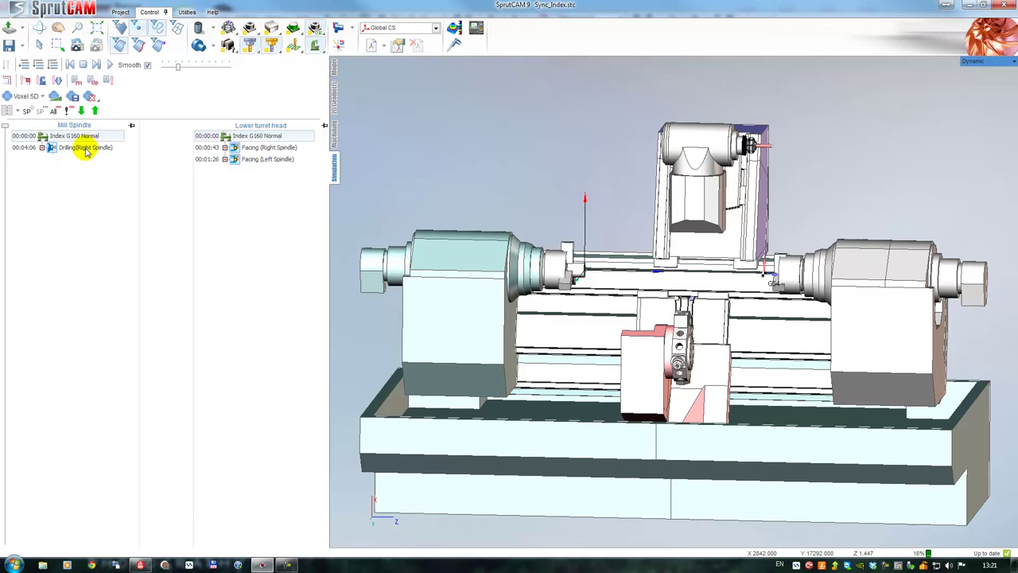
Load the right workpiece holder for the simulation and inspect the workpiece in its chuck
middle_drag(452, 199, 588, 244)
scroll(587, 272, up, 2)
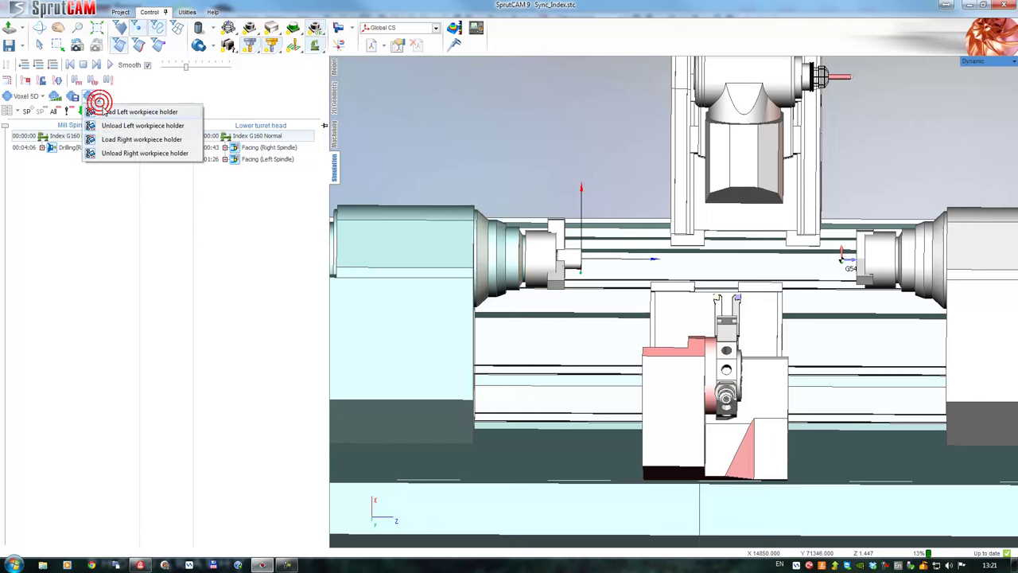
click(118, 140)
scroll(825, 257, up, 5)
scroll(846, 249, down, 5)
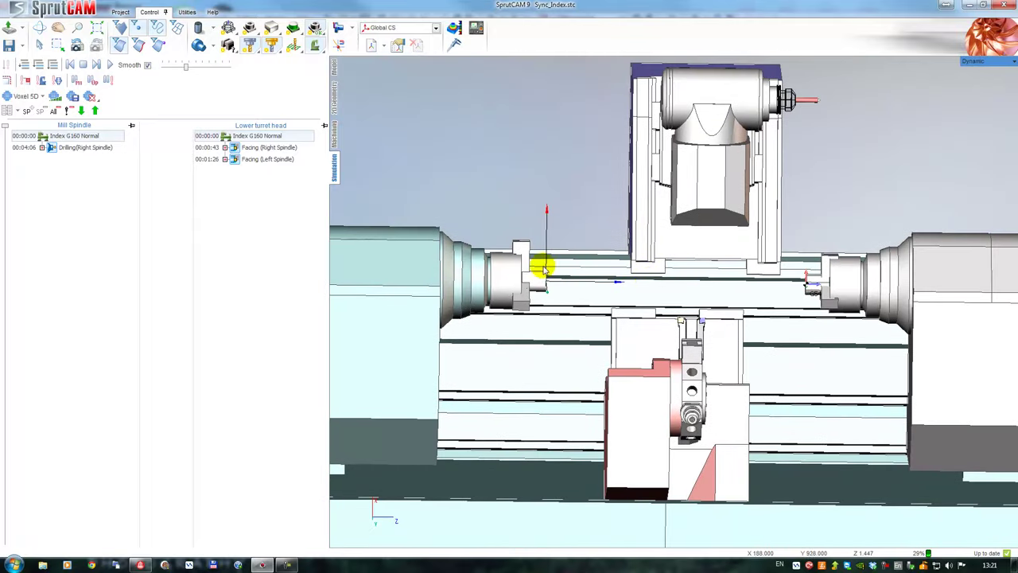
Run the multi-channel simulation at a reduced speed, examine the drill and lower turret tools up close, and stop it
click(109, 64)
mouse_move(182, 68)
mouse_down()
mouse_move(191, 69)
mouse_move(173, 78)
mouse_up()
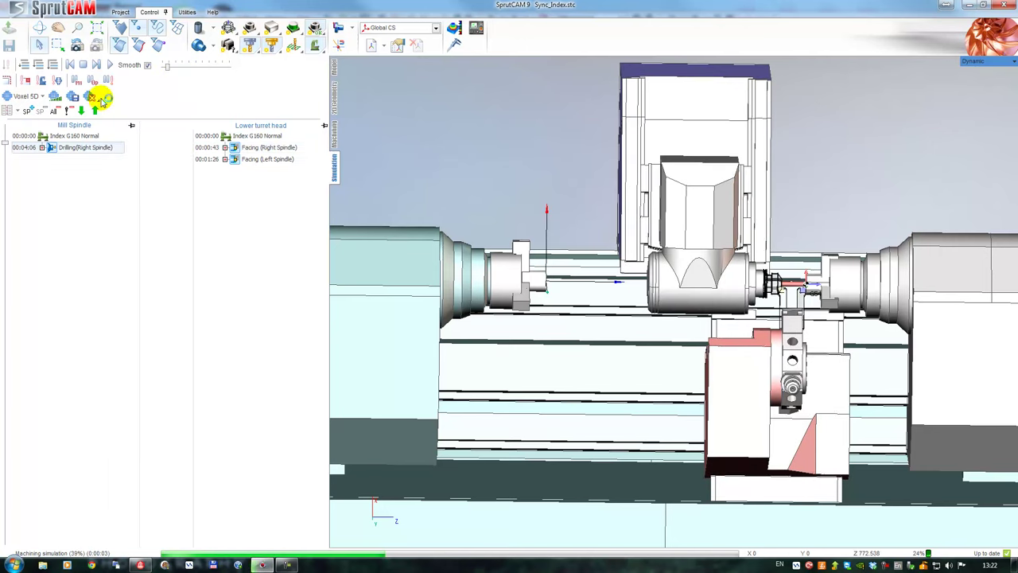
scroll(794, 294, up, 8)
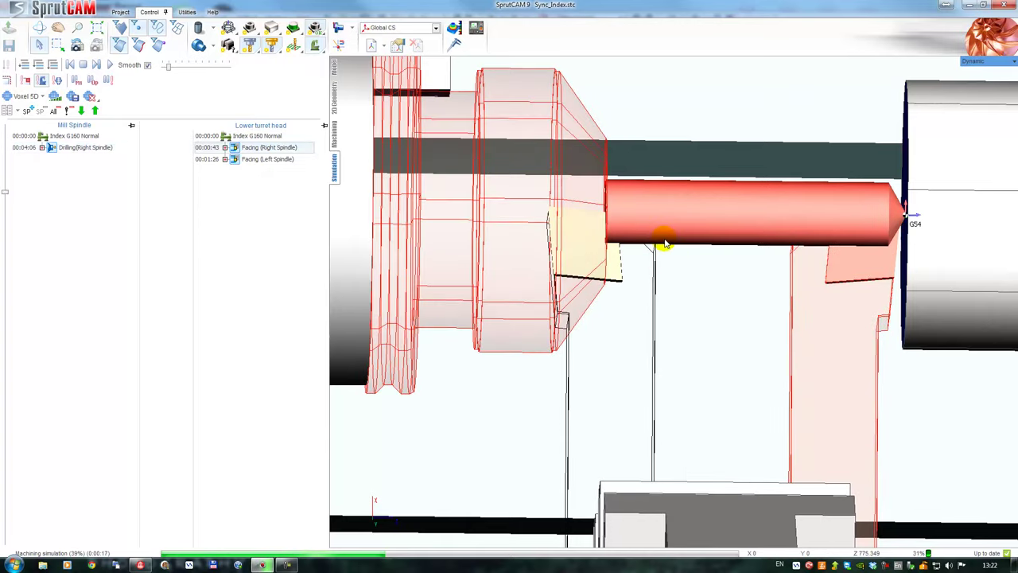
click(84, 64)
scroll(719, 240, down, 7)
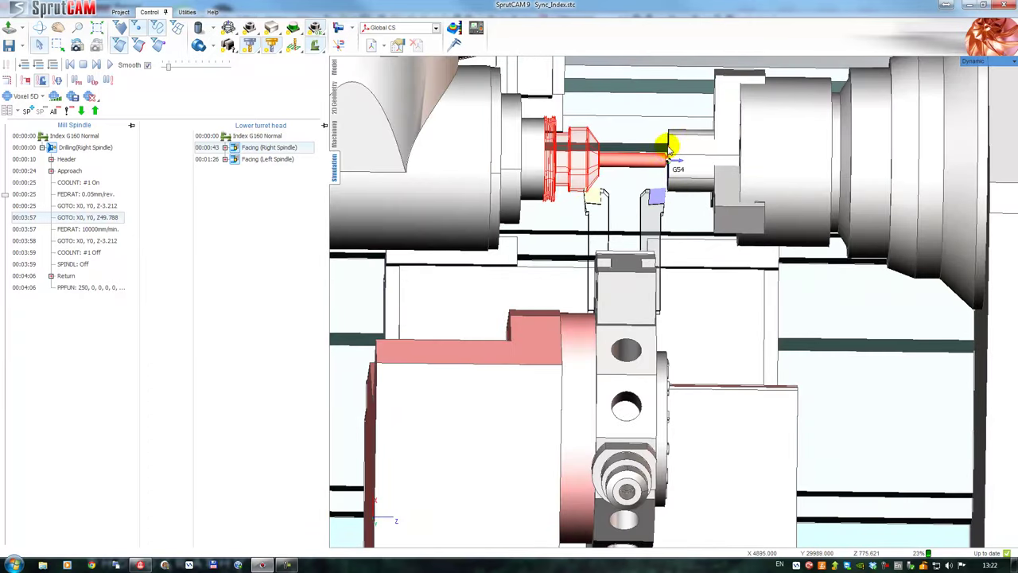
middle_drag(611, 215, 637, 226)
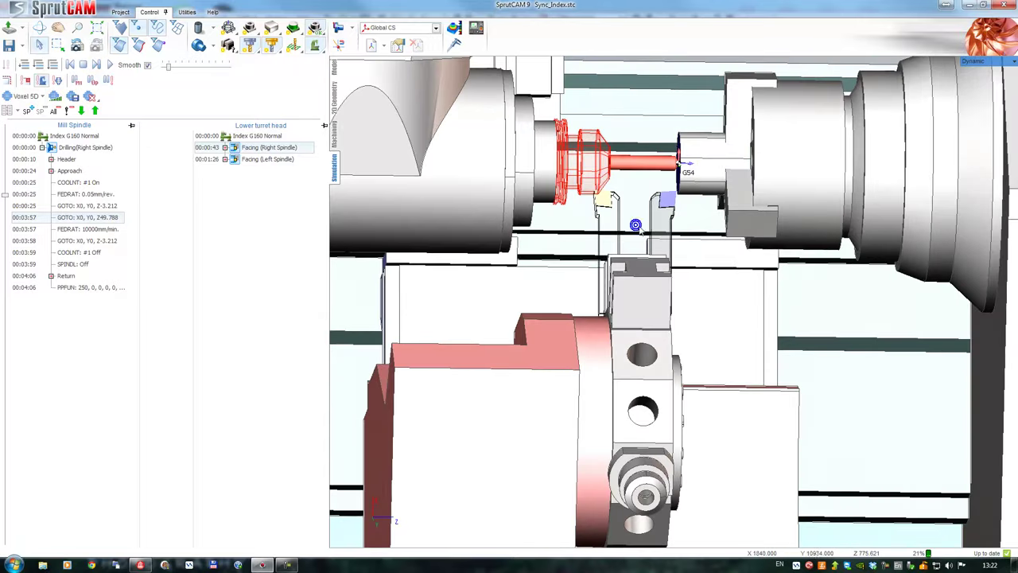
Expand Facing (Right Spindle) and its Return block in the lower turret channel and go to the GOHOME Z2(0) command
click(226, 148)
click(270, 149)
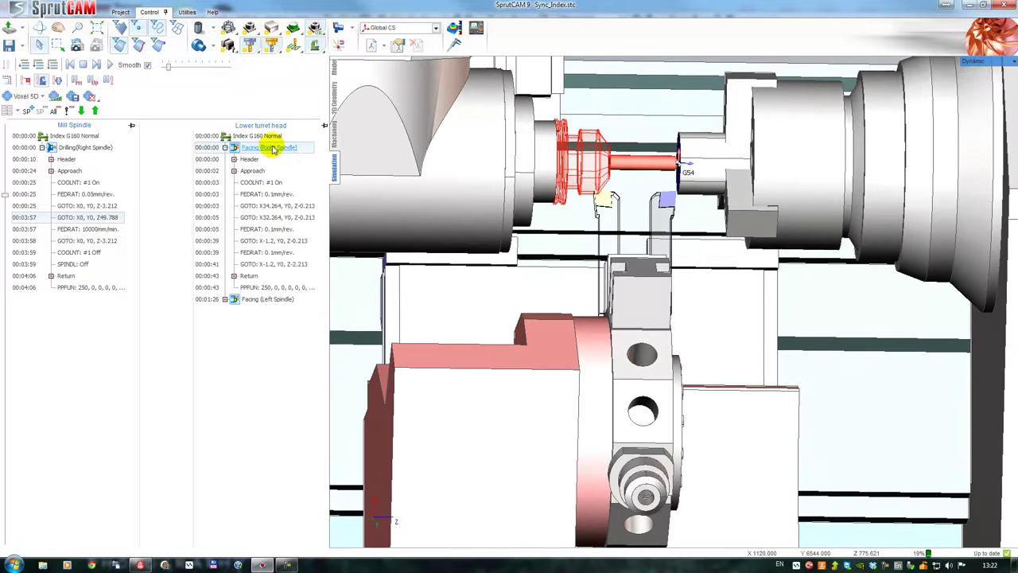
click(234, 276)
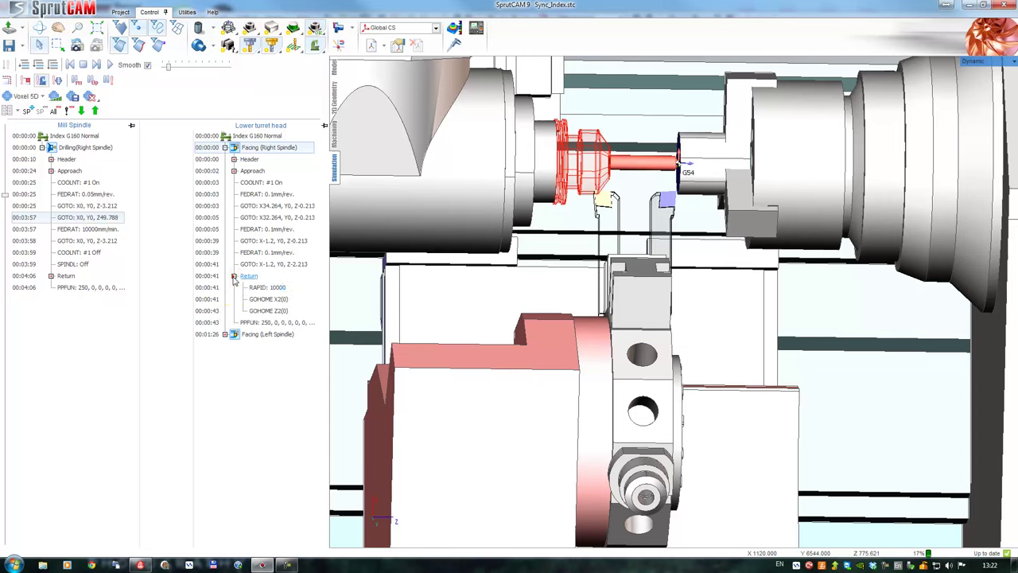
click(267, 312)
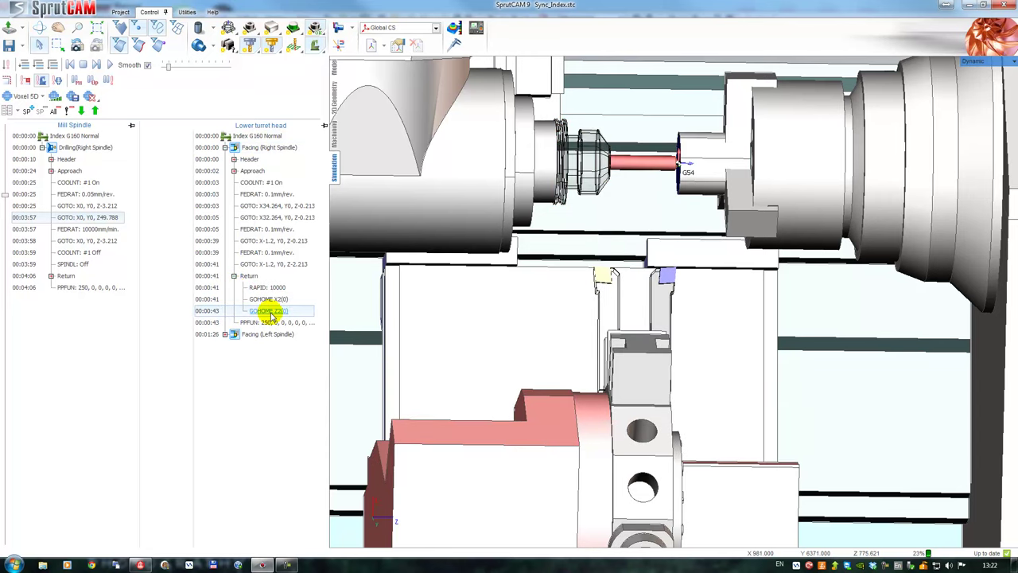
Expand the Approach block of the mill spindle's drilling operation and step through its B axis brake and positioning commands
click(51, 171)
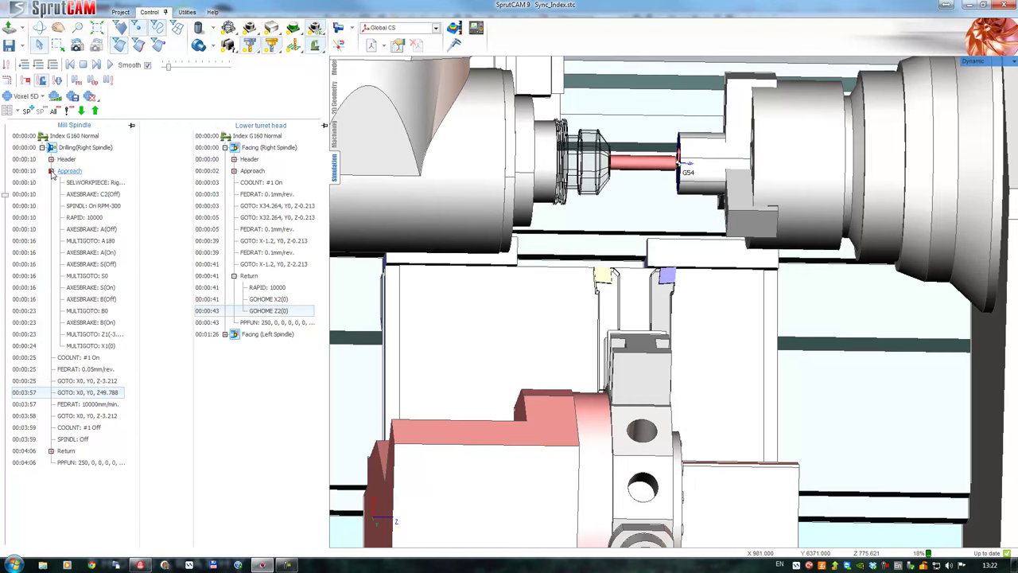
click(90, 334)
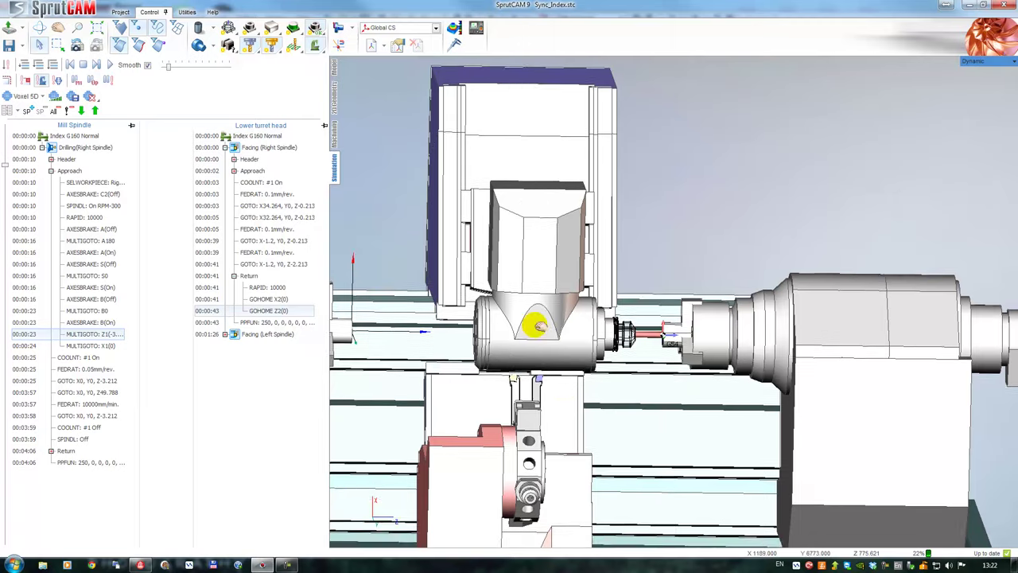
click(88, 300)
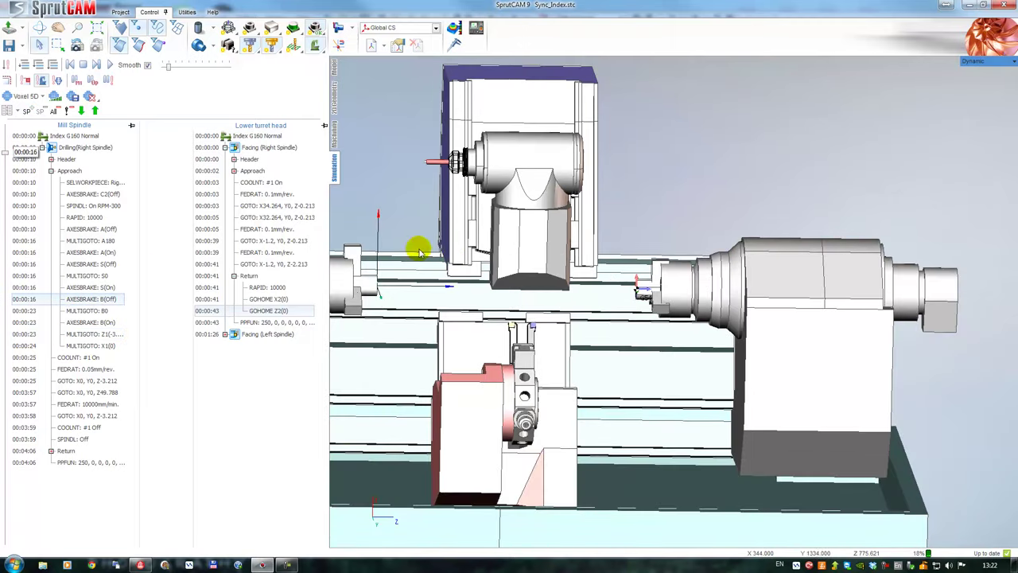
click(88, 323)
click(91, 337)
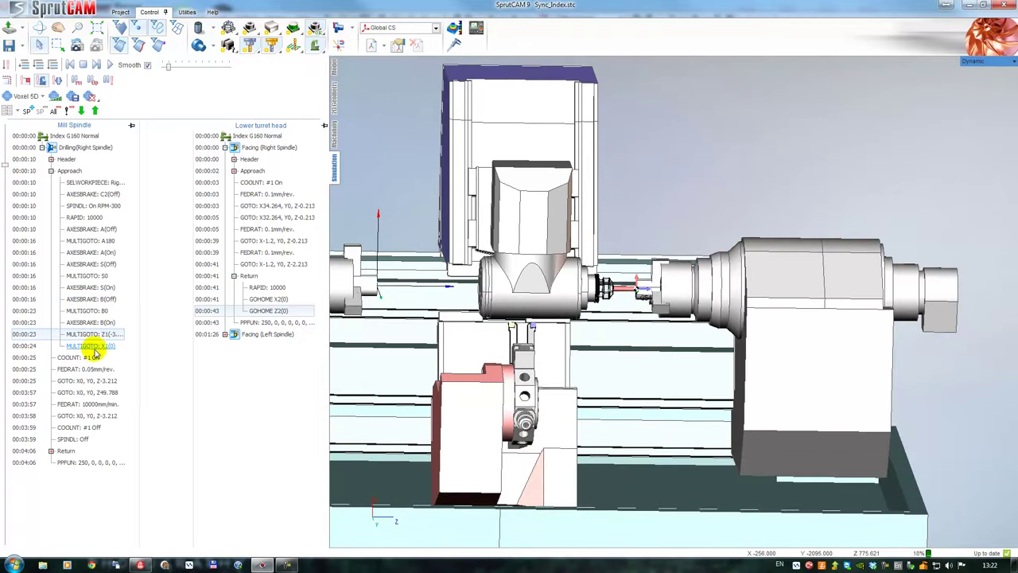
click(103, 311)
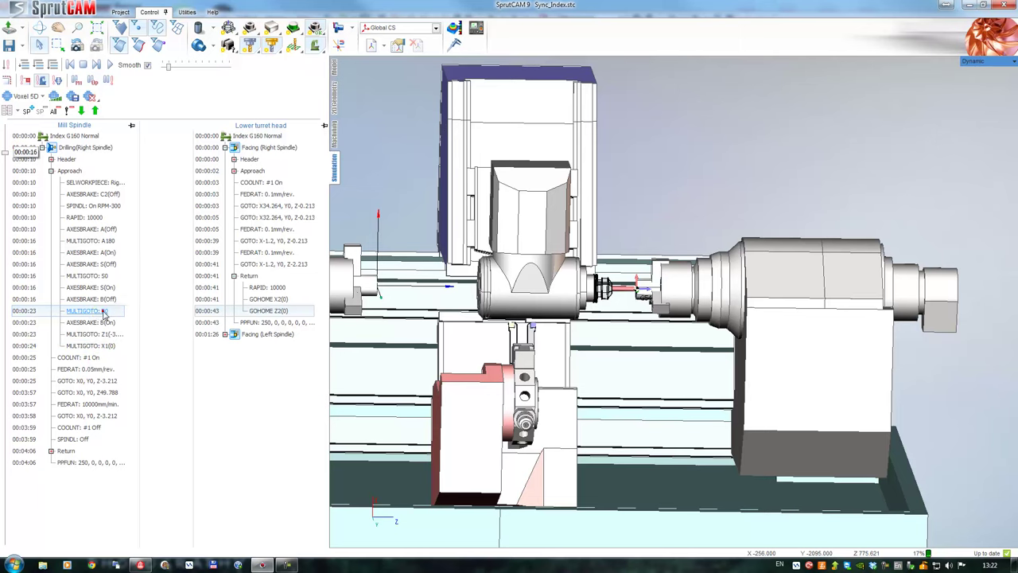
click(95, 323)
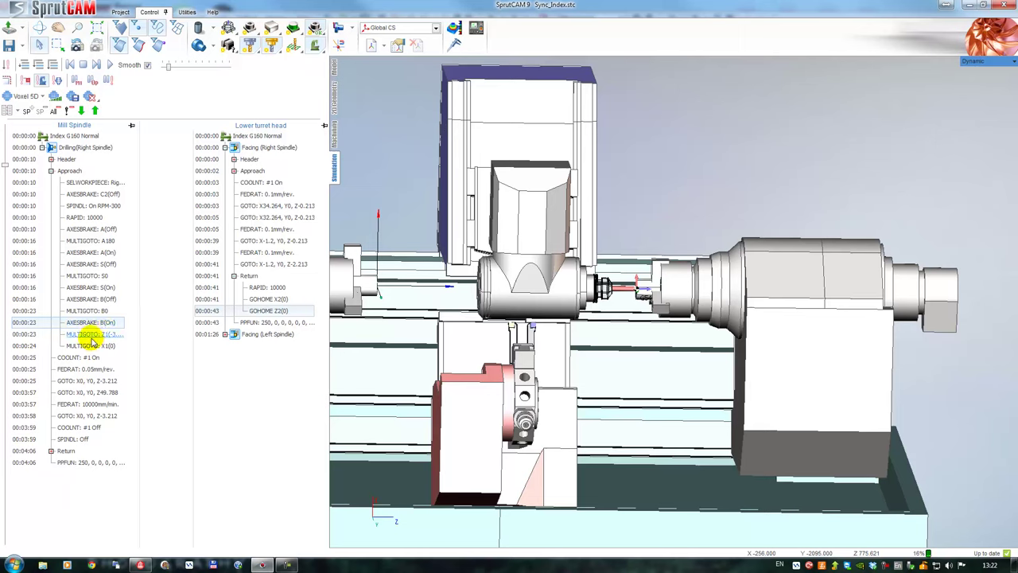
Insert a synchronization point before MULTIGOTO X1(0) in the drilling approach and GOHOME Z2(0) in the lower turret's return
click(91, 336)
click(95, 347)
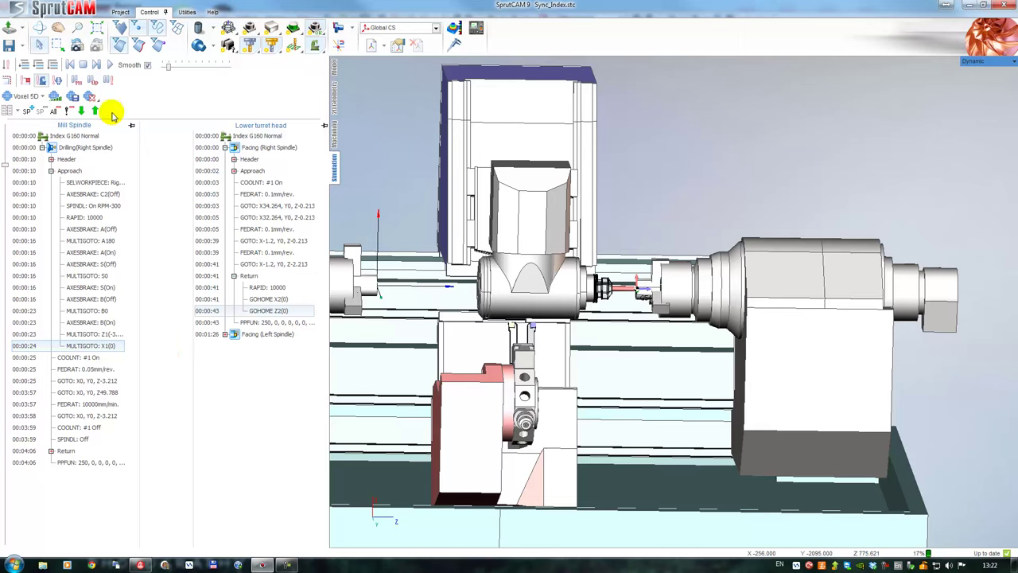
click(29, 111)
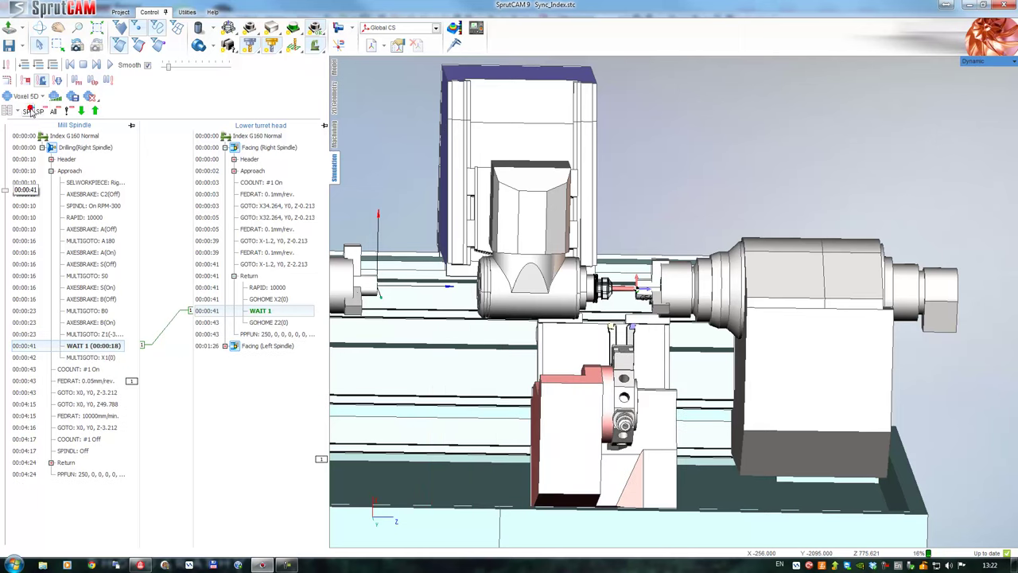
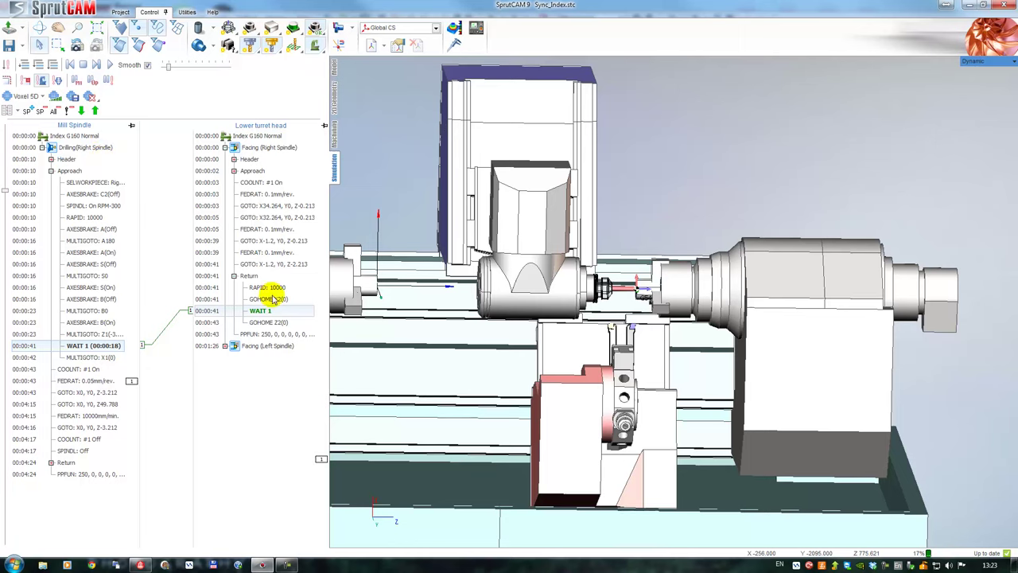
Reset the lower turret channel to its start and reload the right workpiece holder
click(259, 140)
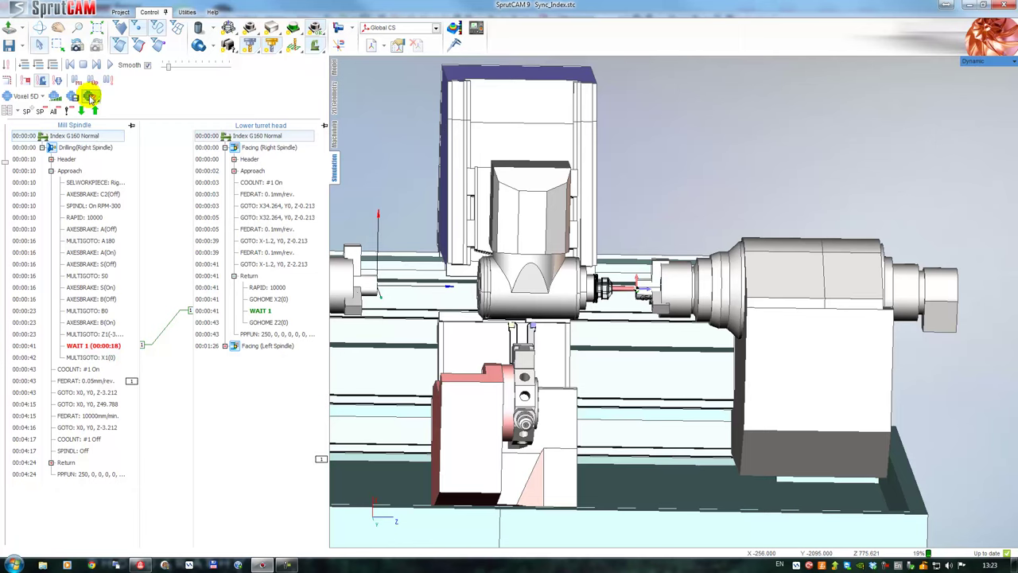
click(95, 100)
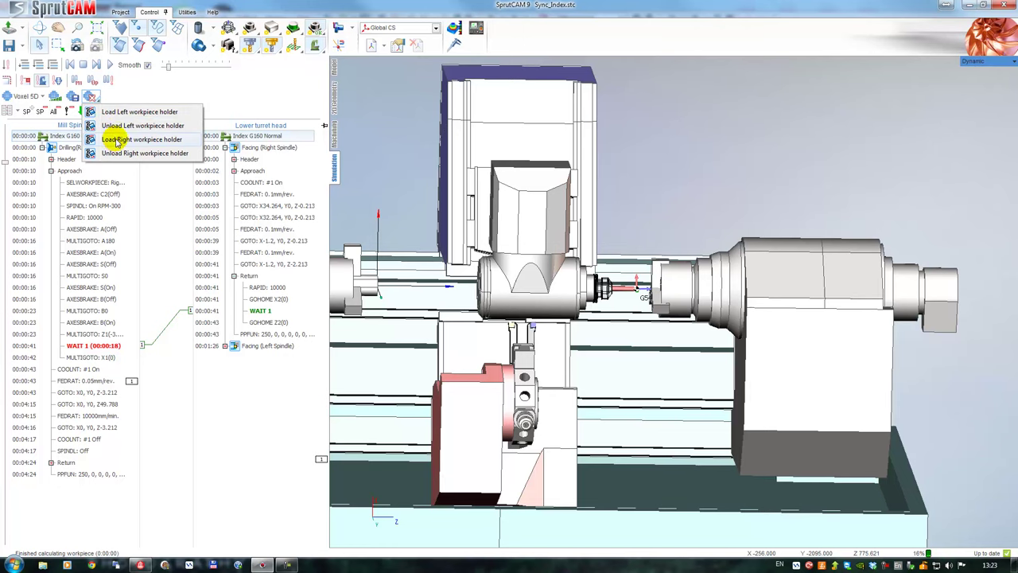
click(117, 140)
scroll(509, 302, down, 2)
middle_drag(477, 310, 603, 288)
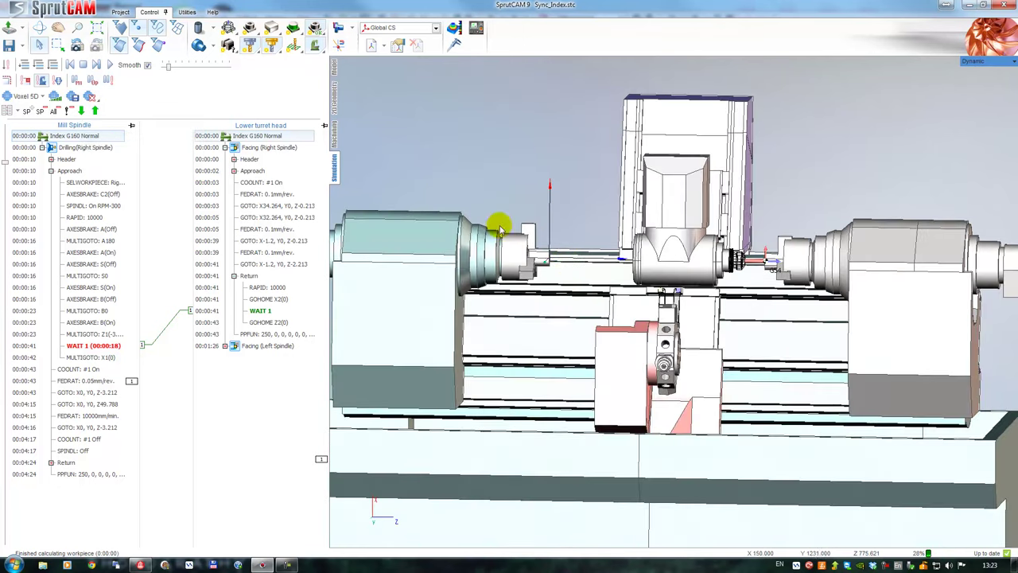
Reset both channels to the Index G160 Normal start, run the synchronized simulation and increase its speed
click(261, 150)
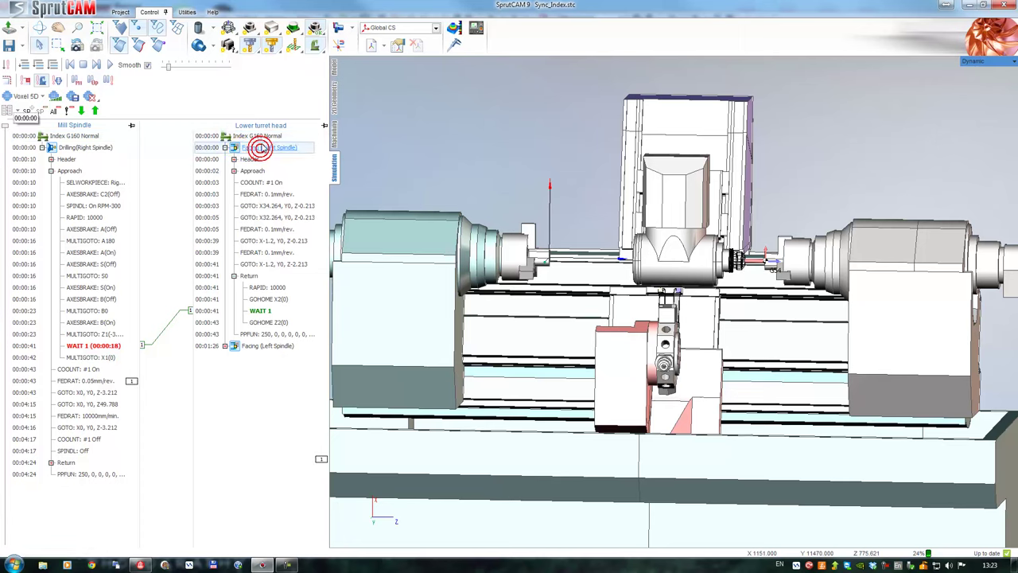
click(258, 137)
click(80, 137)
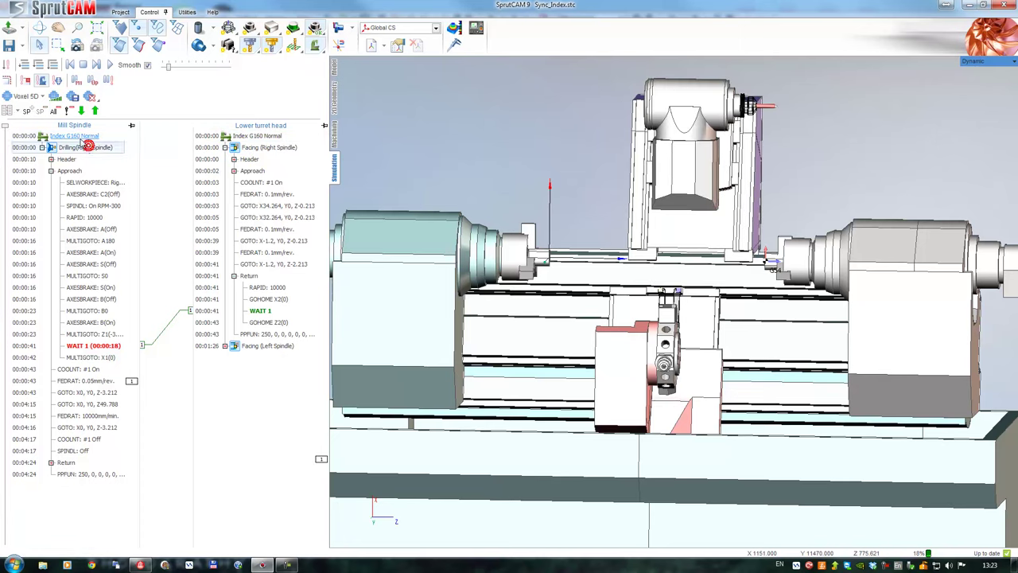
click(109, 64)
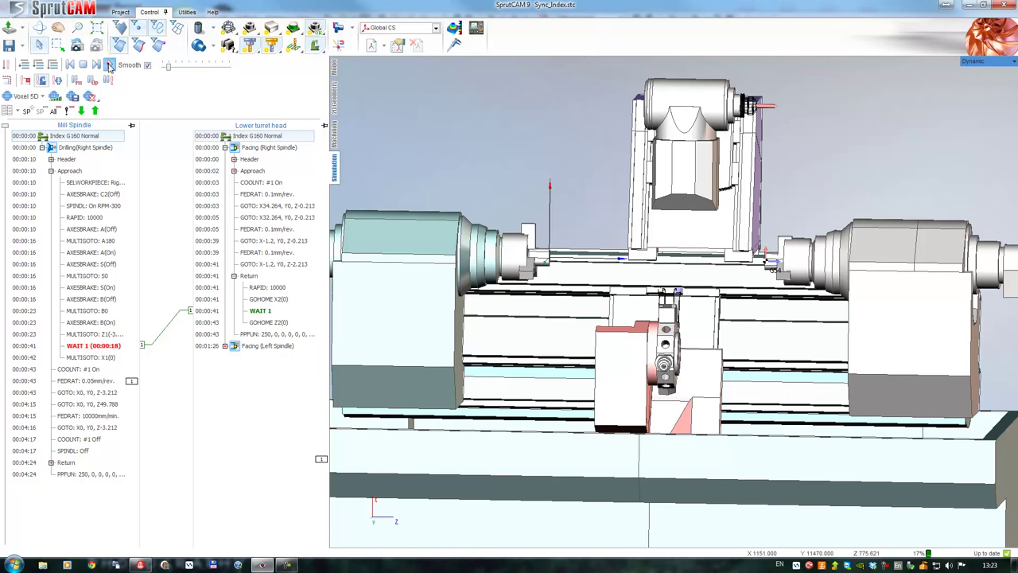
drag(168, 66, 179, 68)
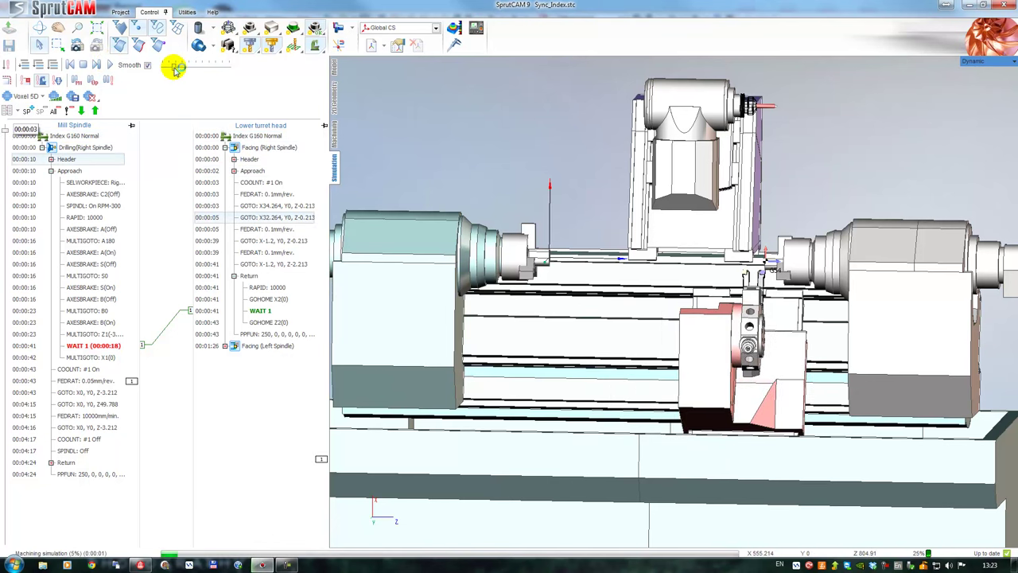
Examine the synchronized facing and drilling motions at the right spindle while raising the simulation speed slightly
scroll(670, 238, up, 5)
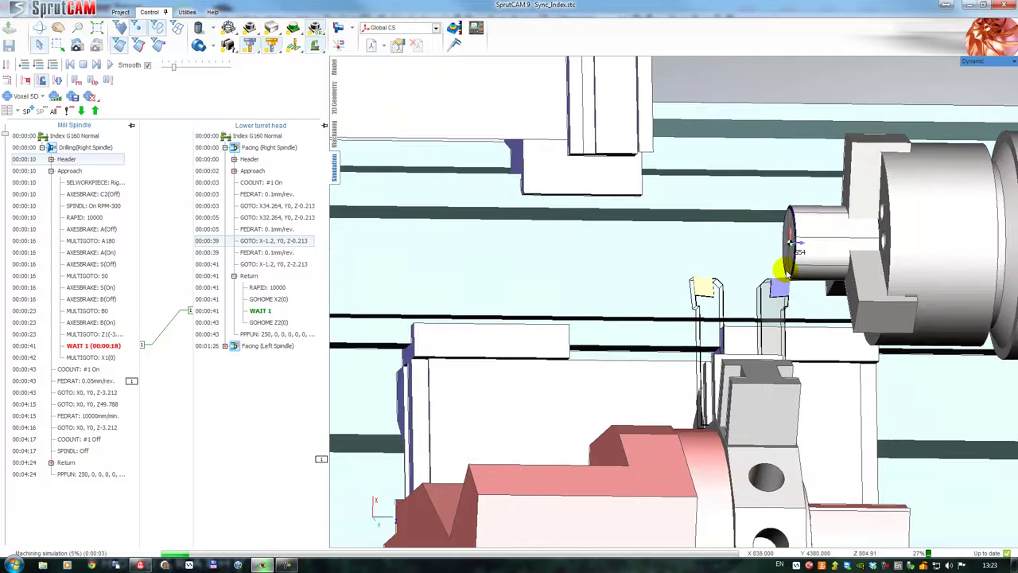
scroll(782, 266, down, 5)
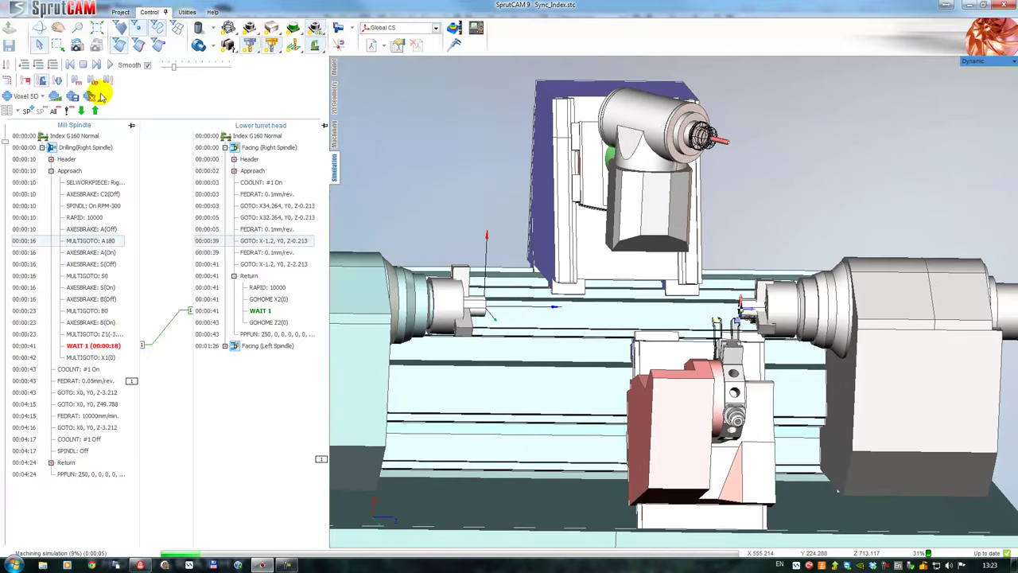
click(185, 70)
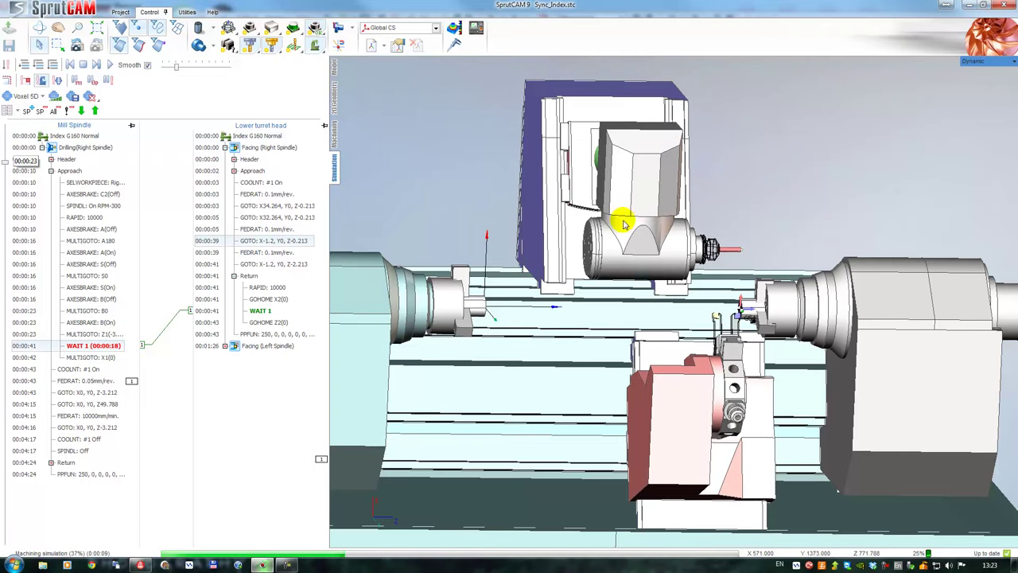
scroll(768, 252, up, 3)
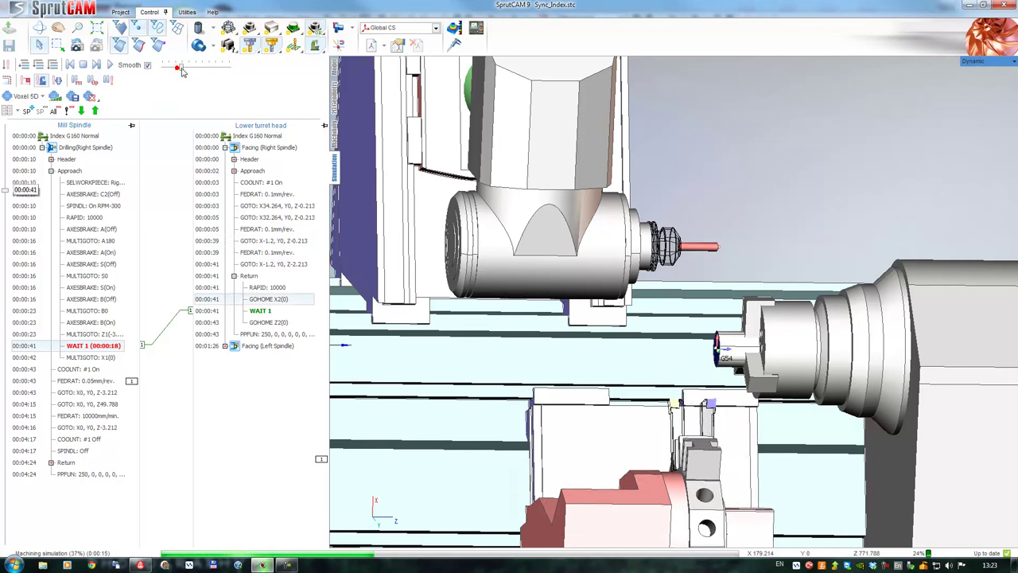
scroll(671, 233, down, 3)
scroll(643, 228, up, 5)
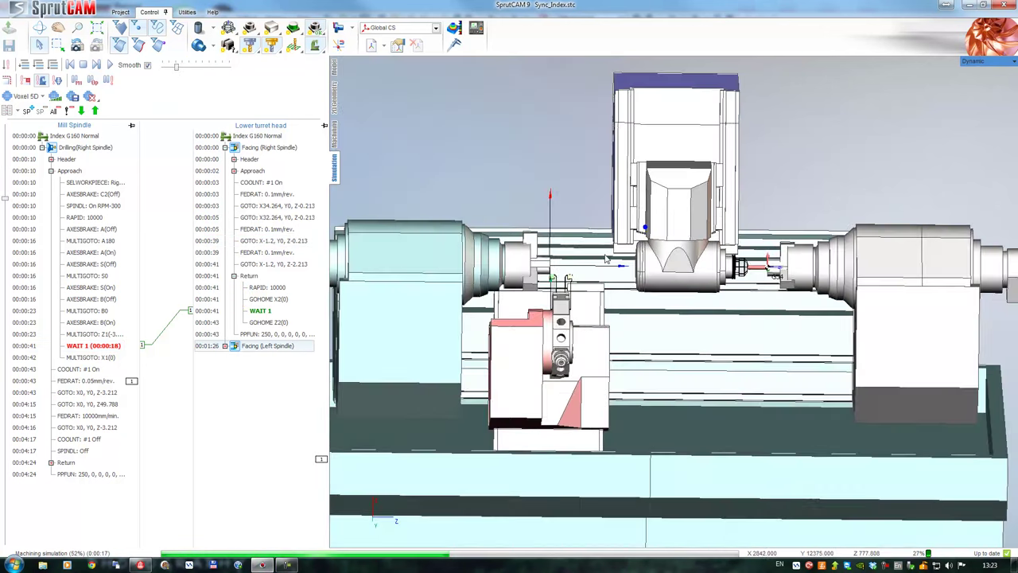
scroll(770, 269, down, 1)
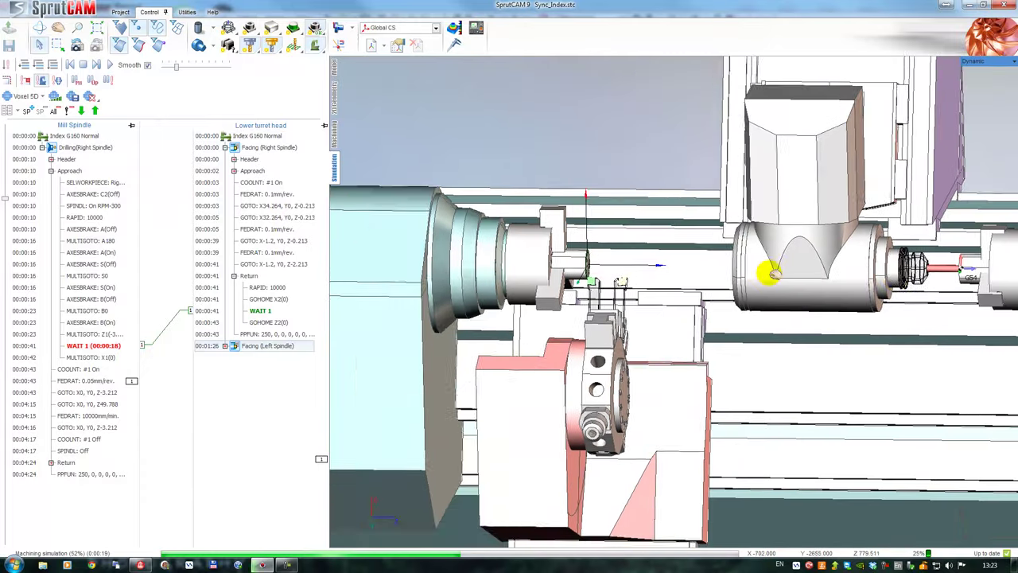
middle_drag(893, 272, 775, 274)
scroll(786, 275, up, 4)
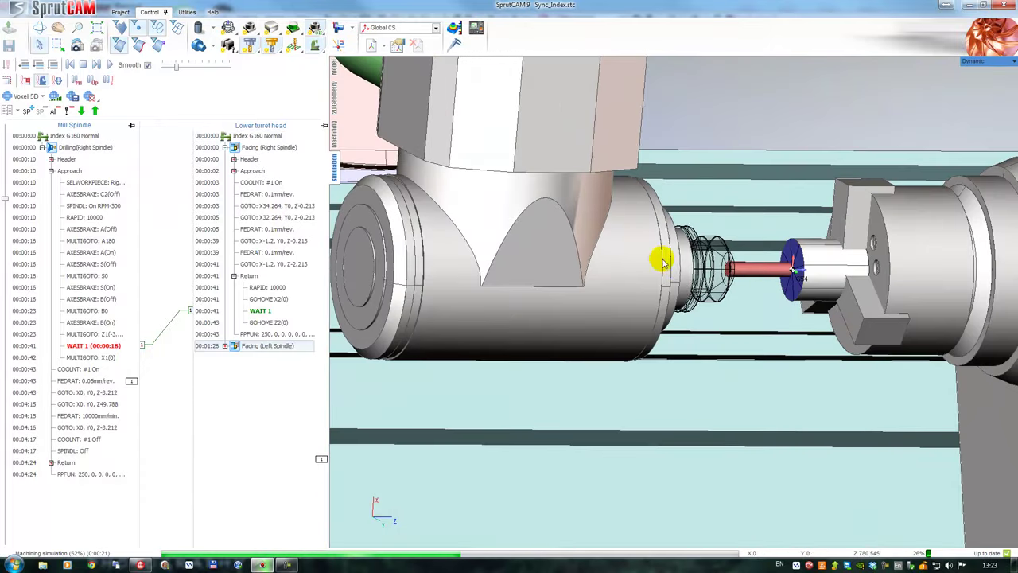
Switch the workpiece display to a section view and greatly speed up the simulation through to its end
click(197, 46)
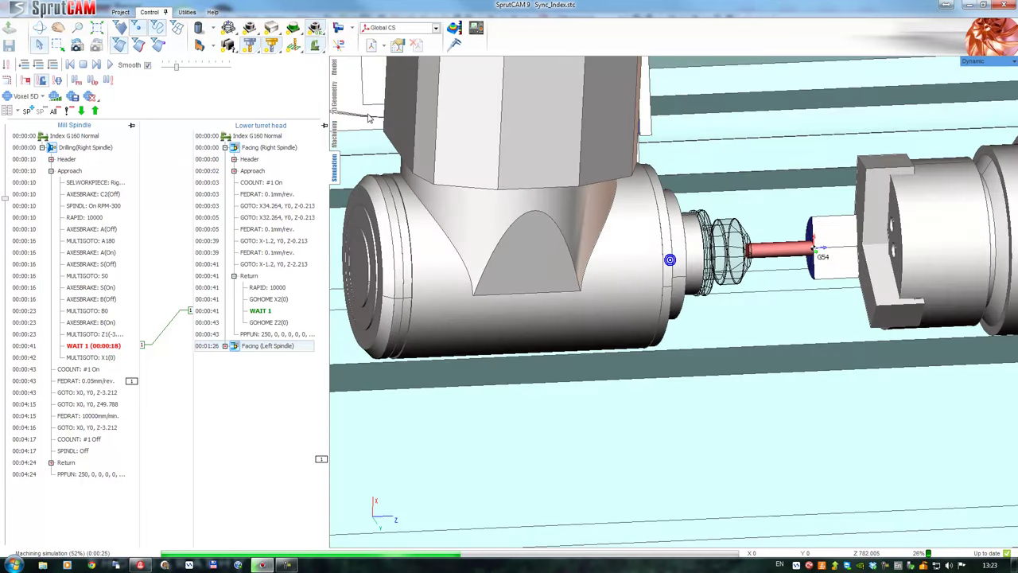
click(173, 68)
drag(173, 68, 213, 72)
scroll(578, 298, down, 3)
middle_drag(578, 298, 568, 298)
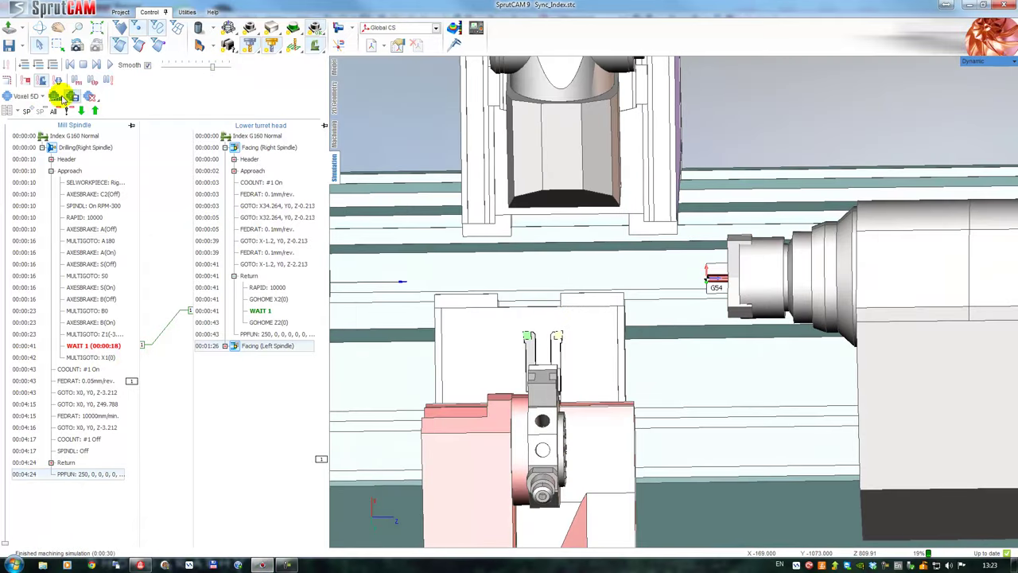
middle_drag(528, 315, 650, 280)
scroll(633, 271, down, 1)
right_drag(650, 279, 657, 332)
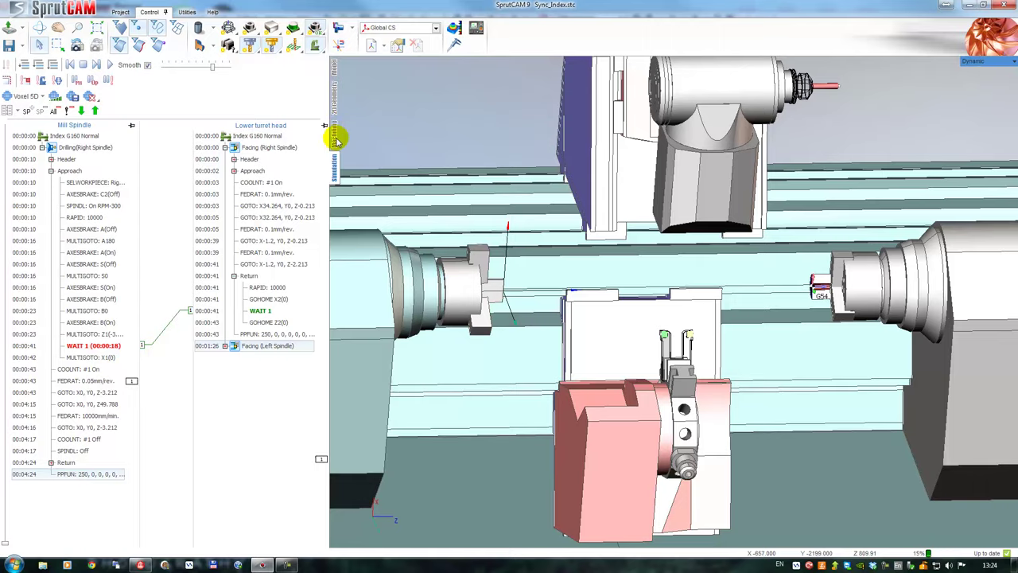
Return to the machining operations and add a Drilling (Left Spindle) operation after Drilling(Right Spindle)
click(335, 139)
scroll(446, 279, up, 5)
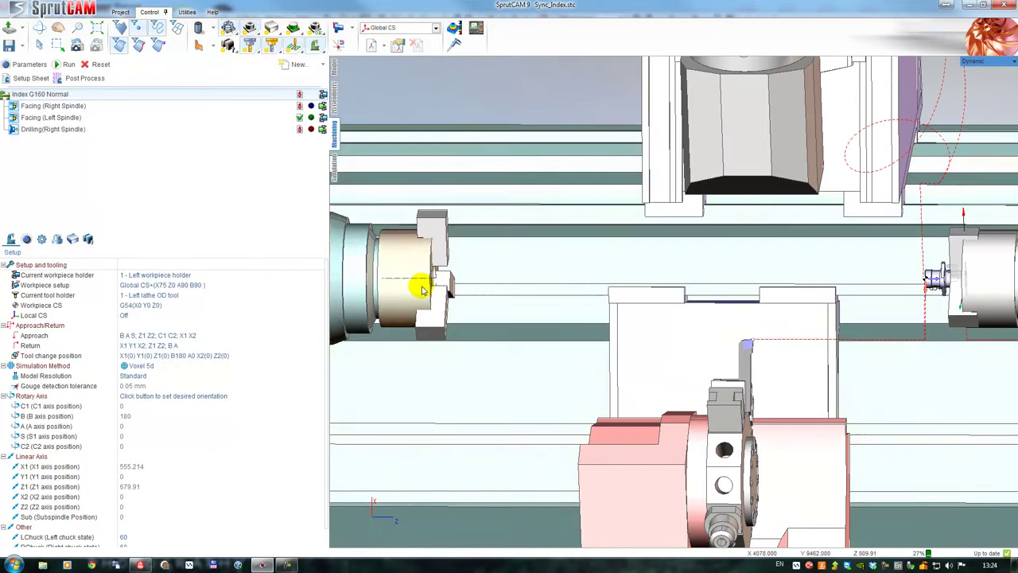
click(74, 129)
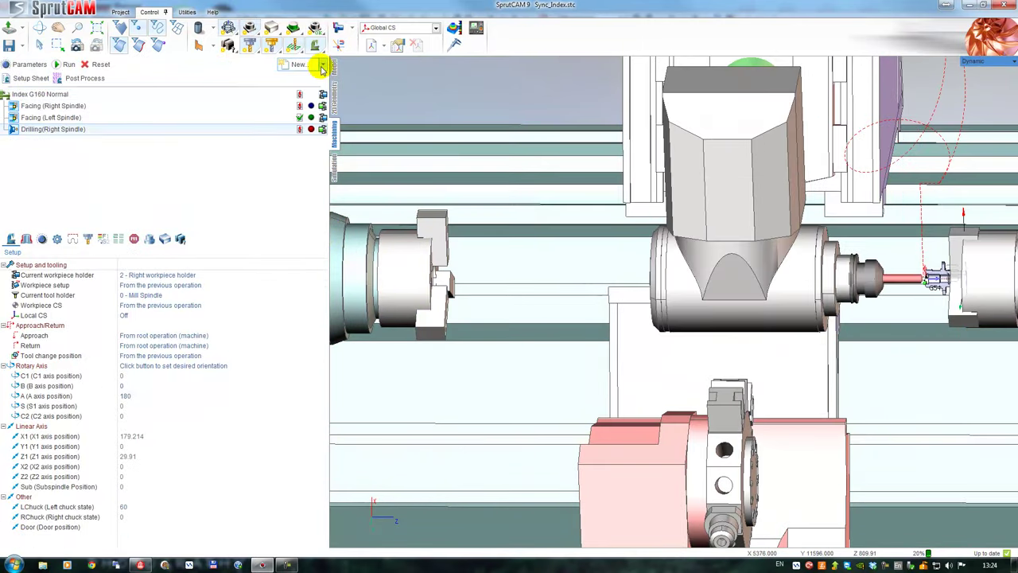
click(323, 66)
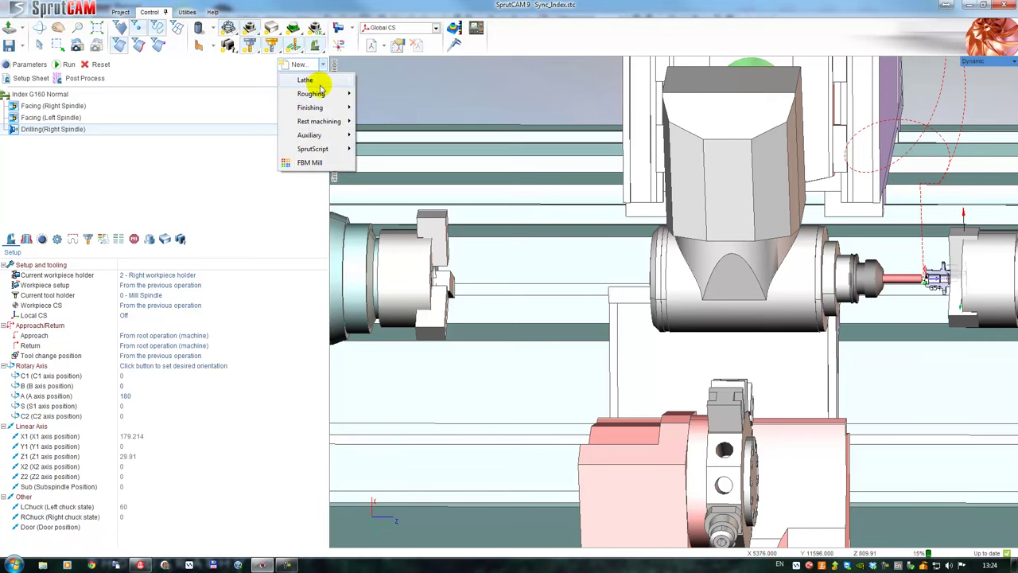
click(320, 80)
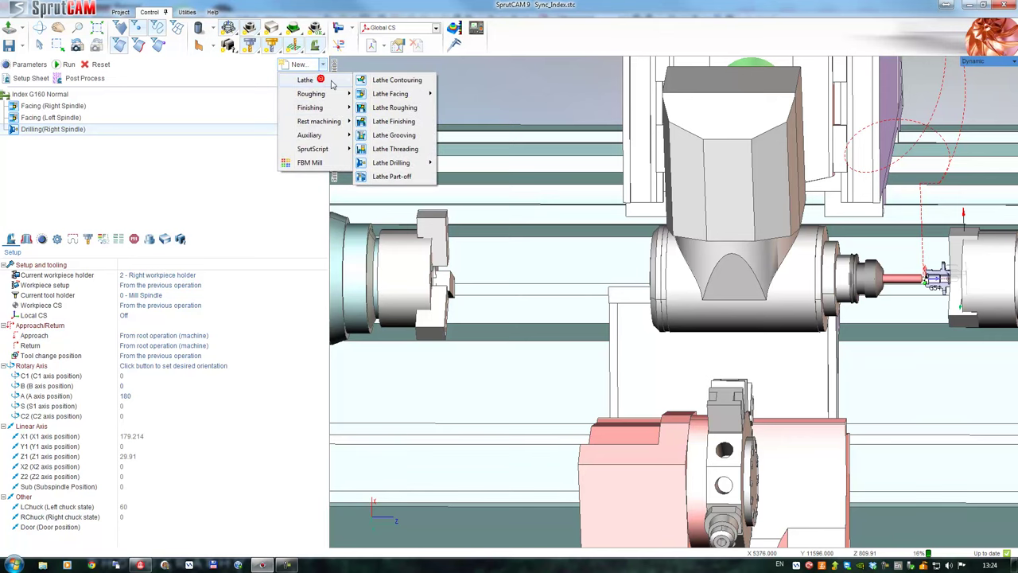
click(408, 163)
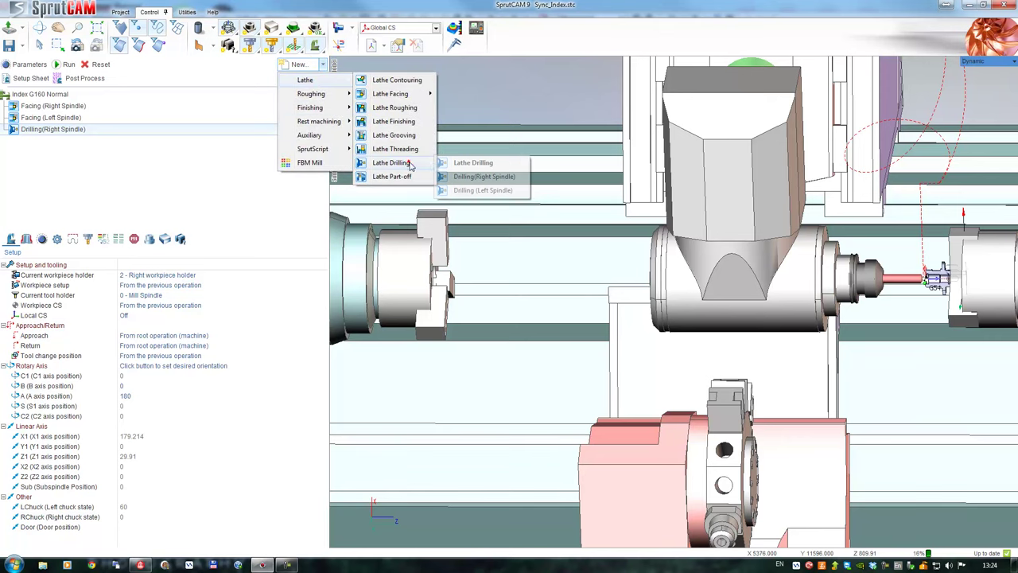
click(482, 192)
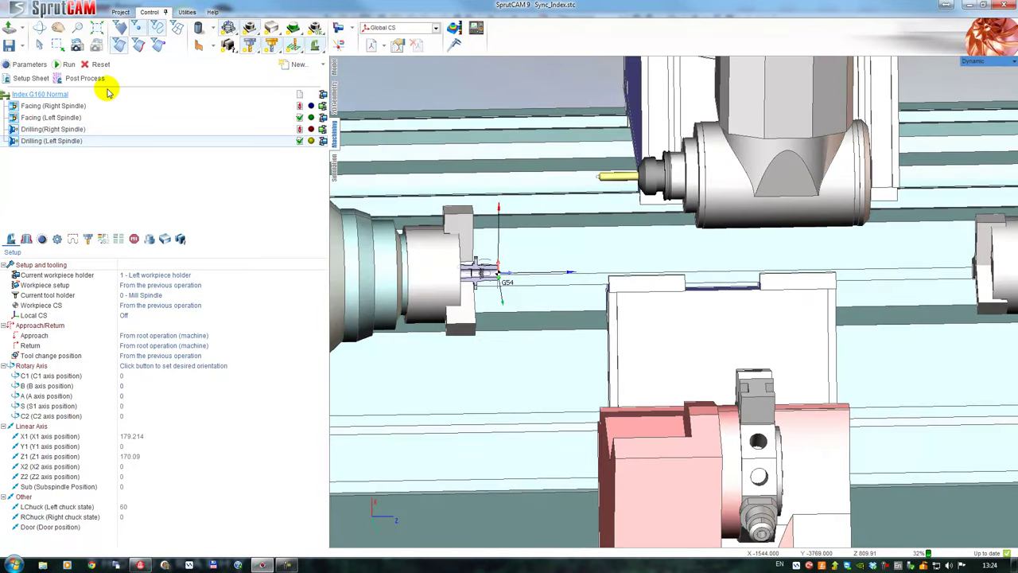
Calculate the left spindle drilling toolpath and inspect the drill's position at the part
click(66, 64)
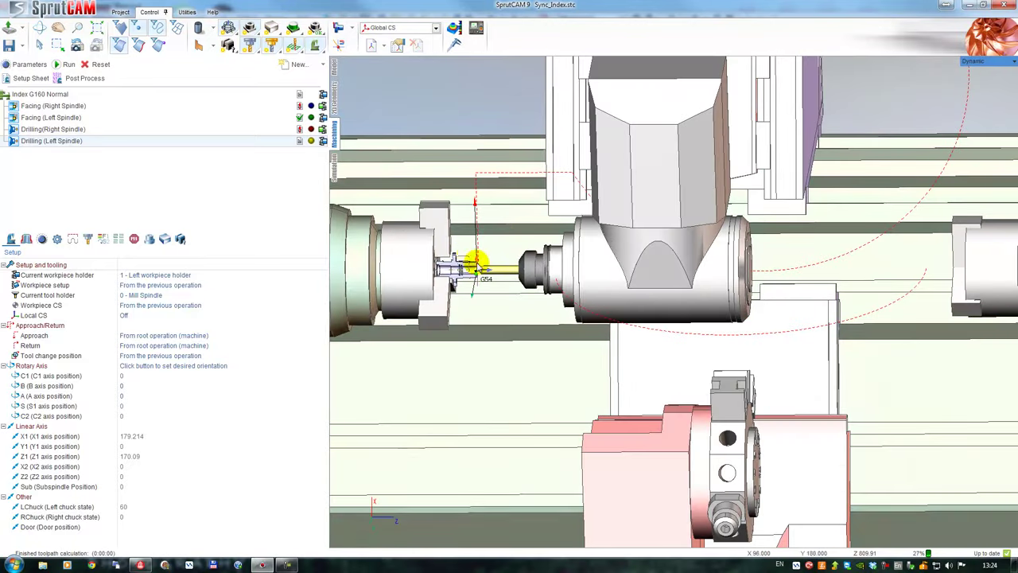
scroll(470, 272, up, 2)
scroll(456, 324, down, 2)
middle_drag(525, 350, 525, 278)
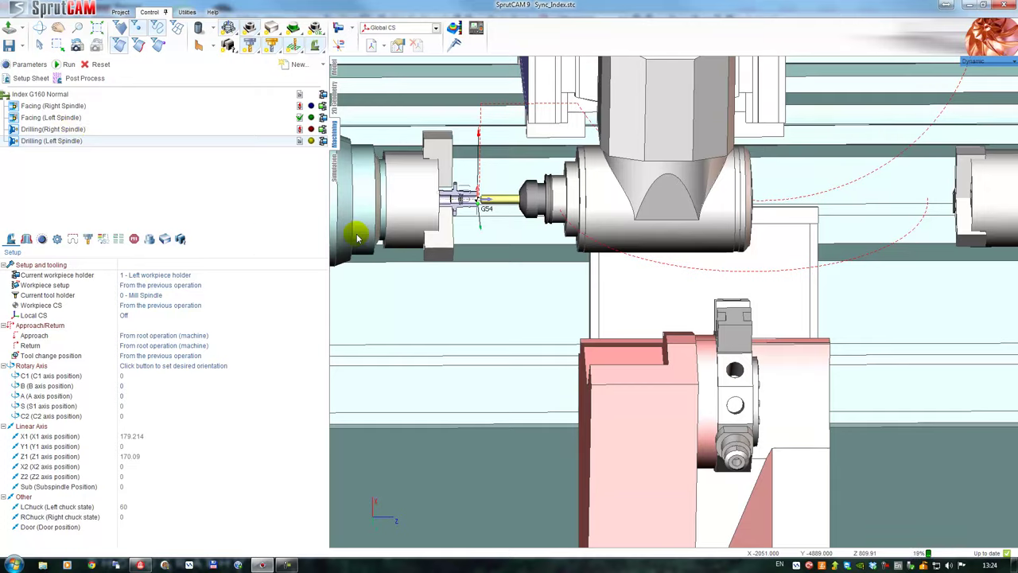
scroll(465, 199, up, 3)
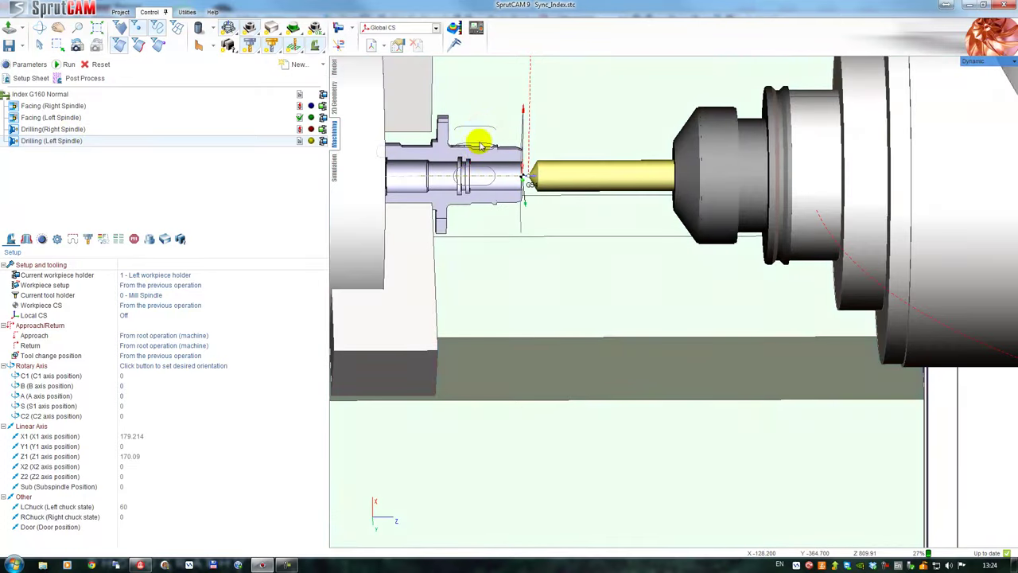
middle_drag(481, 175, 520, 239)
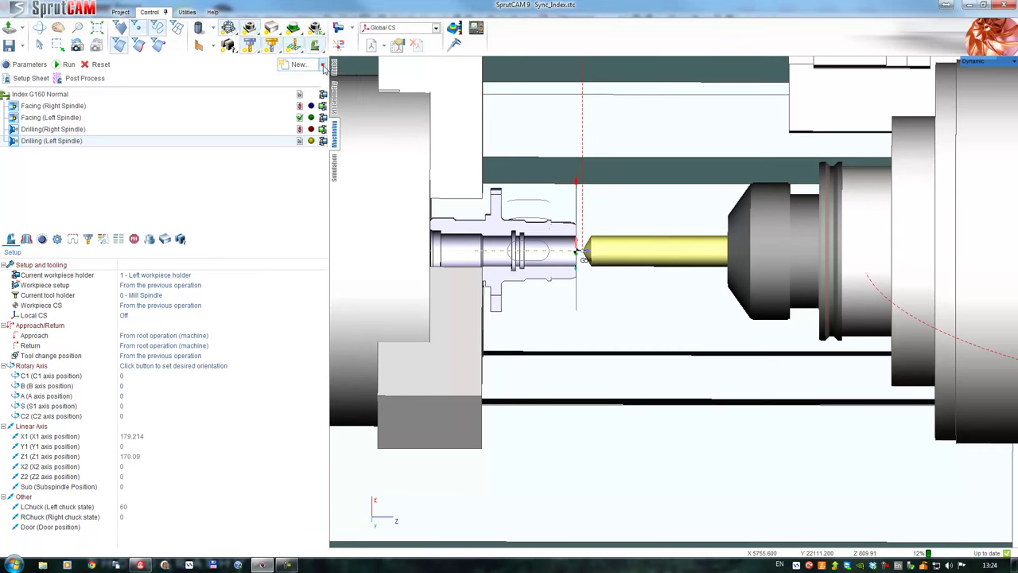
Add a Lathe Contouring operation and copy its parameters from the Facing (Left Spindle) operation
click(322, 67)
mouse_move(323, 83)
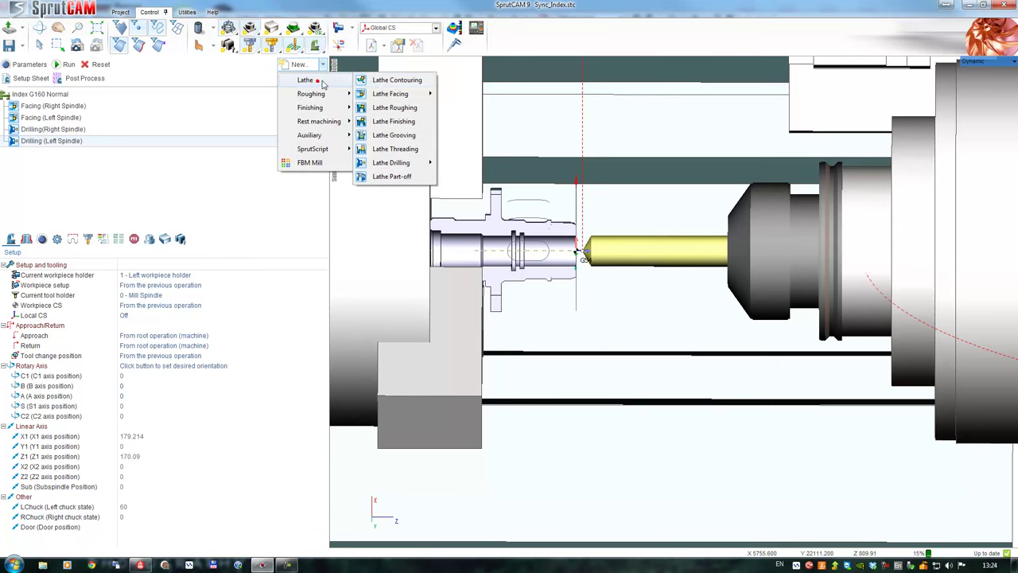
click(406, 81)
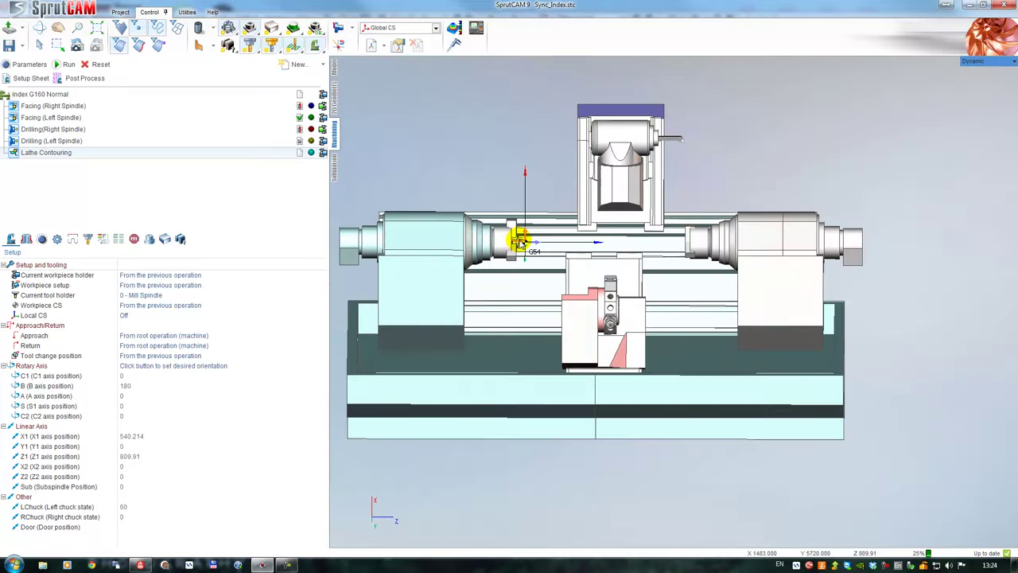
right_click(64, 153)
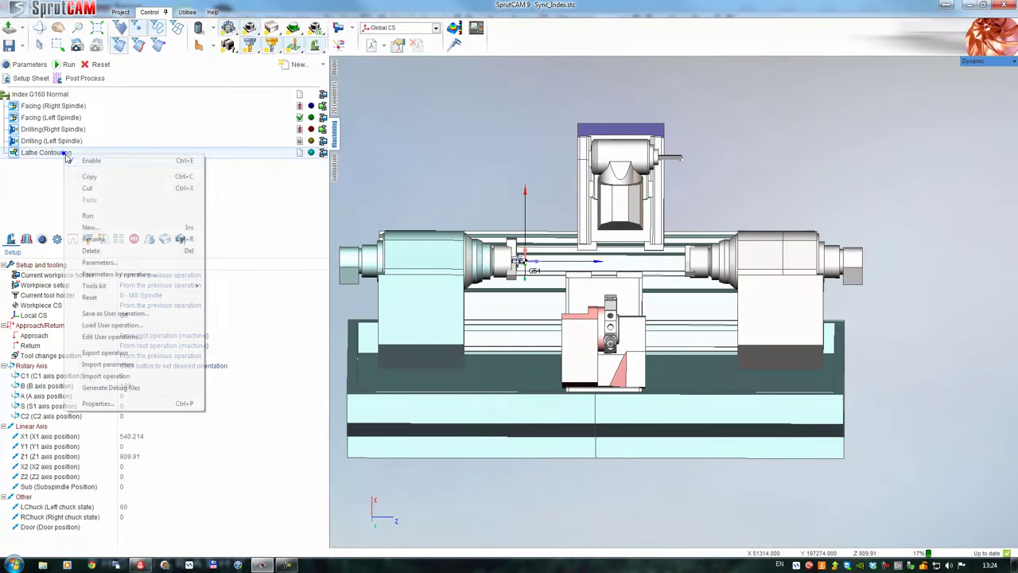
click(119, 274)
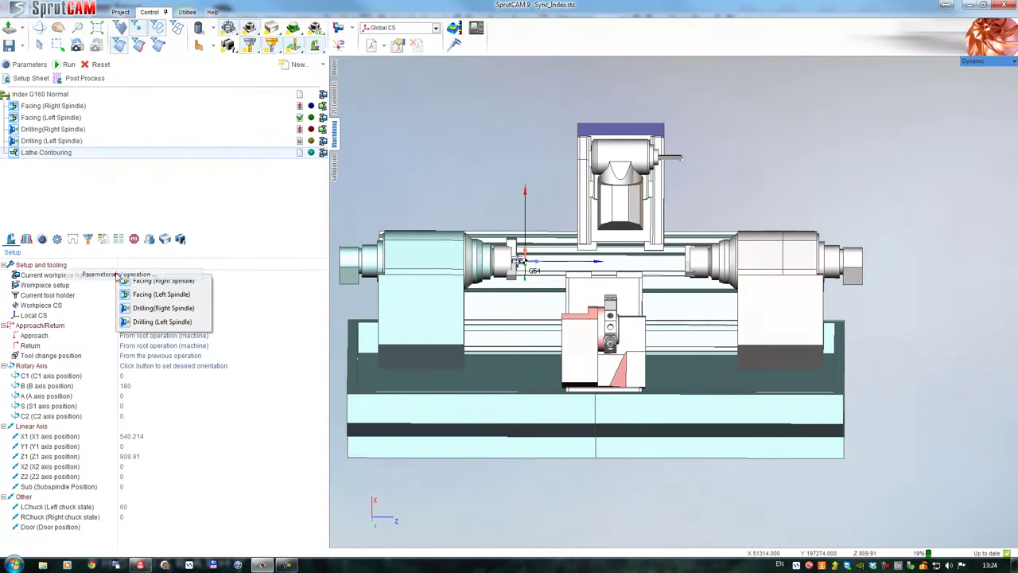
click(162, 295)
scroll(525, 247, up, 5)
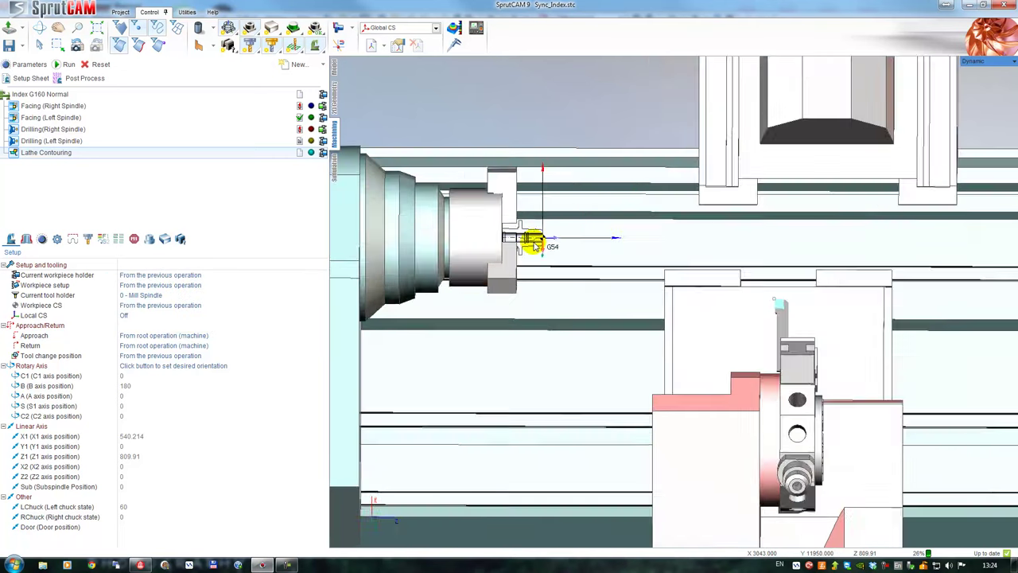
Add a Roughing job along the part's outer contour, starting at the front edge with the end face excluded
click(26, 239)
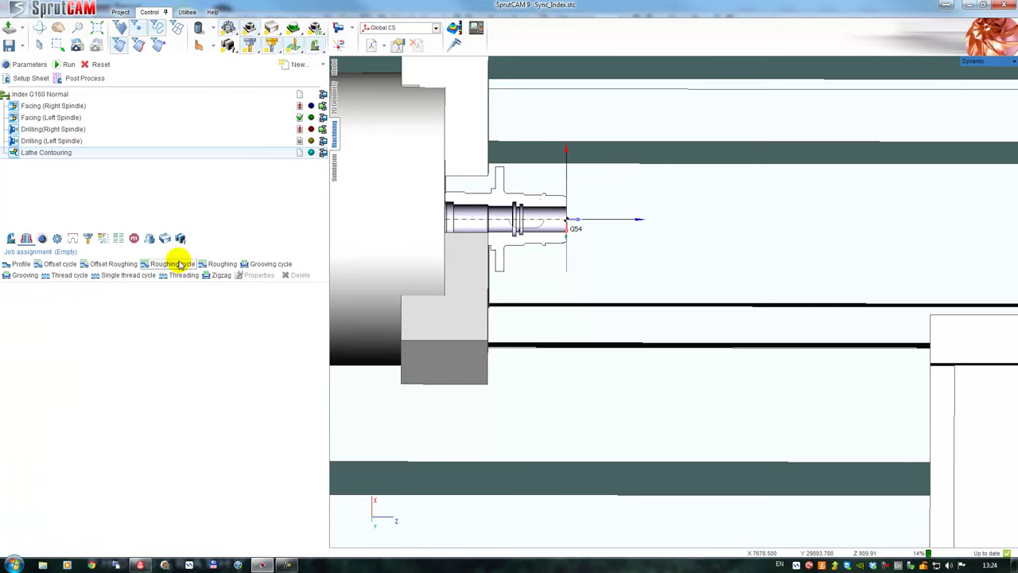
click(212, 266)
scroll(565, 230, up, 4)
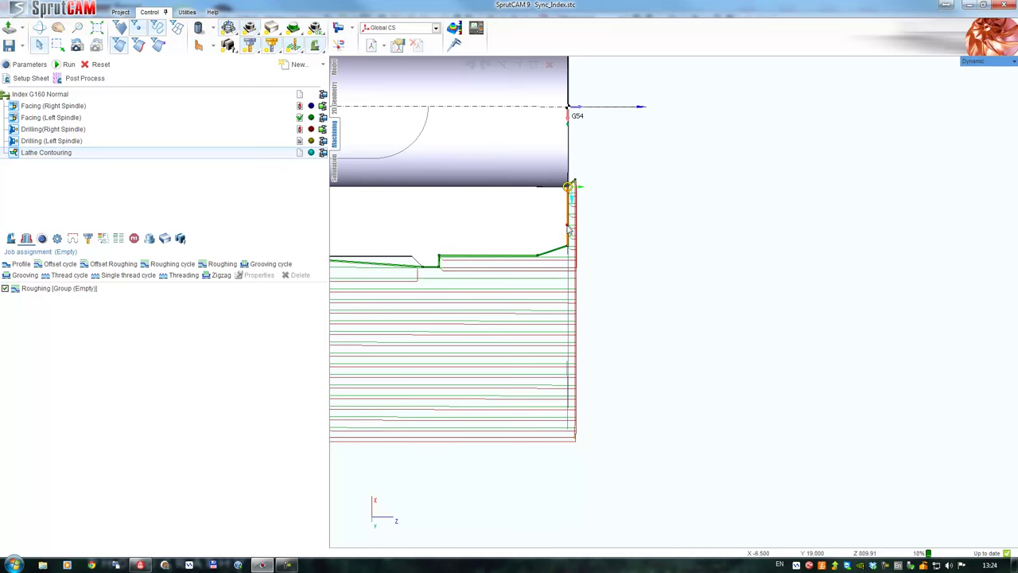
click(615, 255)
middle_drag(606, 319, 727, 301)
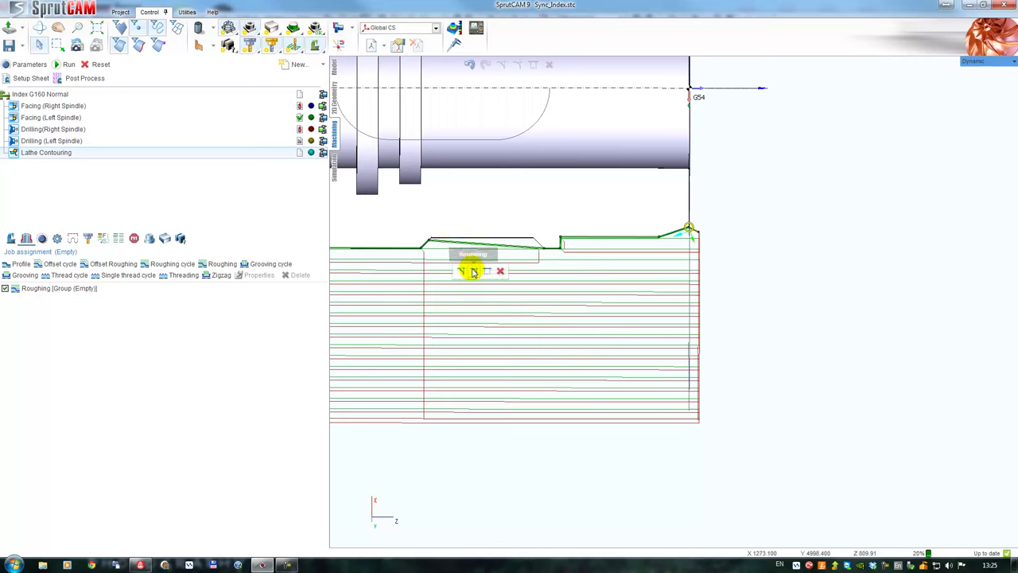
Bridge the shallow recess on the outer profile so the roughing contour runs straight across it
click(460, 226)
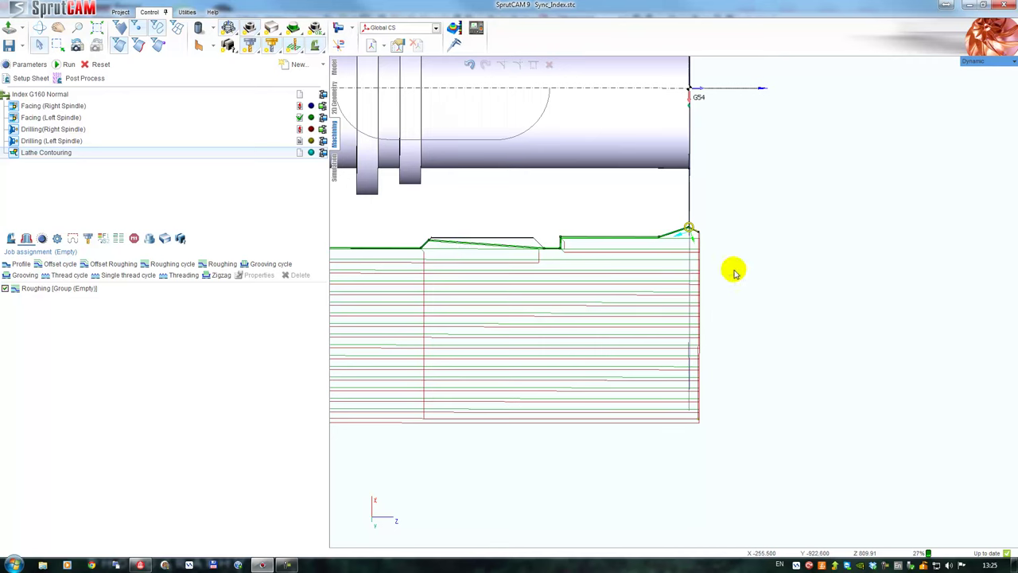
click(461, 244)
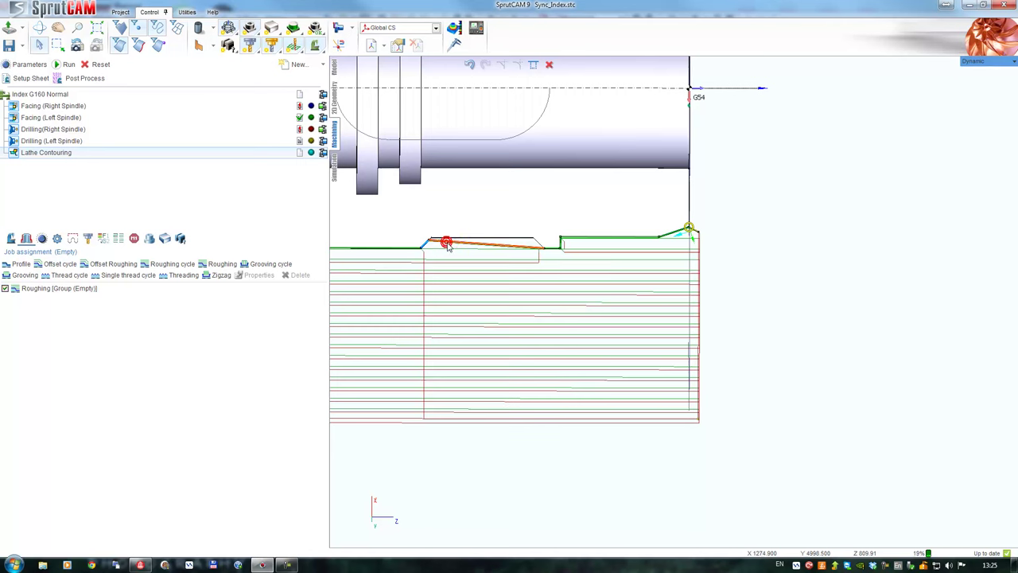
click(533, 66)
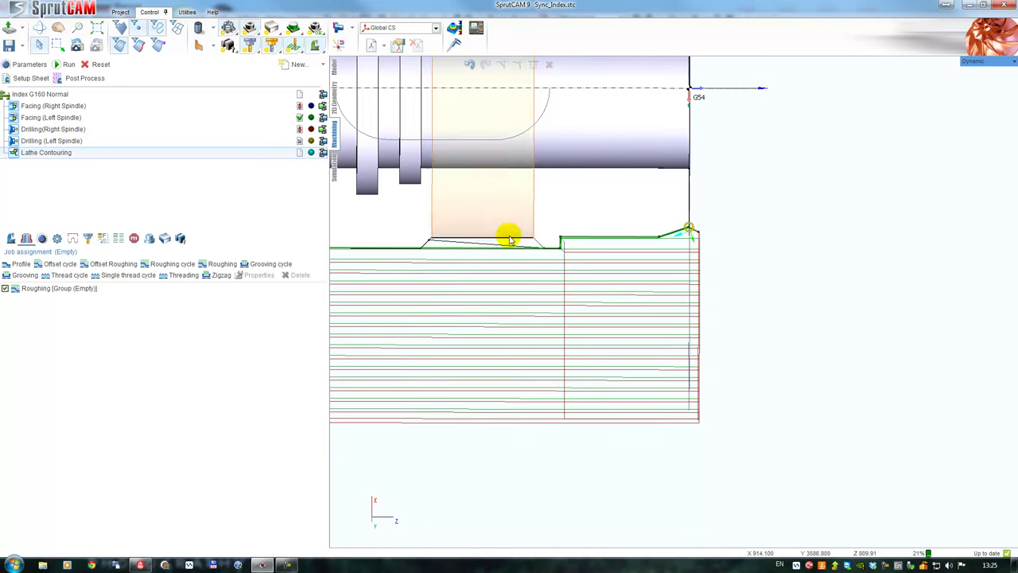
Turn the roughing contour's end extension at the flange to 90° and align its start extension parallel to the axis
scroll(511, 350, up, 3)
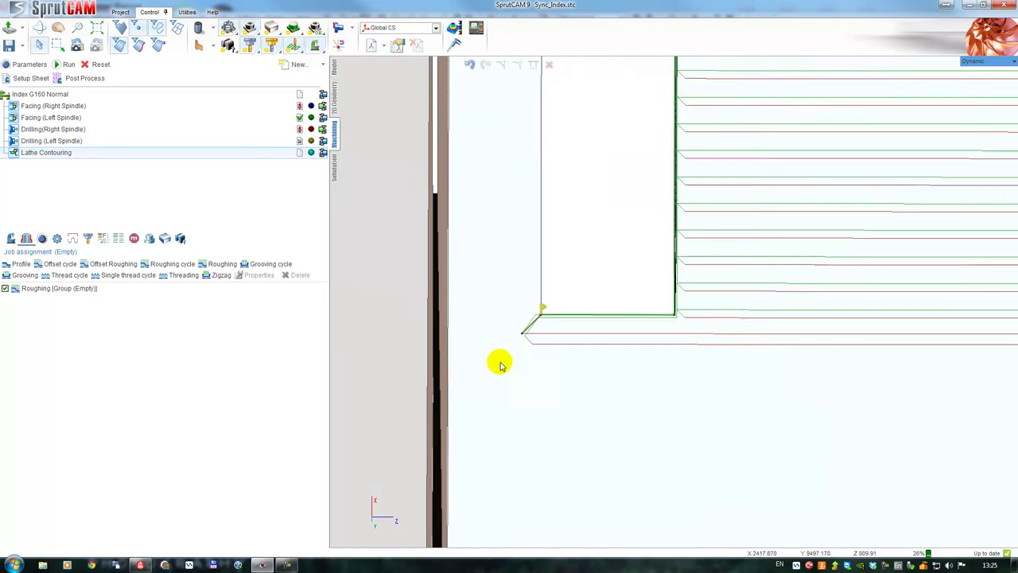
drag(522, 335, 541, 343)
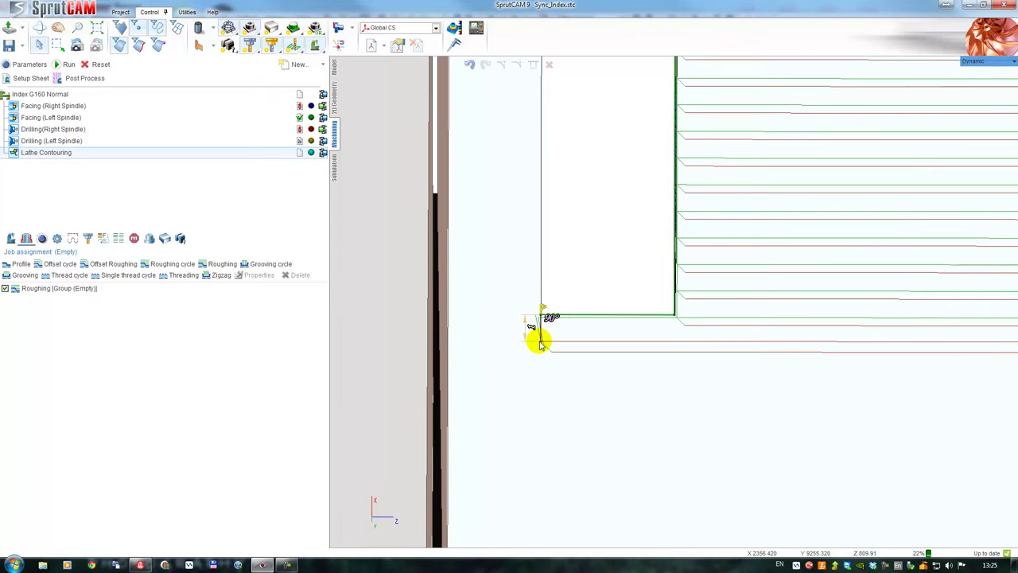
scroll(672, 376, down, 5)
middle_drag(765, 335, 584, 334)
scroll(646, 296, up, 6)
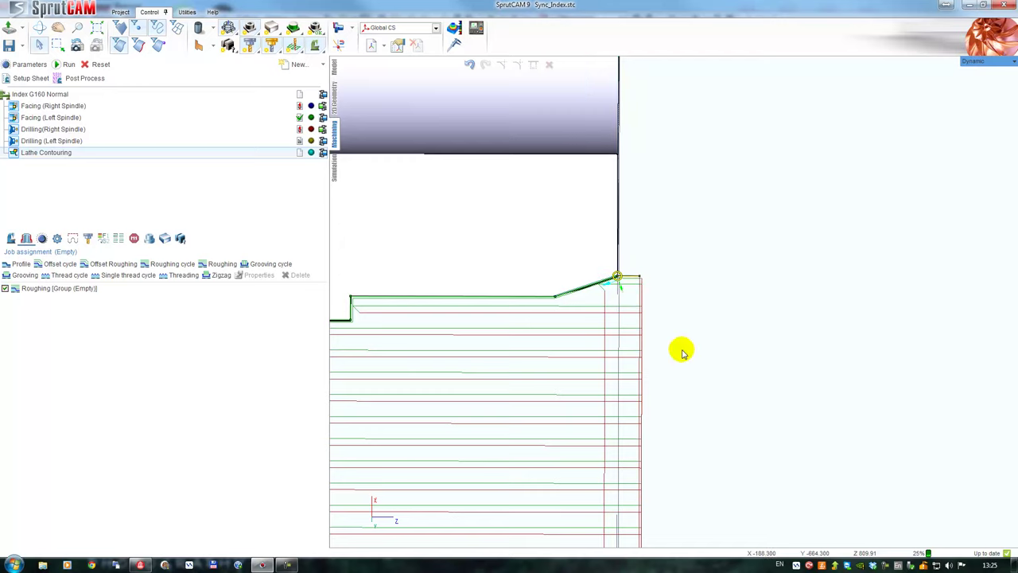
scroll(679, 347, down, 4)
middle_drag(694, 392, 628, 320)
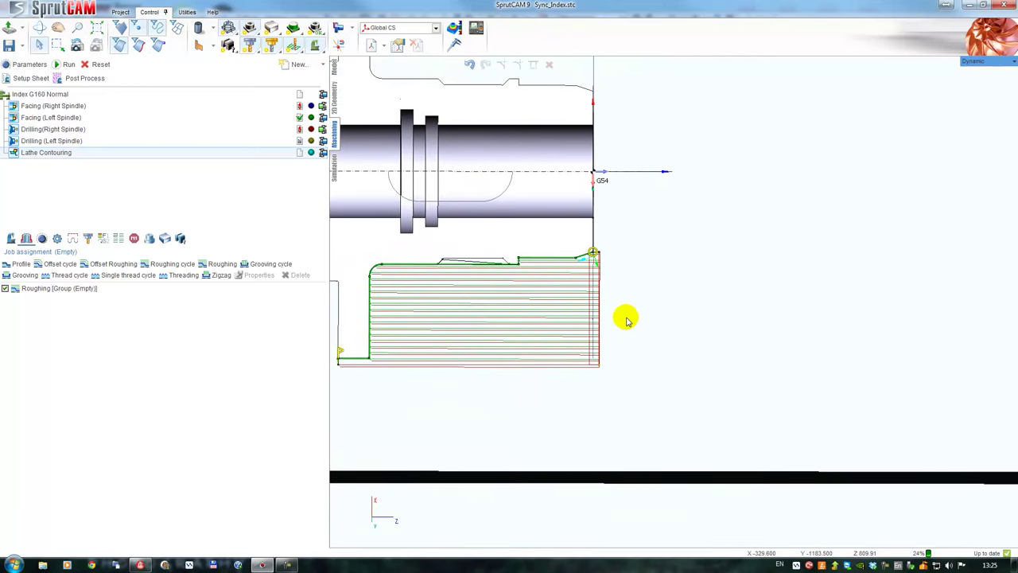
Increase the spacing between the roughing passes of the Lathe Contouring operation and calculate its toolpath
scroll(664, 342, down, 2)
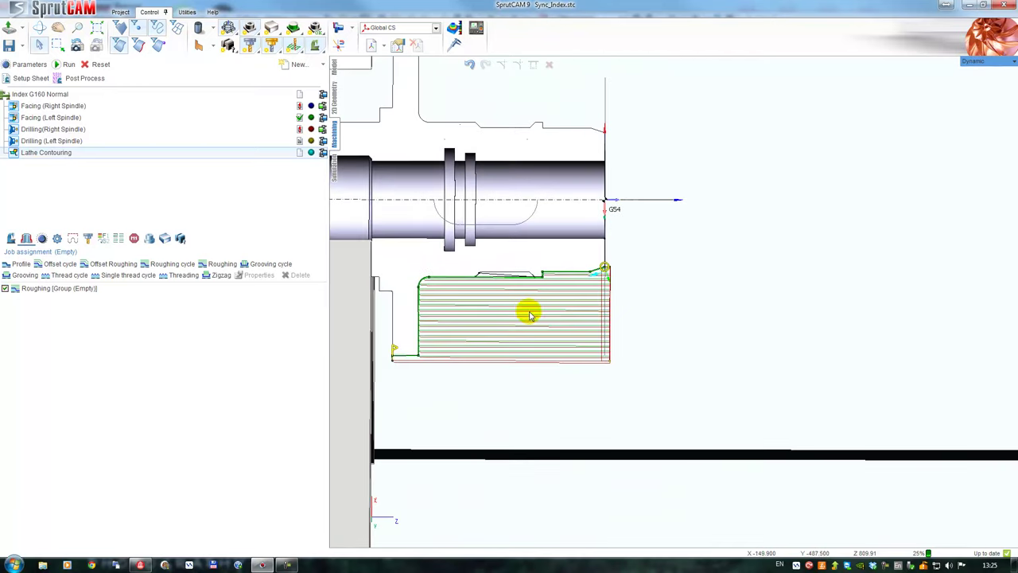
middle_drag(600, 274, 595, 279)
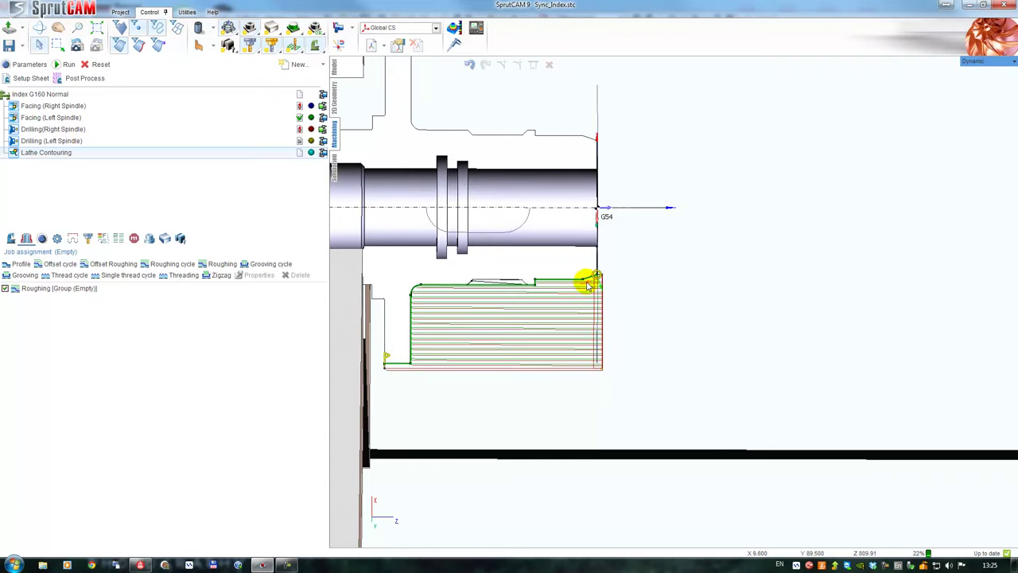
double_click(587, 282)
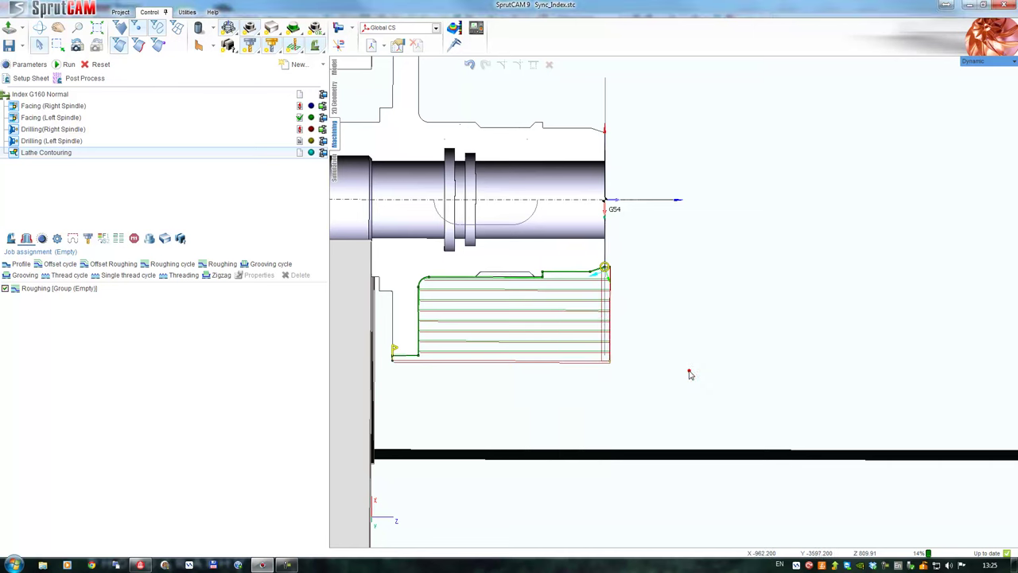
click(60, 64)
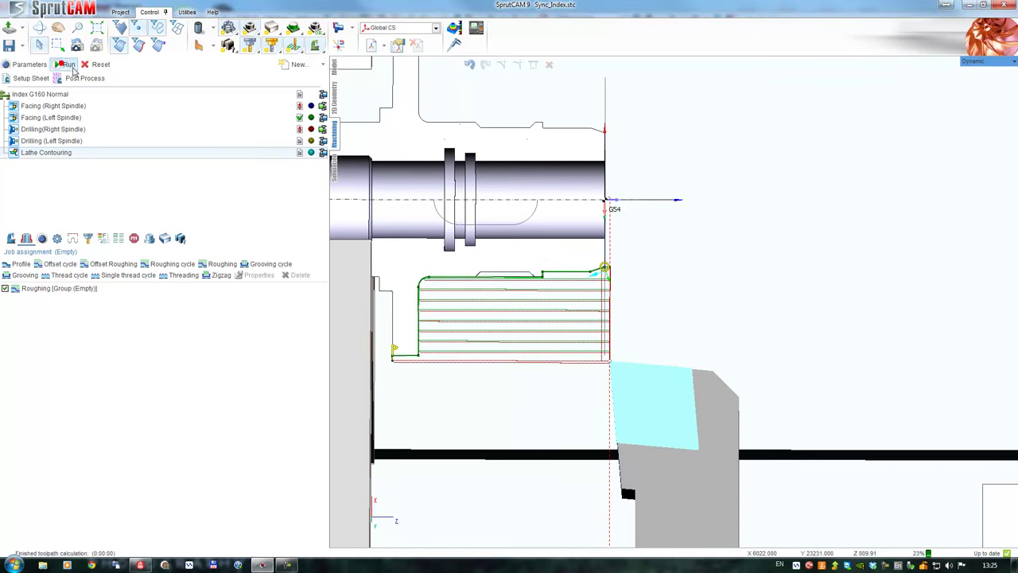
scroll(470, 299, down, 5)
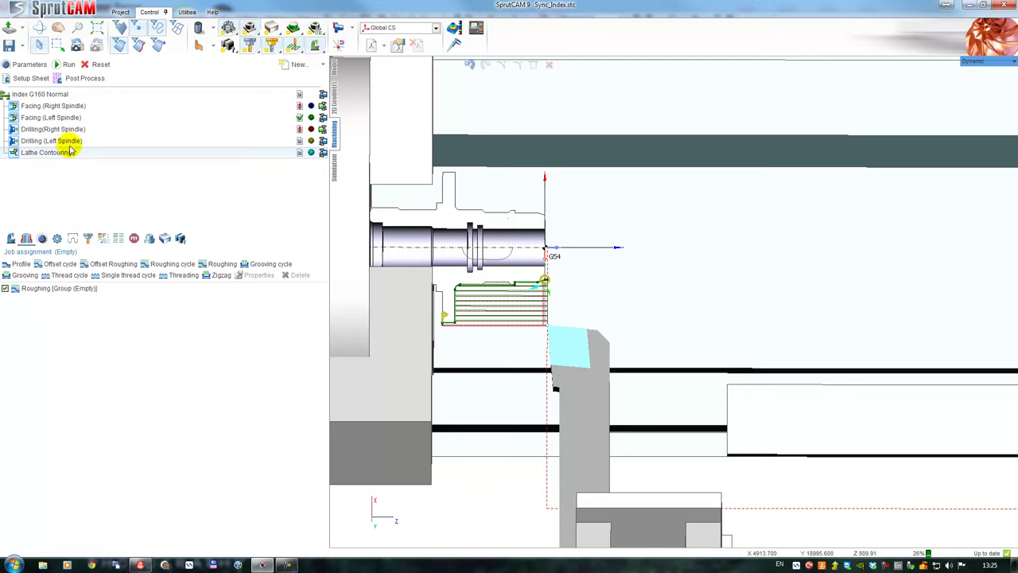
In the simulation, expand Lathe Contouring under the Lower turret head and select the GOHOME Z2(0) command in its Return section
click(335, 168)
scroll(539, 303, down, 4)
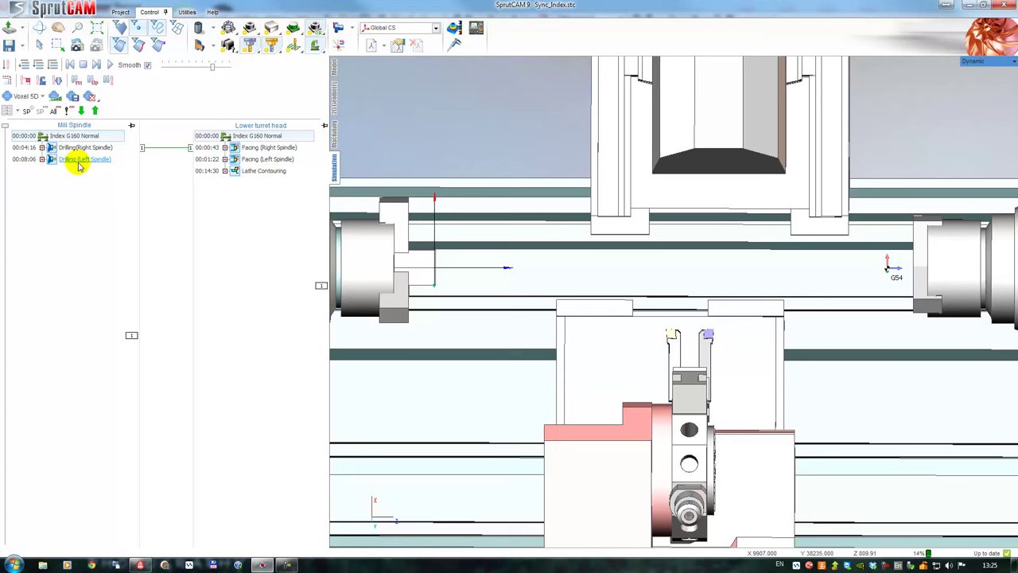
click(225, 171)
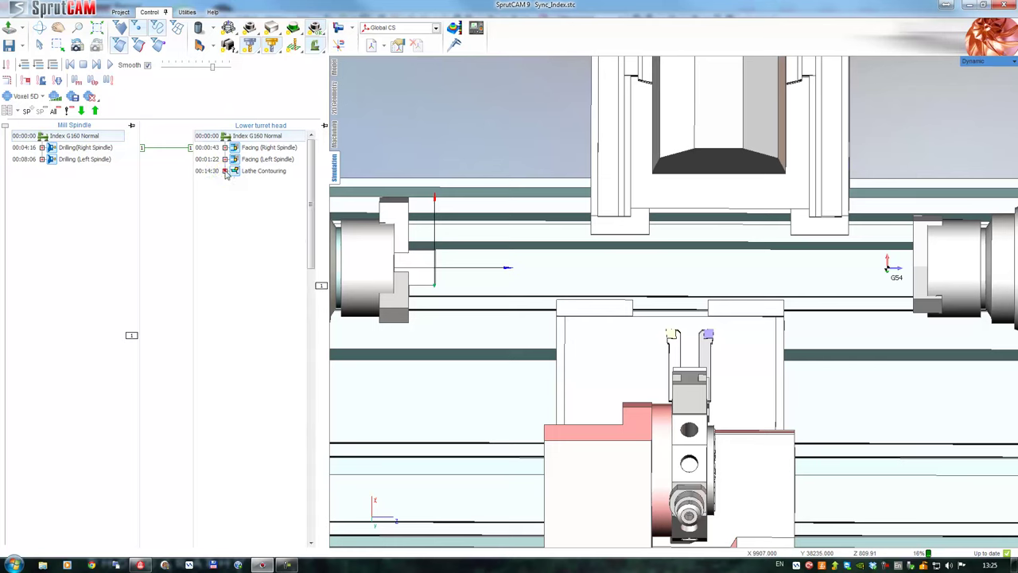
drag(311, 208, 335, 488)
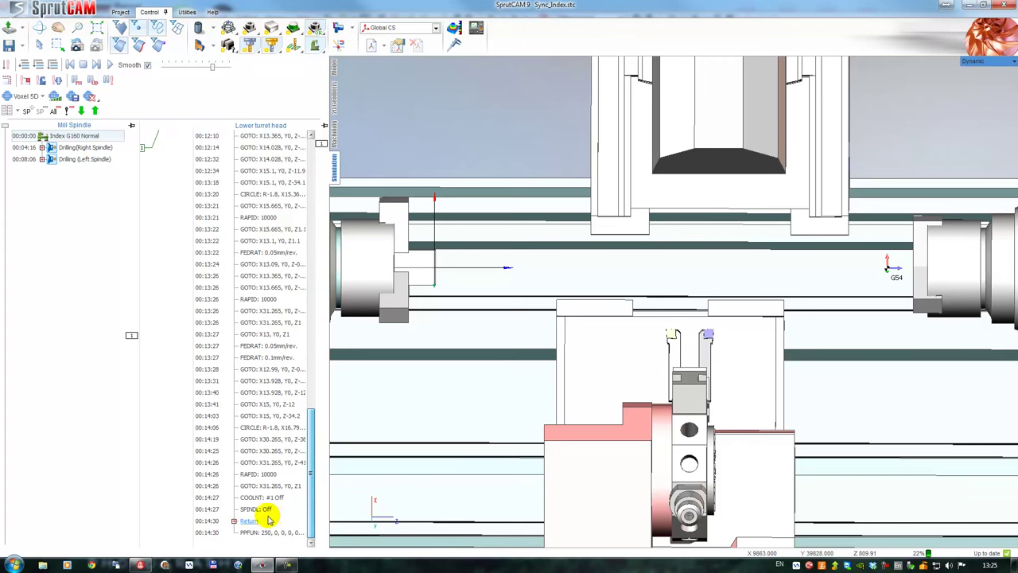
click(234, 520)
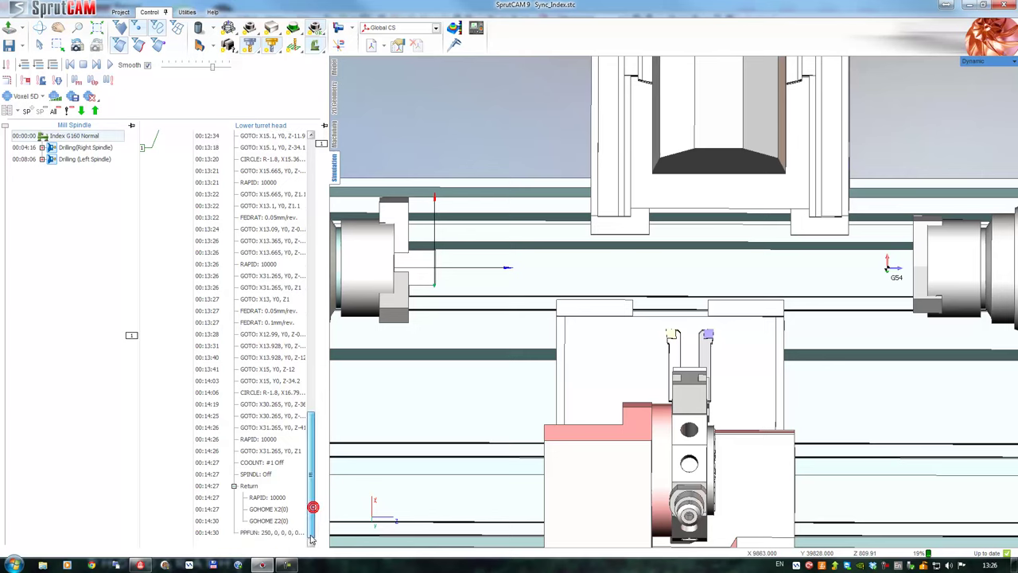
scroll(313, 507, down, 1)
click(268, 519)
Add a synchronization point linking the selected turret command to the MULTIGOTO Z1 move in the Drilling (Left Spindle) approach
click(42, 159)
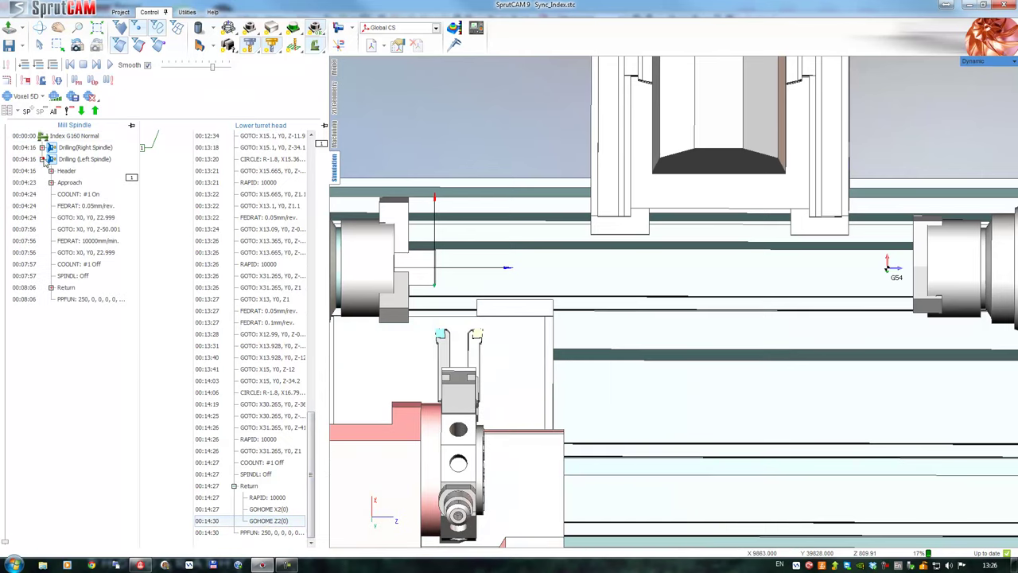
click(51, 182)
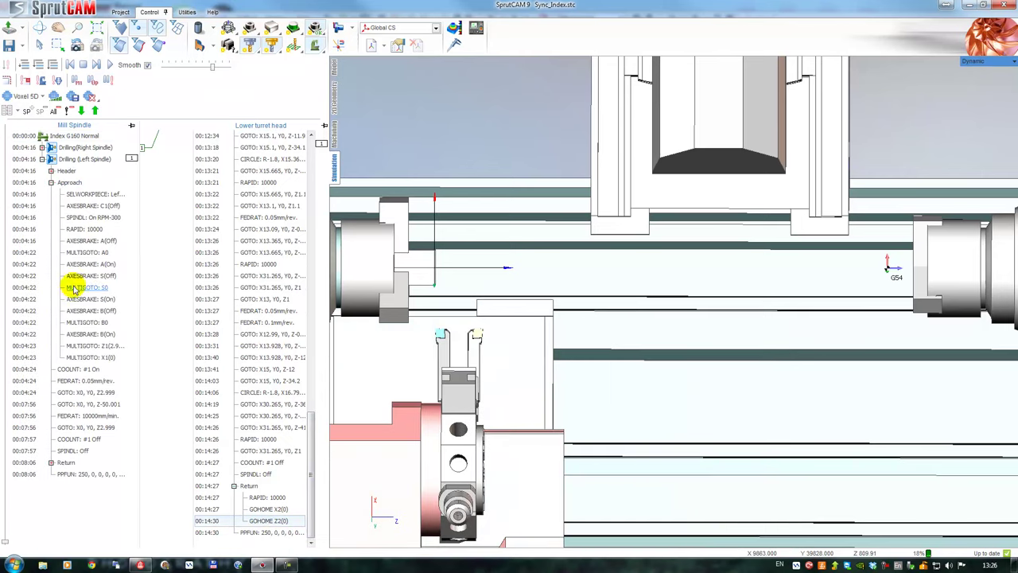
click(88, 359)
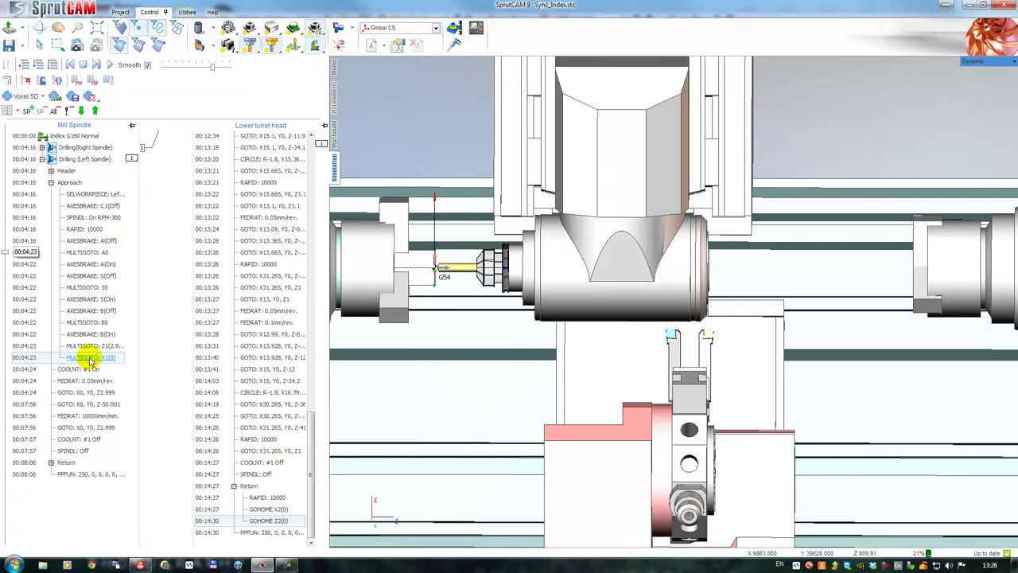
click(91, 345)
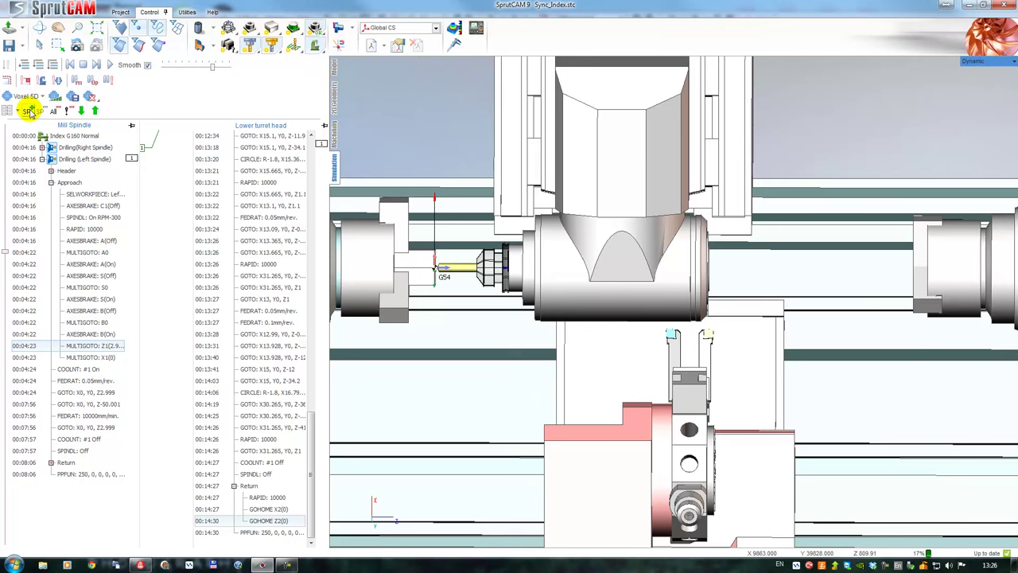
click(30, 111)
scroll(443, 277, down, 4)
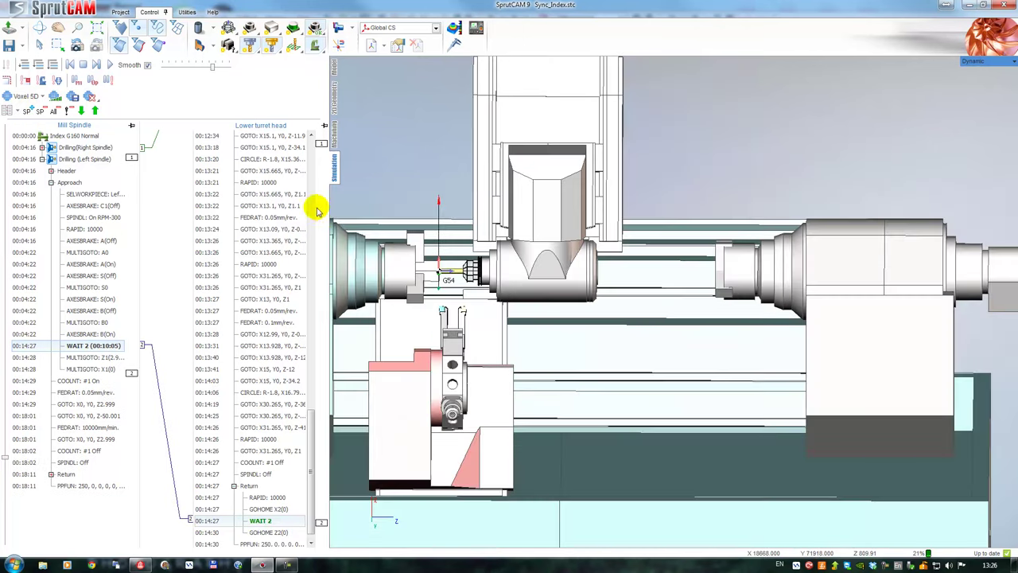
Select the program start for the simulation and reset the workpiece in the left spindle to its initial state
scroll(308, 420, up, 15)
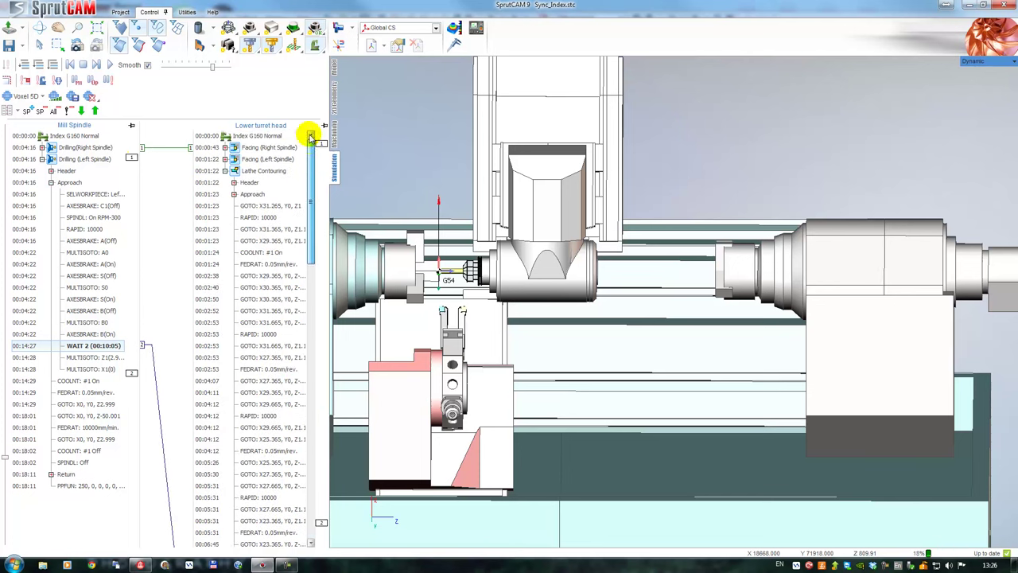
click(72, 137)
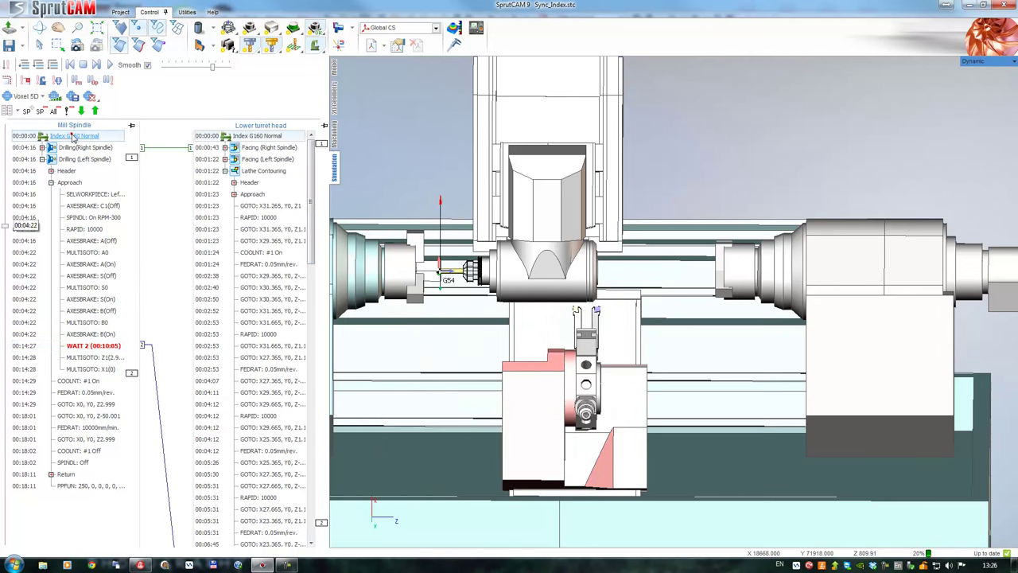
right_drag(593, 317, 608, 303)
middle_drag(568, 321, 602, 295)
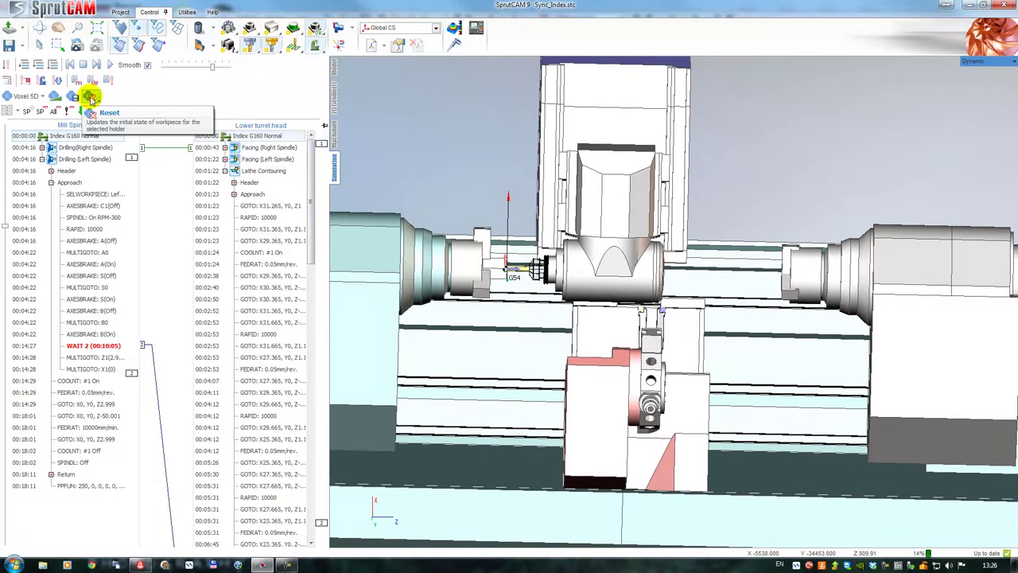
click(92, 97)
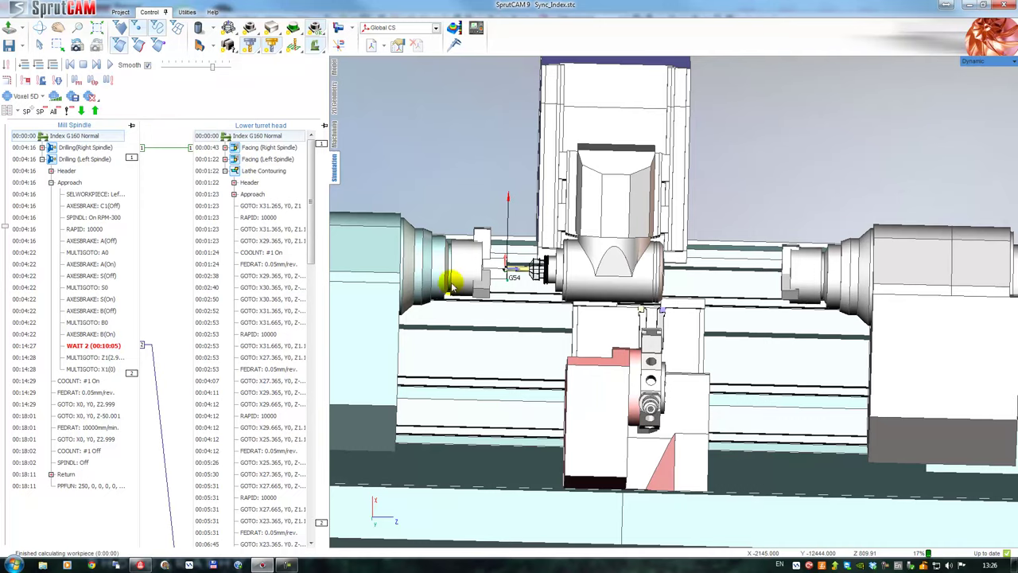
scroll(505, 278, up, 4)
middle_drag(504, 278, 491, 290)
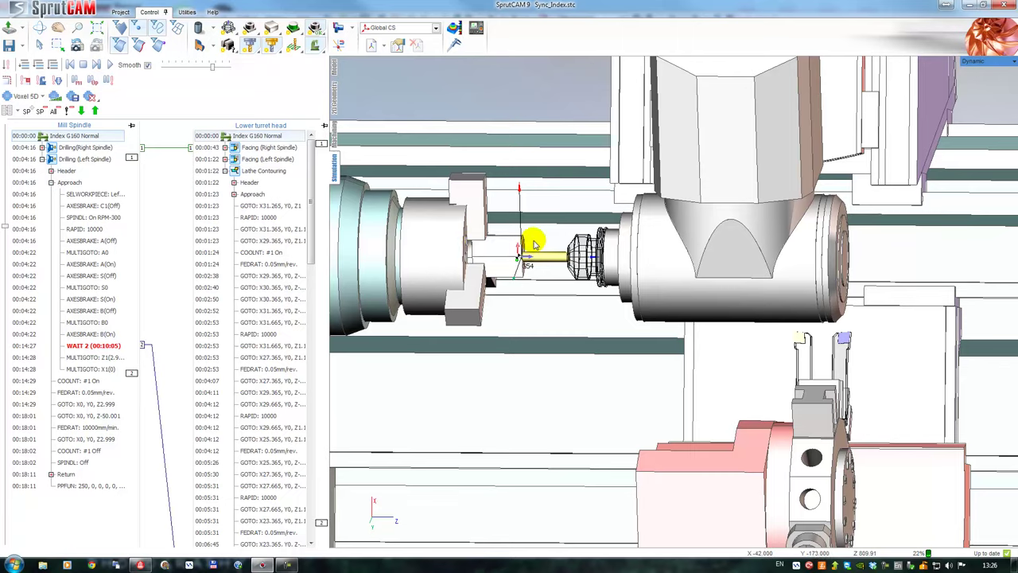
middle_drag(470, 270, 447, 330)
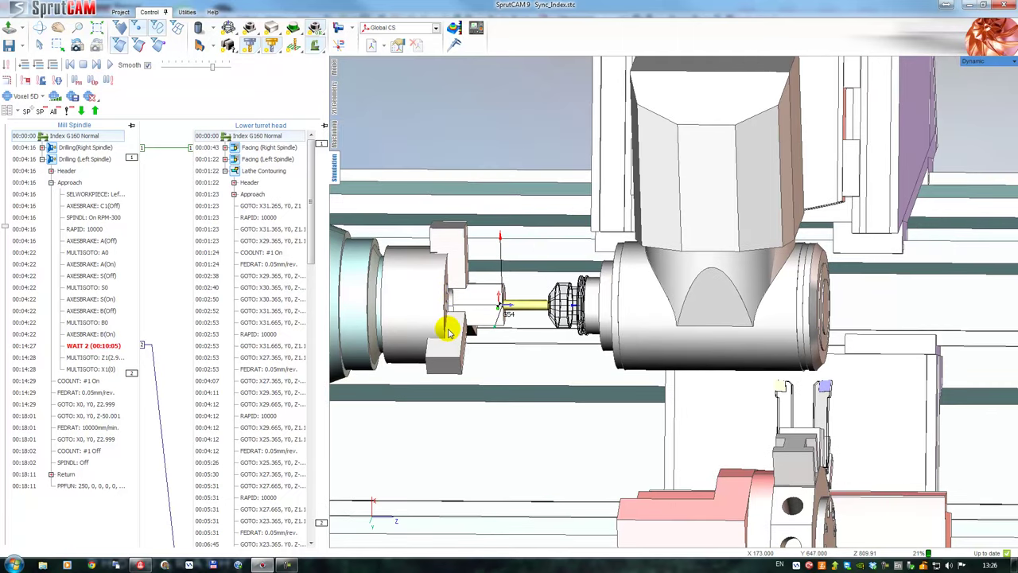
scroll(446, 334, down, 2)
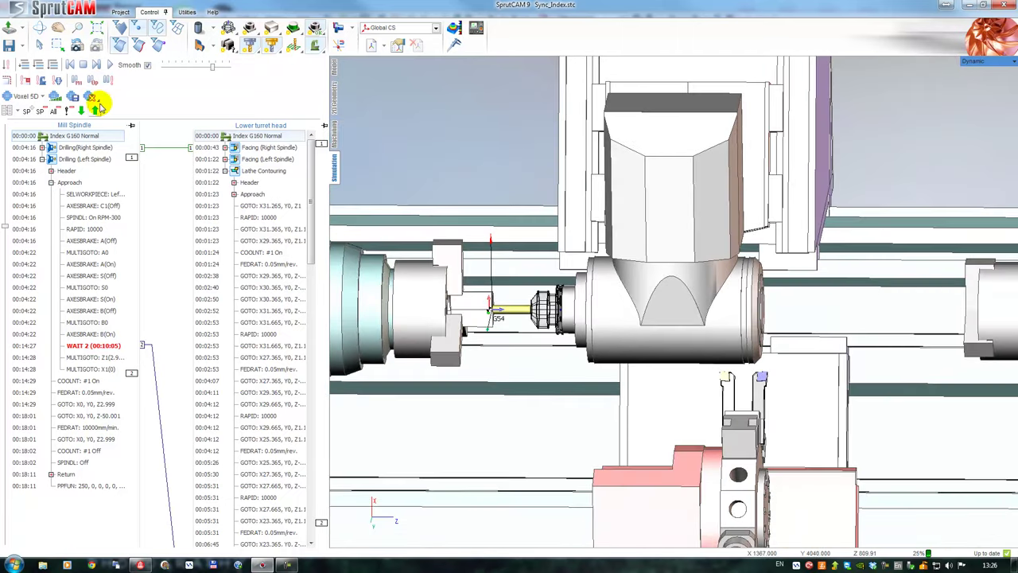
Load the workpiece into the right workpiece holder and check it in the chuck
click(94, 99)
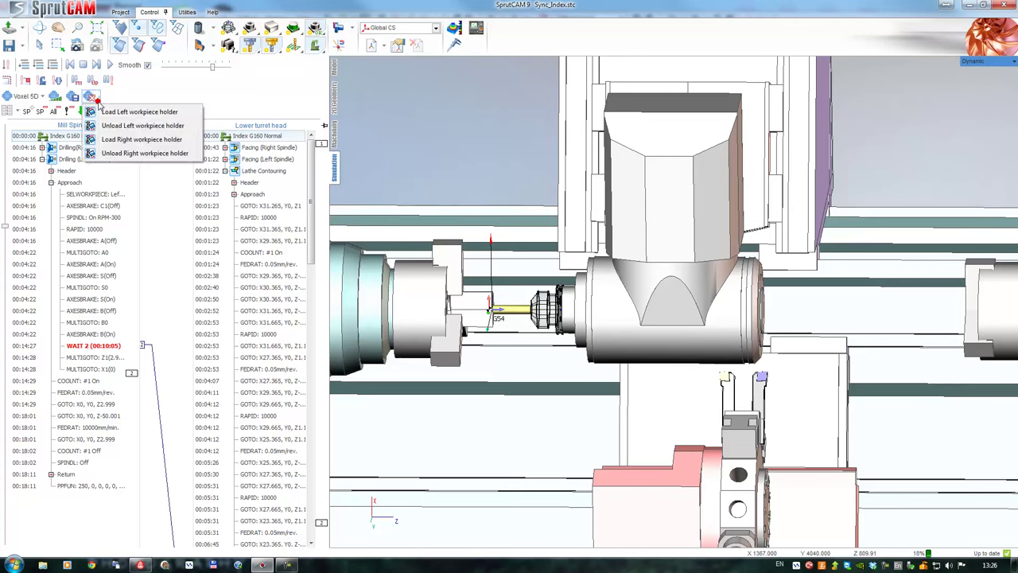
click(121, 140)
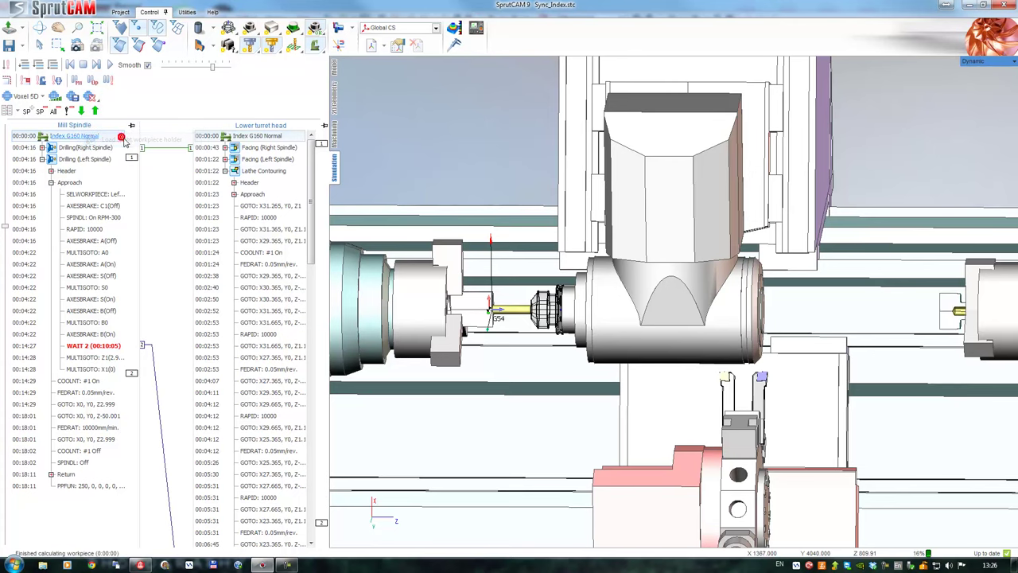
middle_drag(862, 303, 660, 259)
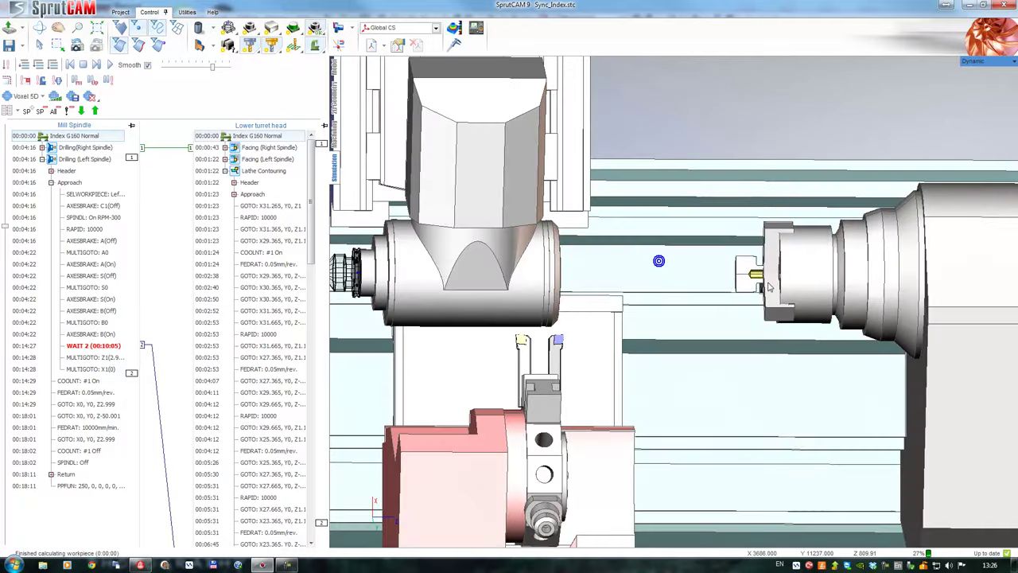
scroll(764, 266, up, 3)
middle_drag(729, 282, 780, 284)
scroll(765, 294, down, 5)
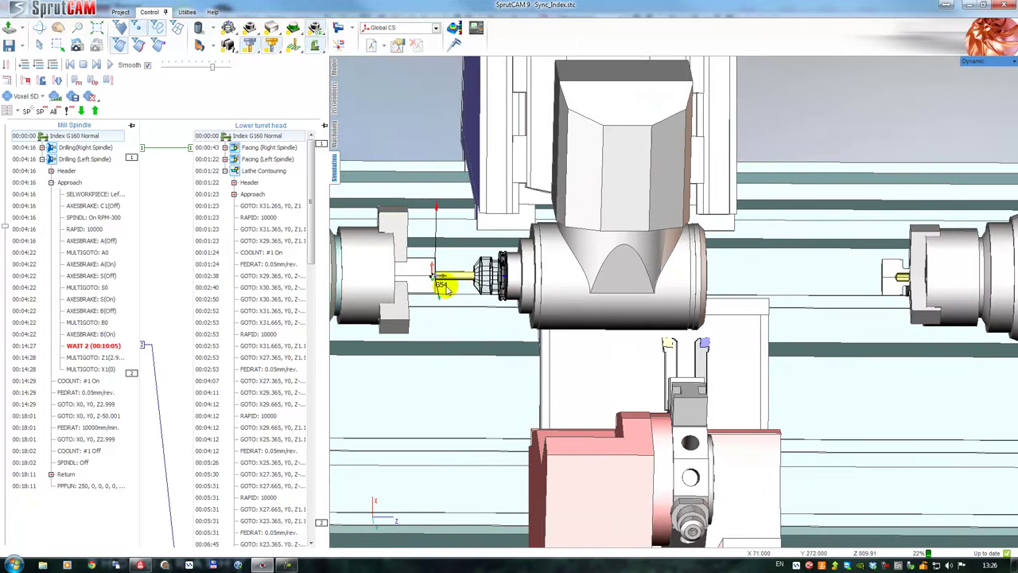
Run the synchronized machining simulation of both channels and raise its playback speed
scroll(442, 288, up, 2)
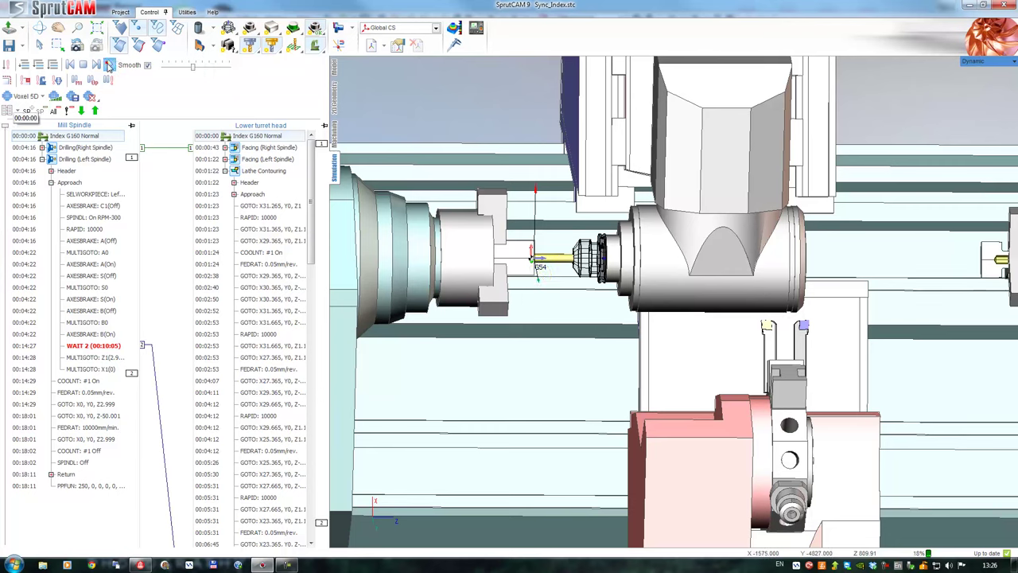
click(109, 65)
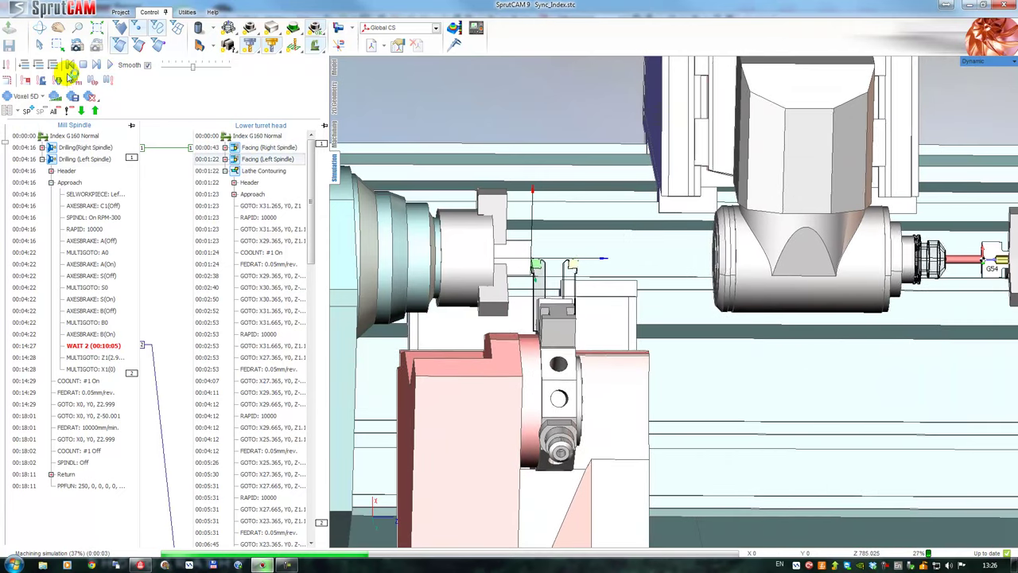
mouse_move(194, 67)
mouse_down()
mouse_move(212, 68)
mouse_move(196, 71)
mouse_up()
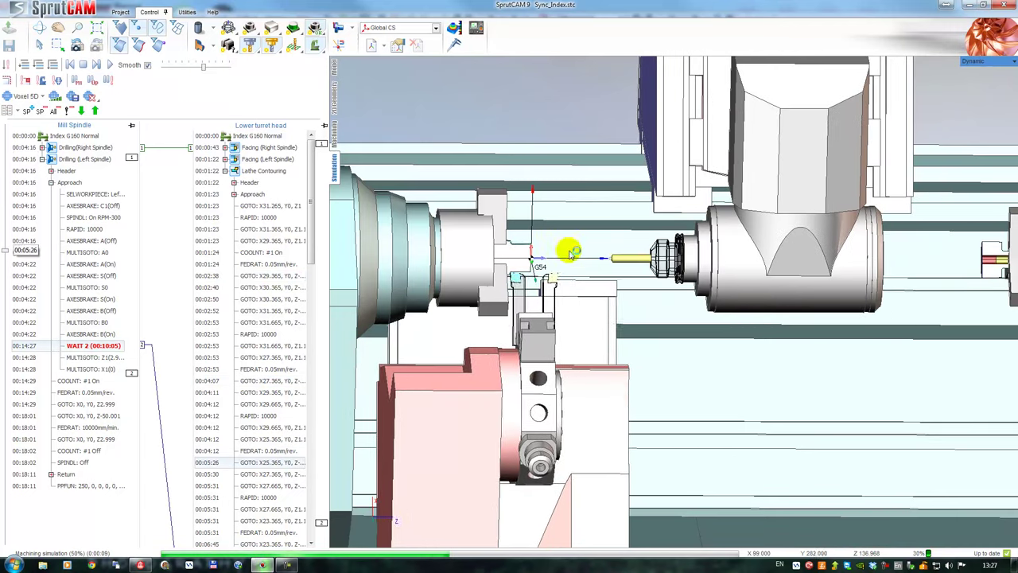
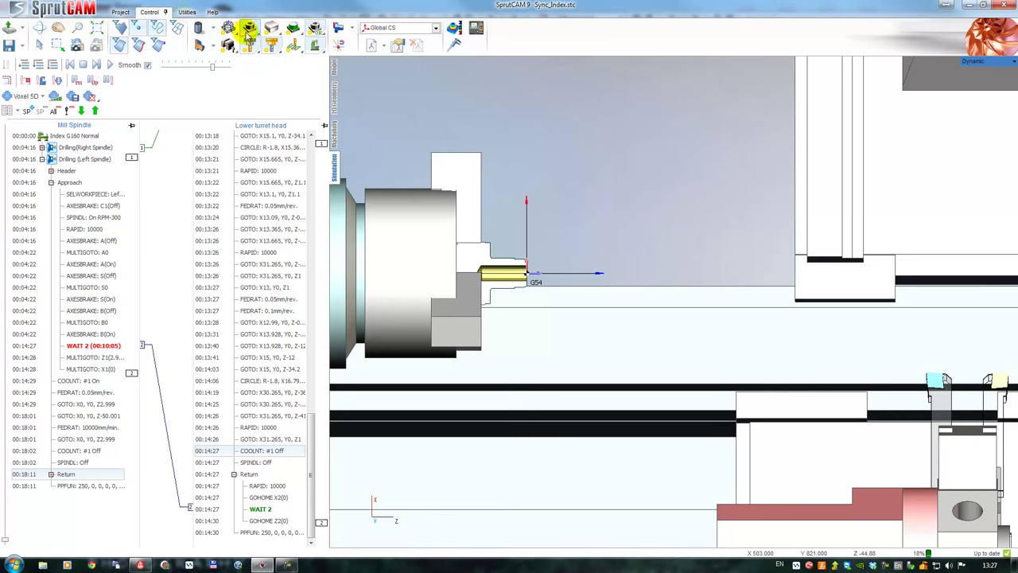
Hide the machine to inspect the simulated workpiece and the part model up close, then show the machine again
click(248, 28)
click(318, 44)
right_drag(508, 231, 444, 319)
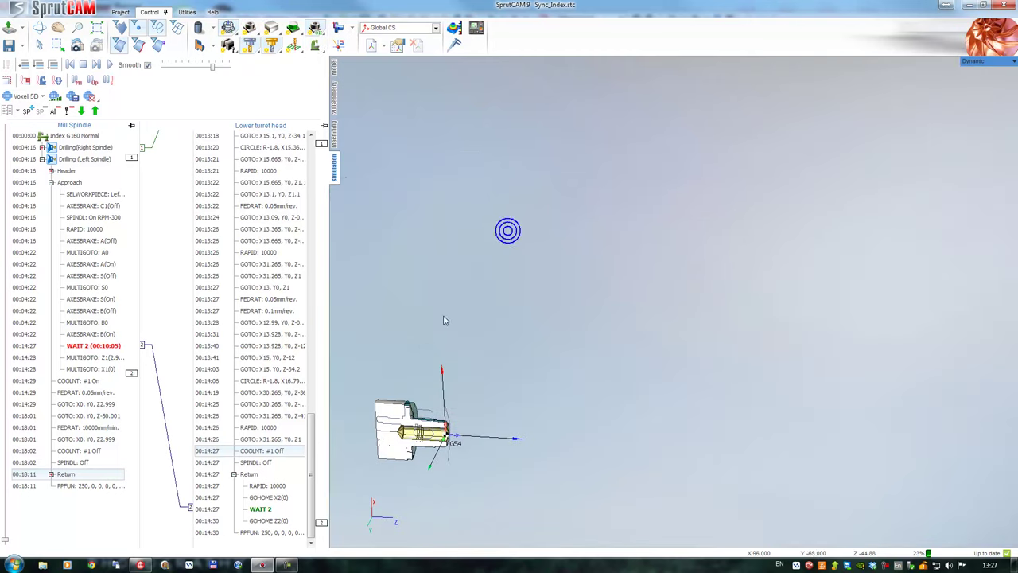
click(316, 28)
middle_drag(417, 401, 439, 273)
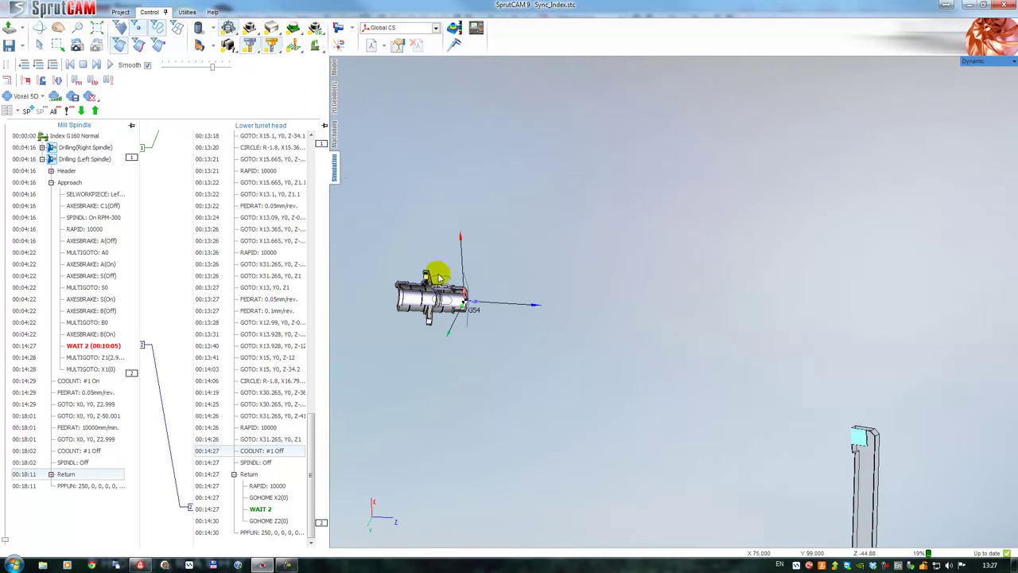
scroll(438, 289, up, 5)
right_drag(482, 302, 493, 299)
click(317, 27)
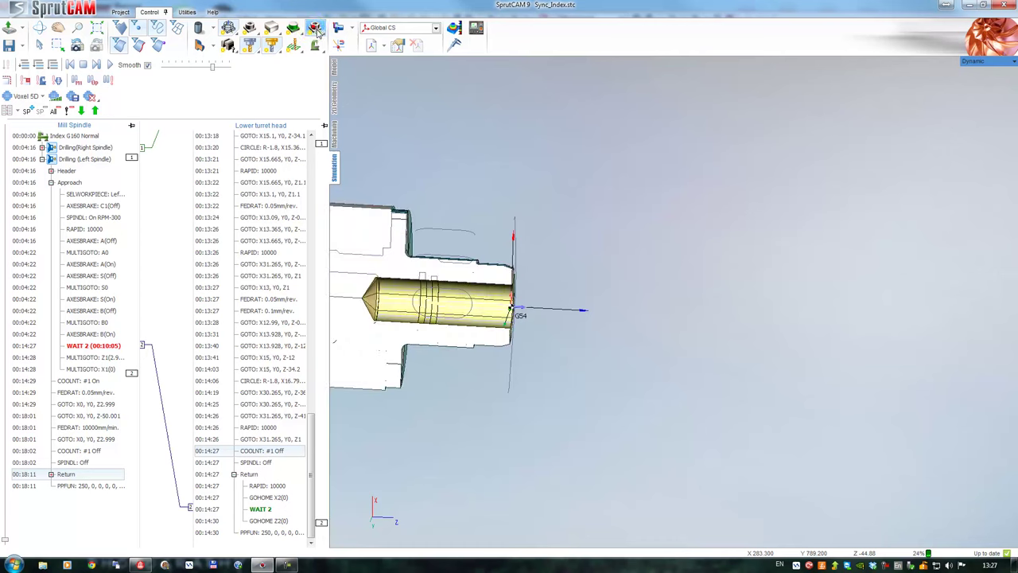
scroll(537, 295, down, 5)
click(303, 44)
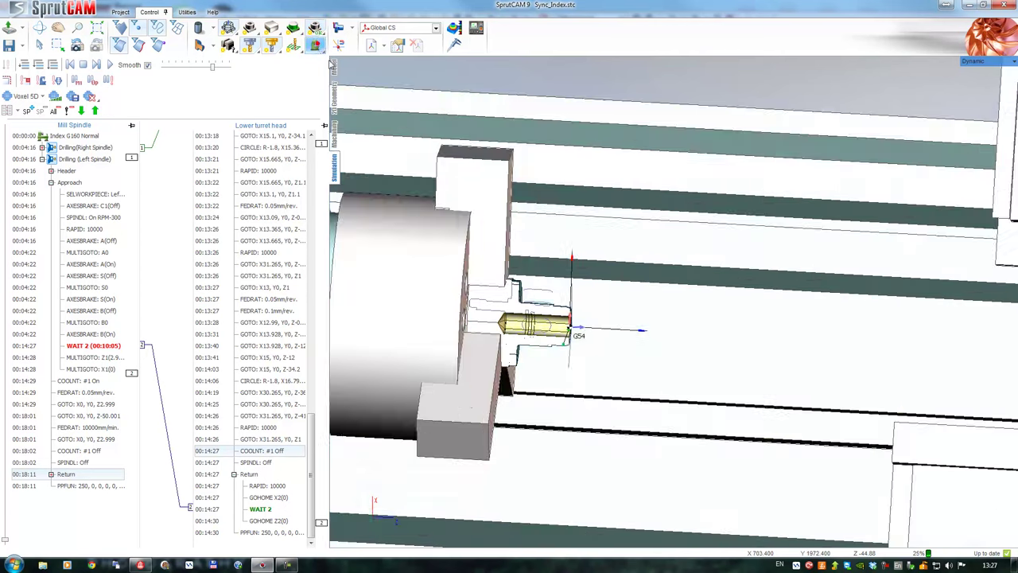
Return to the machining operations and add a new Lathe Contouring operation after the existing one
click(334, 133)
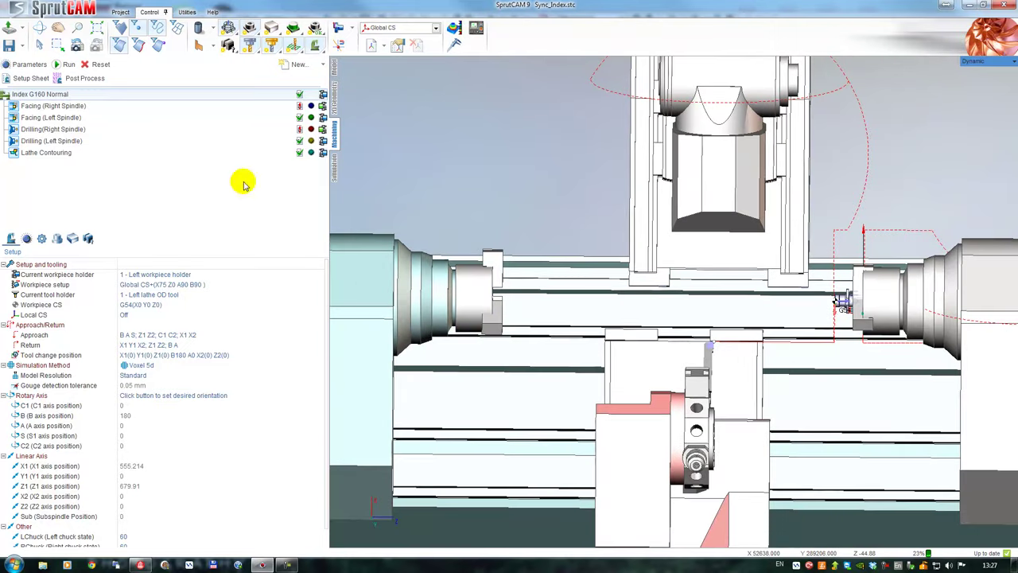
click(59, 152)
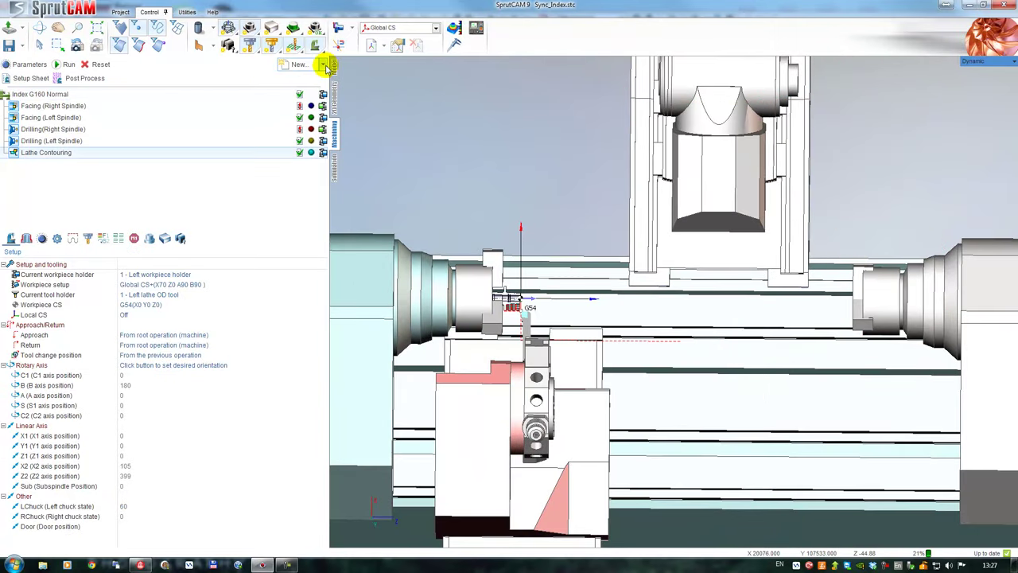
click(324, 65)
mouse_move(317, 82)
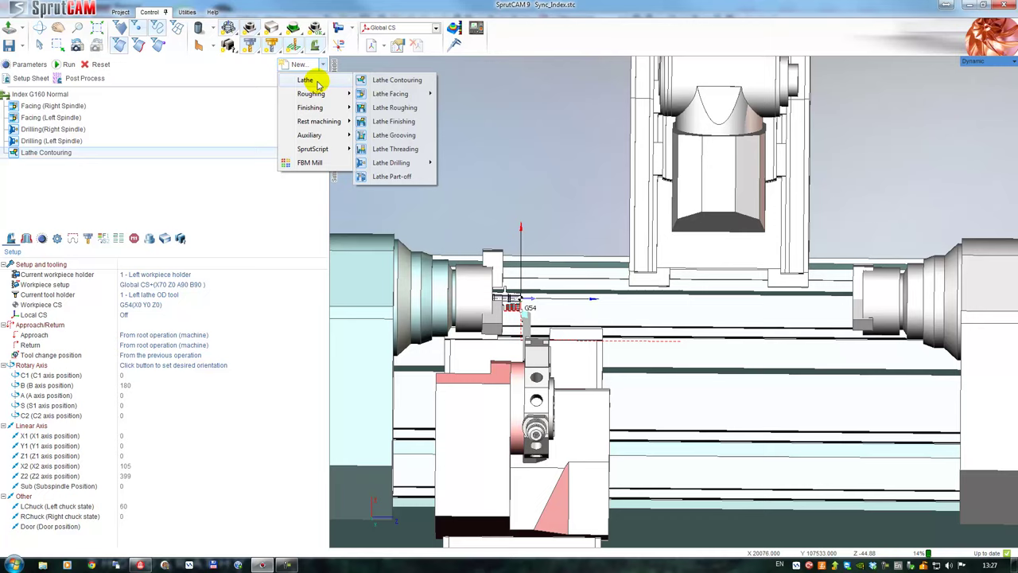
click(407, 82)
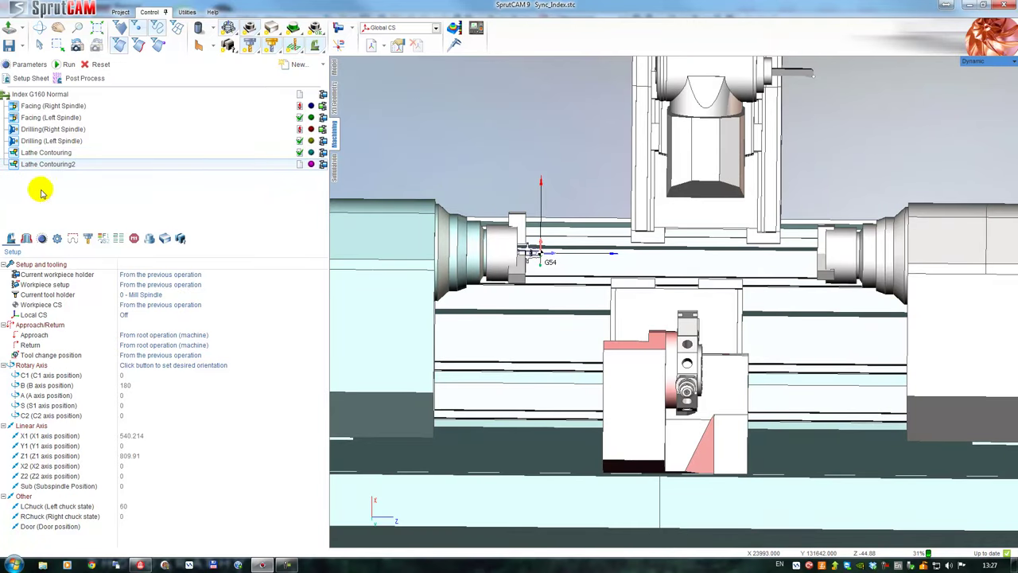
Copy the parameters of the Facing (Right Spindle) operation to Lathe Contouring2
right_click(50, 165)
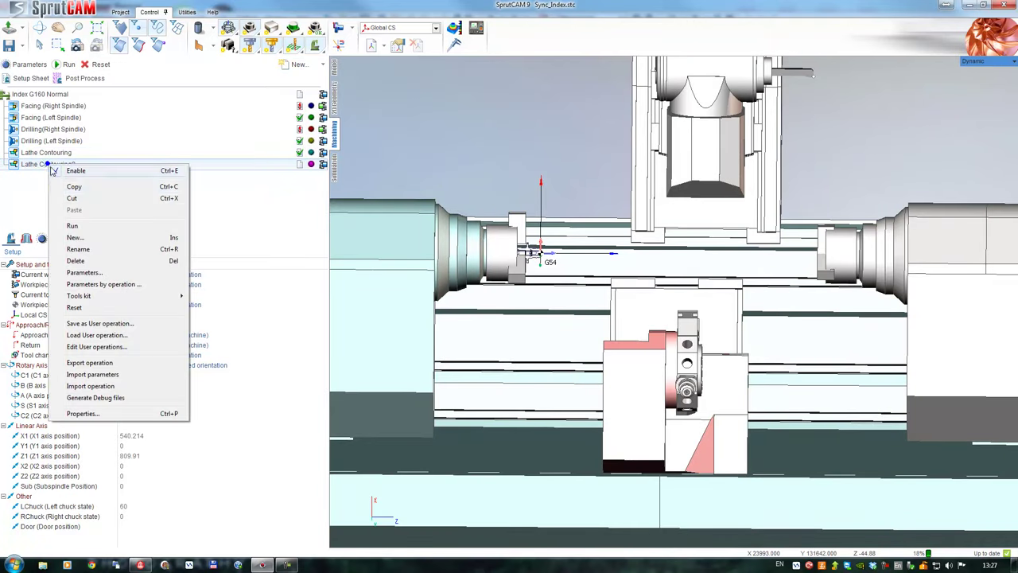
click(111, 285)
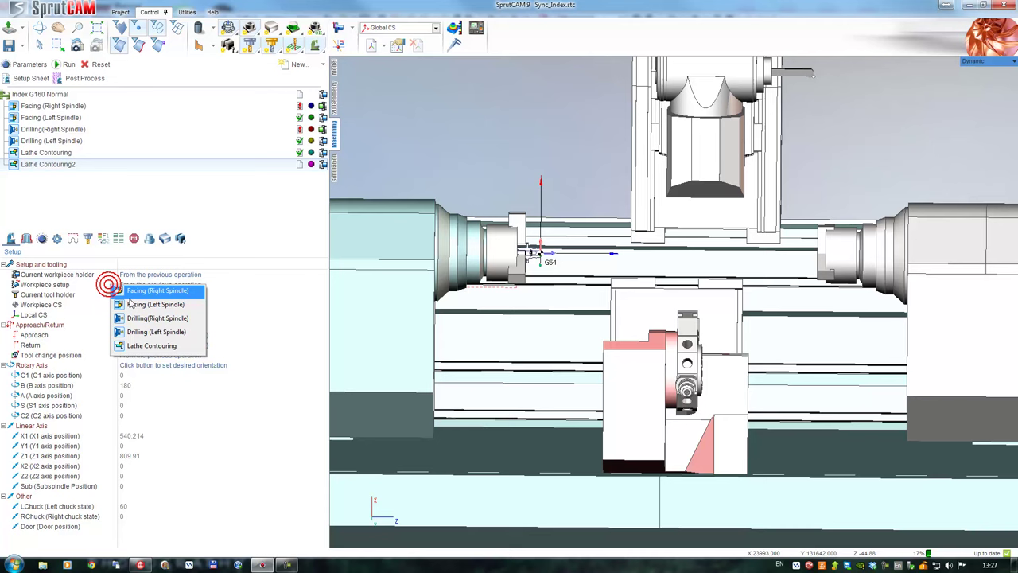
click(156, 292)
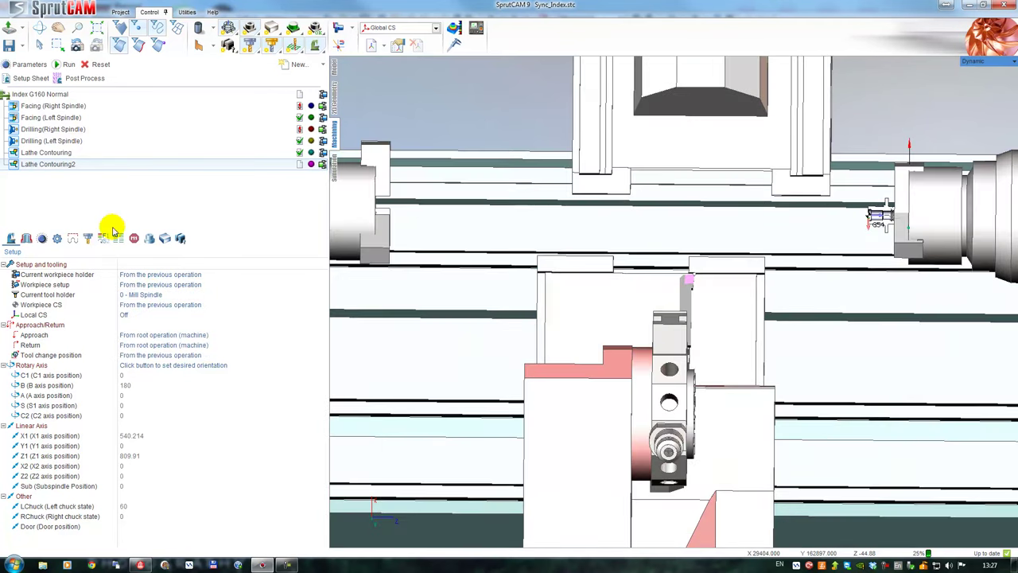
Add a Roughing cycle on the right-spindle part's outer profile to the job assignment of Lathe Contouring2
click(26, 241)
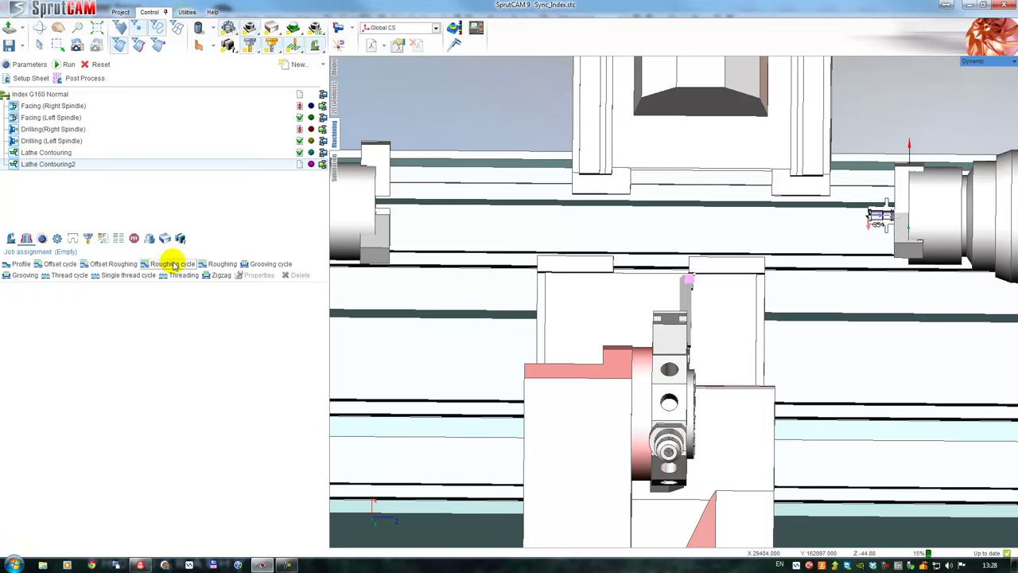
click(217, 265)
scroll(869, 237, up, 2)
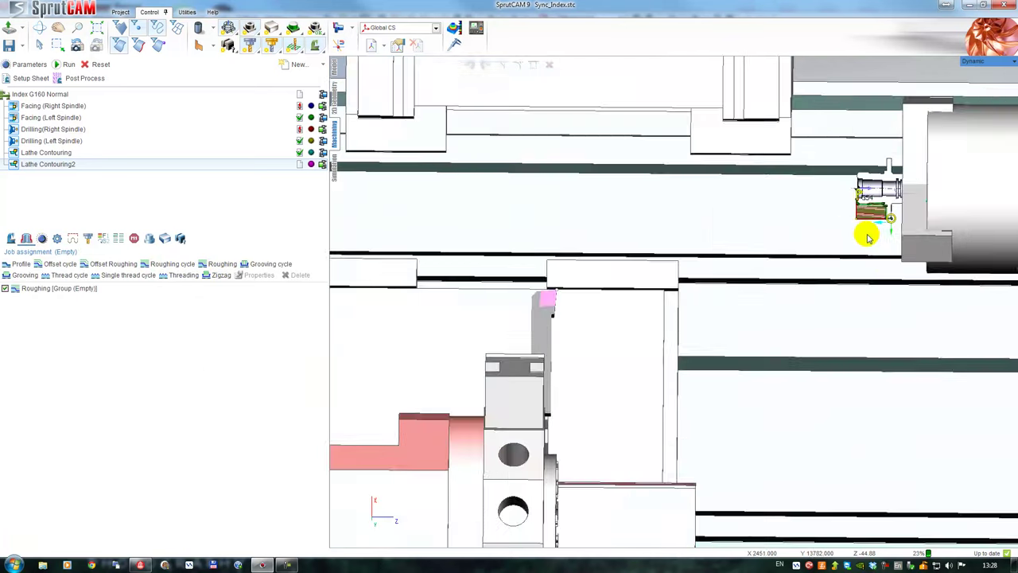
scroll(868, 237, up, 4)
scroll(802, 321, up, 2)
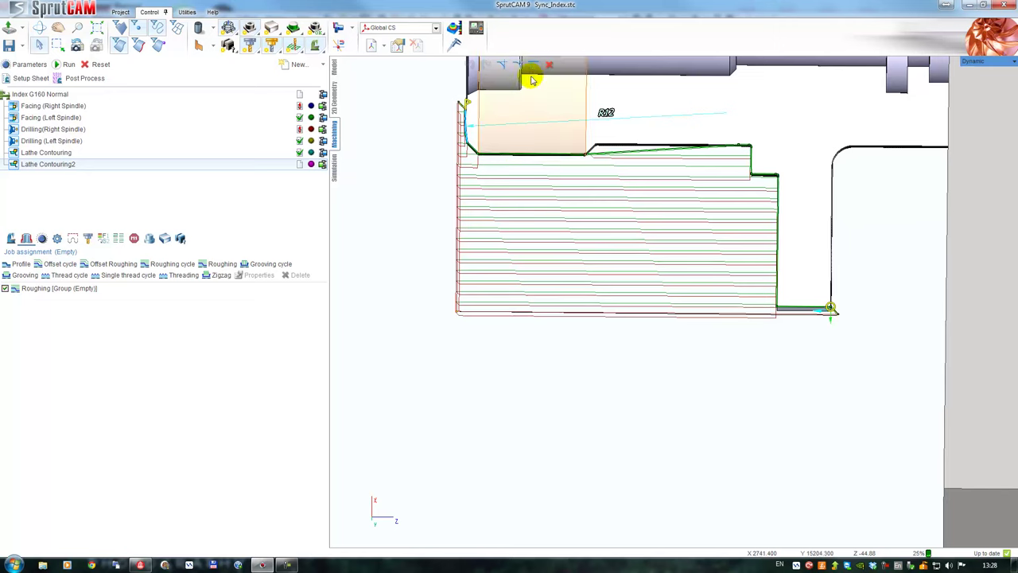
Adjust the roughing contour to start at the front chamfer, bypass the raised section, and leave the flange edge at 90°
click(820, 313)
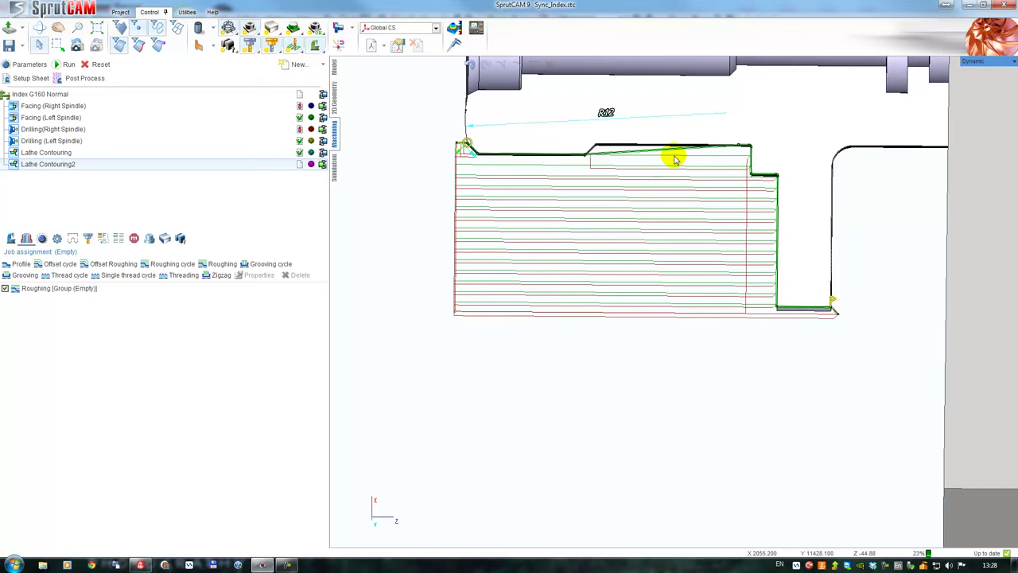
scroll(722, 181, up, 1)
click(749, 142)
click(783, 167)
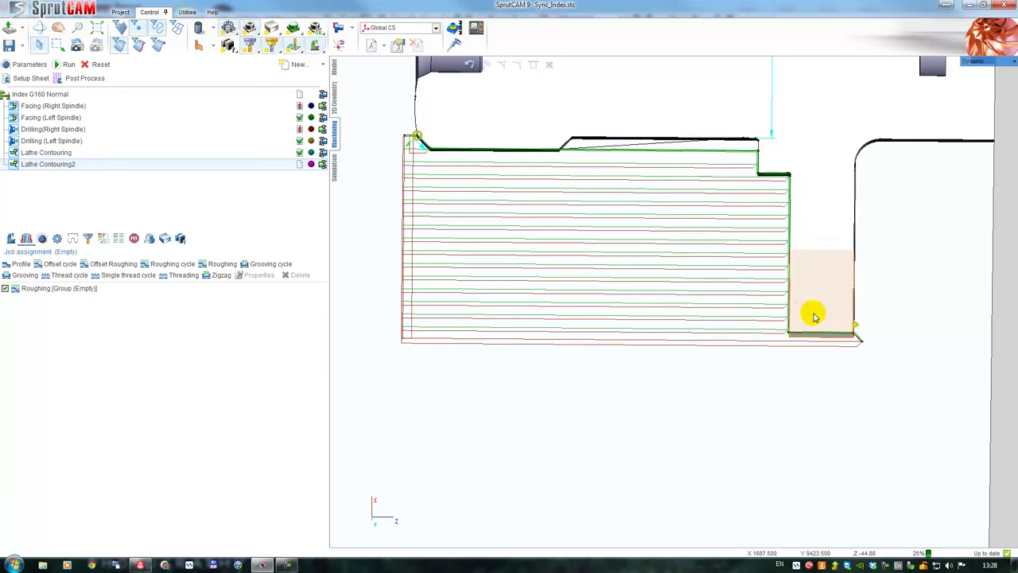
scroll(868, 341, up, 2)
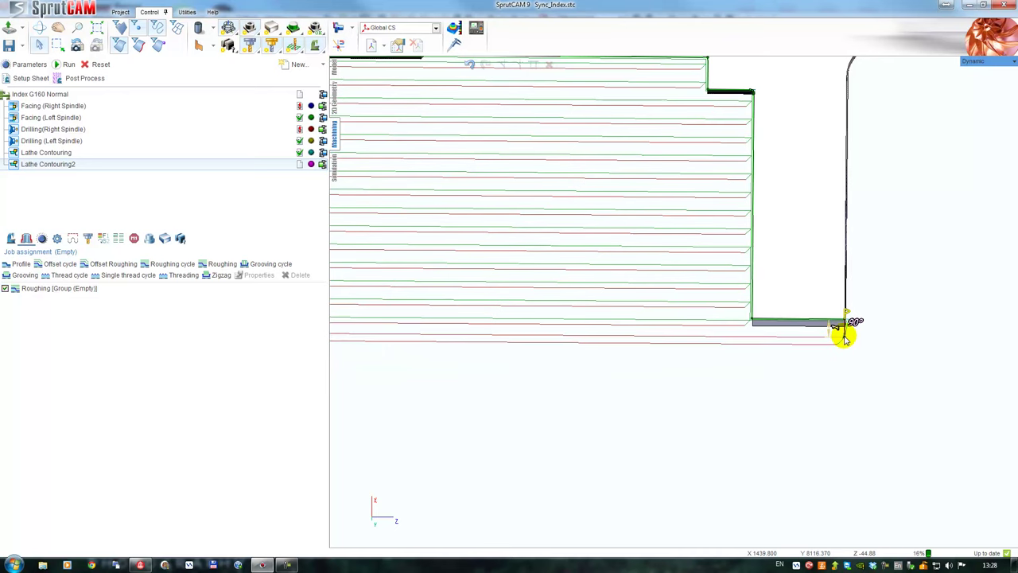
scroll(631, 182, down, 2)
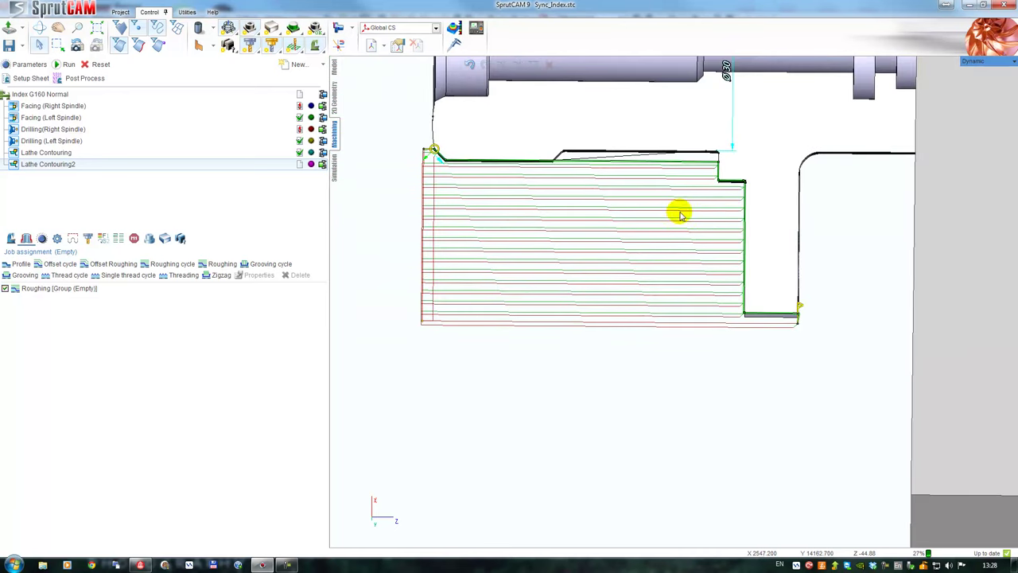
Hide the part model and add a rounding to the shoulder corner of the roughing contour
scroll(751, 183, up, 3)
scroll(802, 179, up, 3)
scroll(785, 173, down, 3)
middle_drag(784, 173, 714, 266)
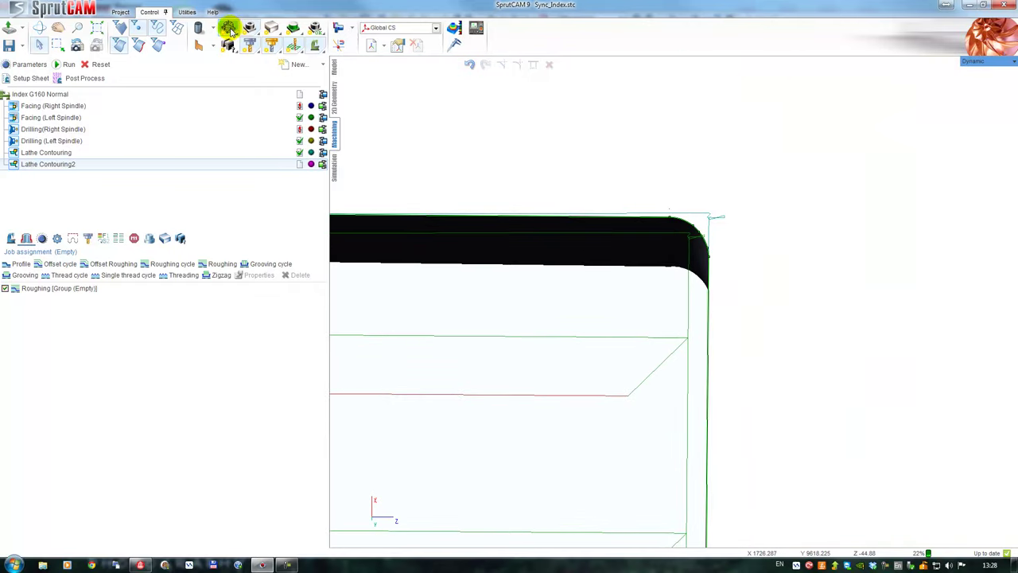
click(229, 30)
click(689, 226)
drag(731, 253, 729, 250)
click(533, 66)
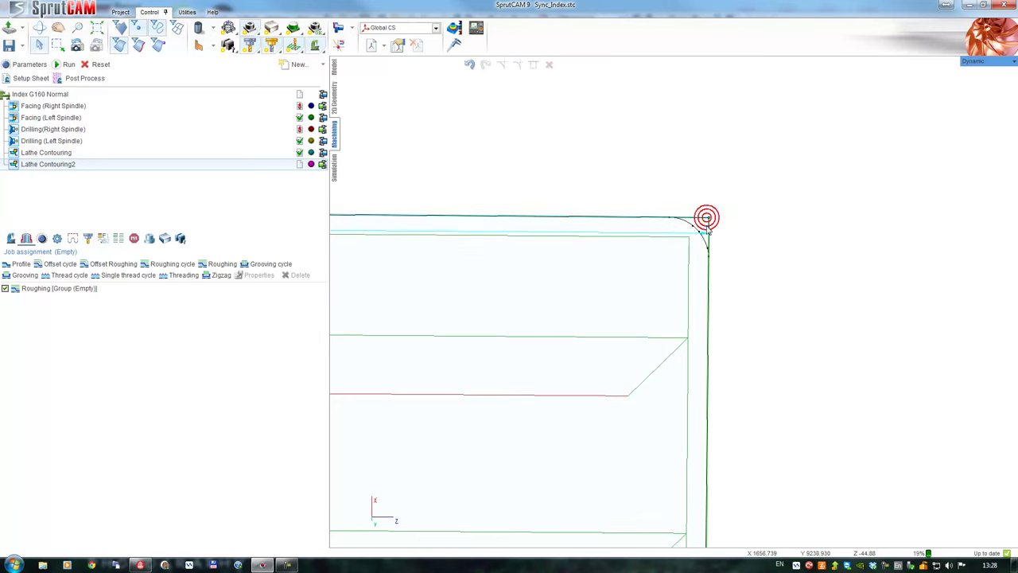
click(732, 246)
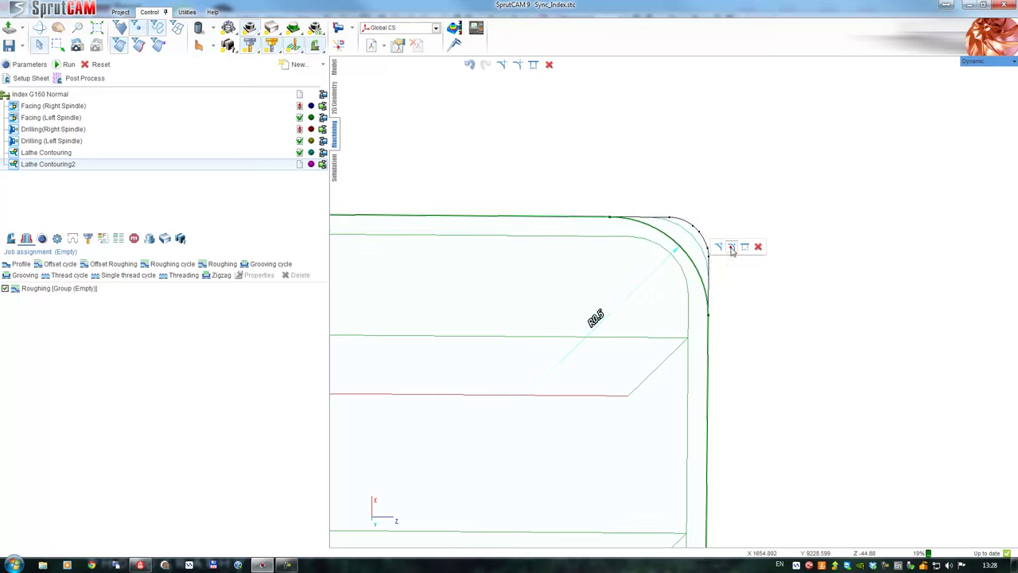
Set the radius of the shoulder corner rounding to 0.2 mm
double_click(594, 321)
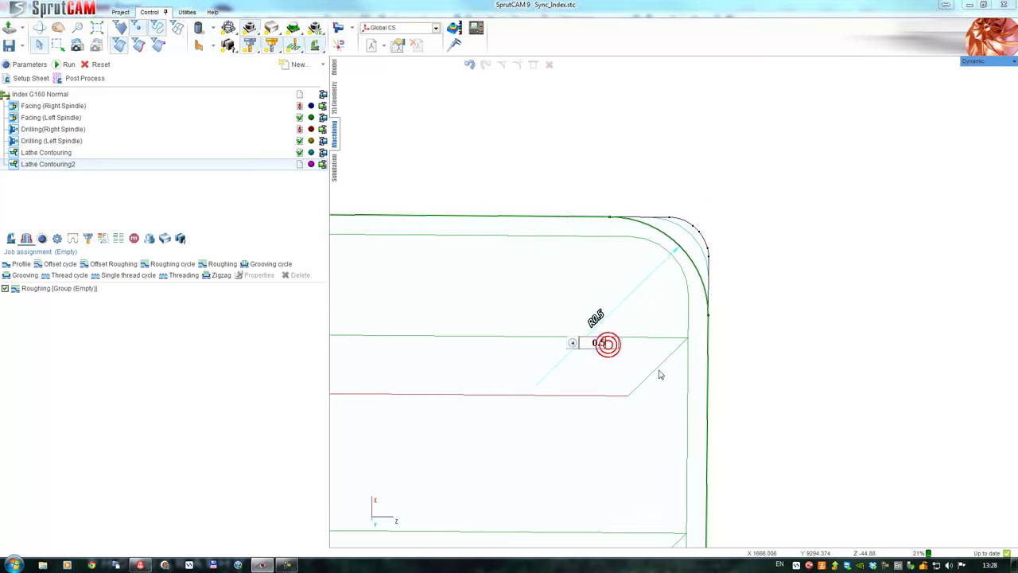
key(BackSpace)
text(2)
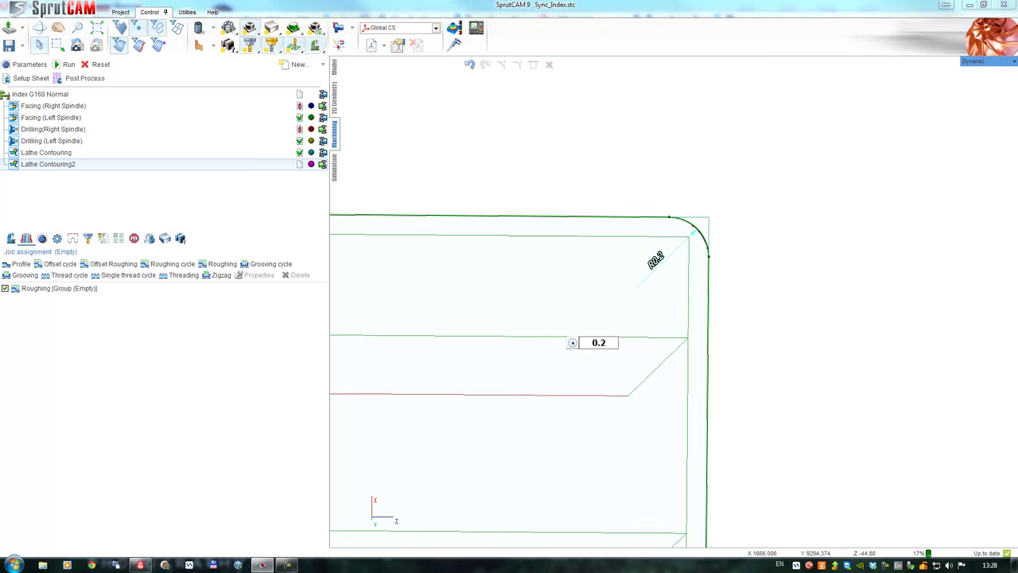
key(Return)
Increase the step of the roughing cycle in its properties to space the axial passes wider apart
scroll(771, 352, down, 6)
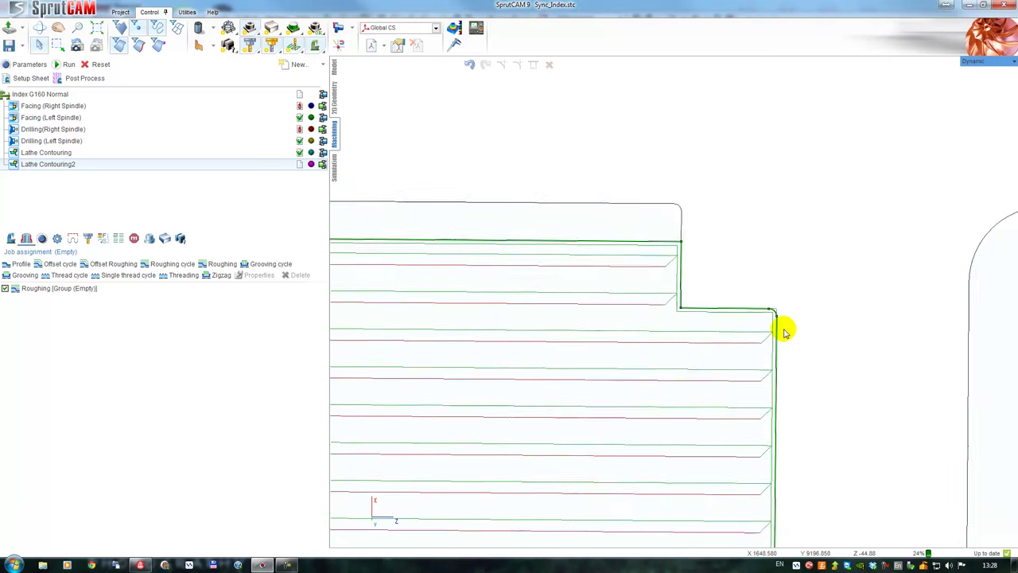
scroll(694, 331, down, 1)
middle_drag(679, 331, 740, 270)
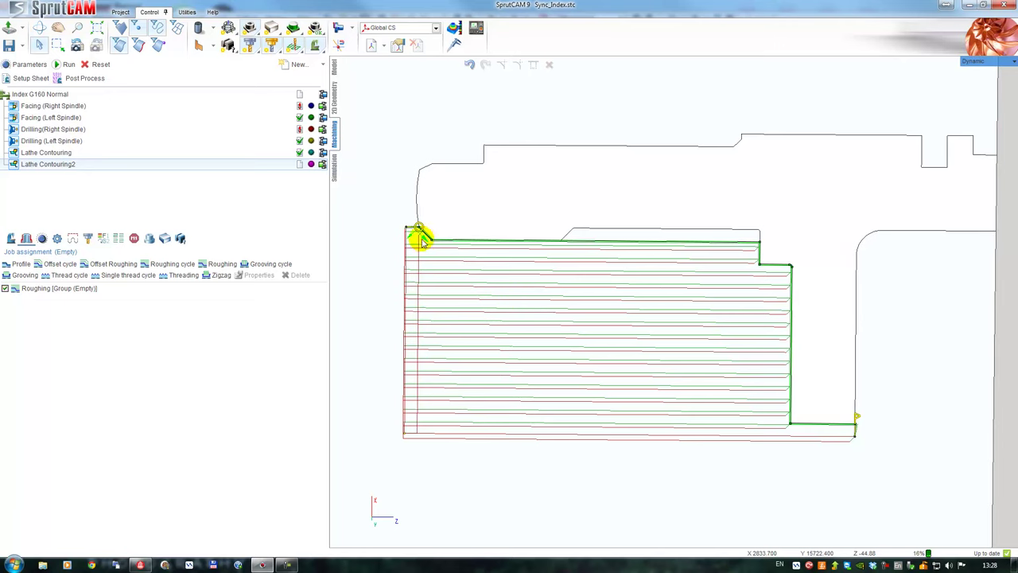
middle_drag(423, 237, 423, 256)
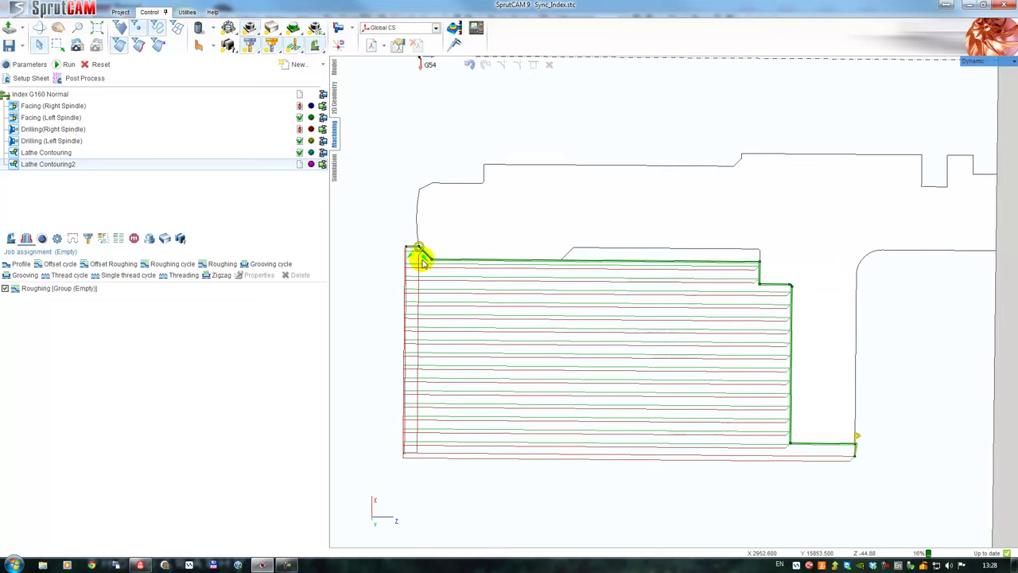
right_click(421, 256)
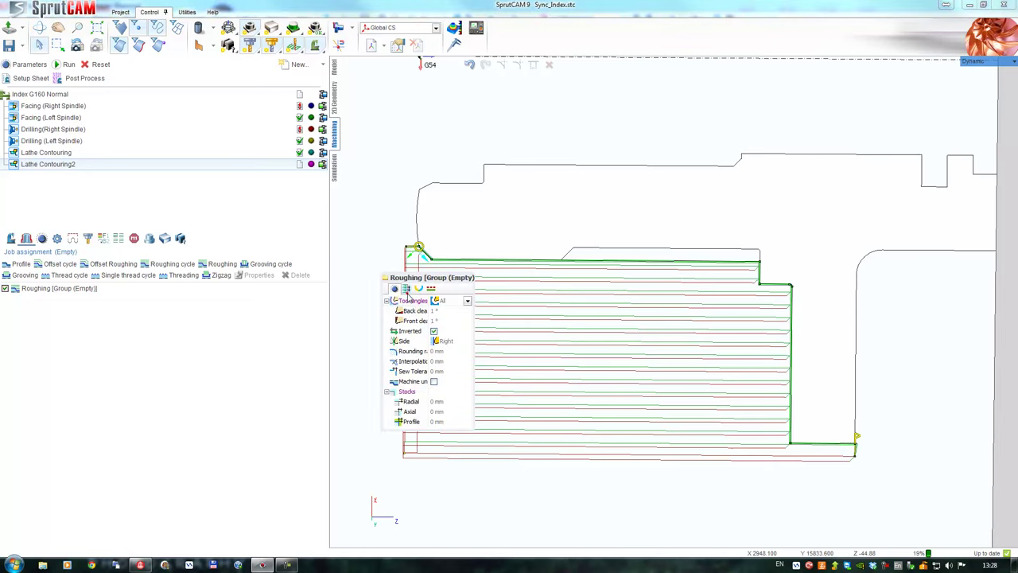
click(406, 289)
click(446, 320)
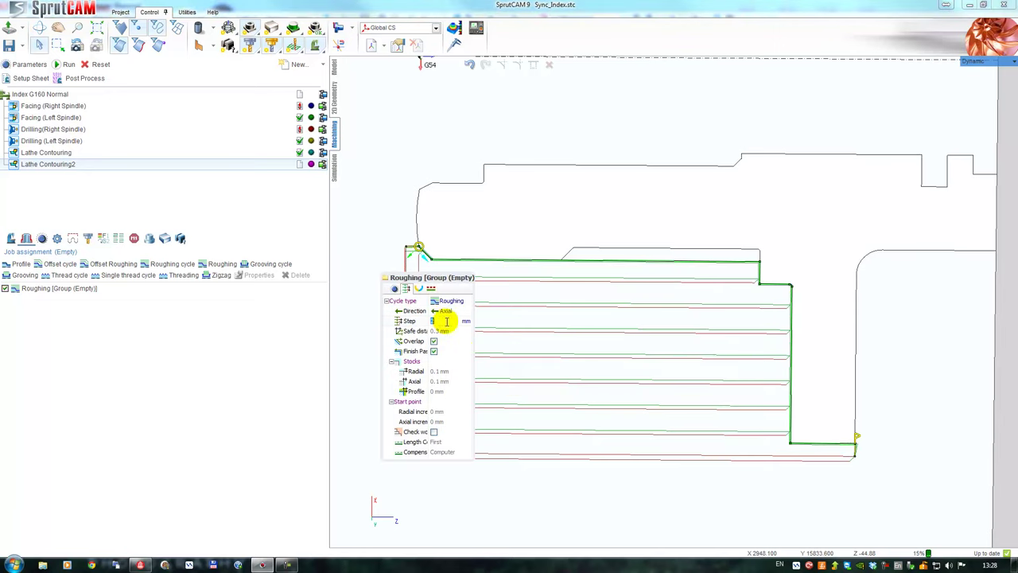
click(366, 321)
Calculate the toolpath of Lathe Contouring2 and check the lower turret's position at the right spindle
scroll(475, 295, up, 3)
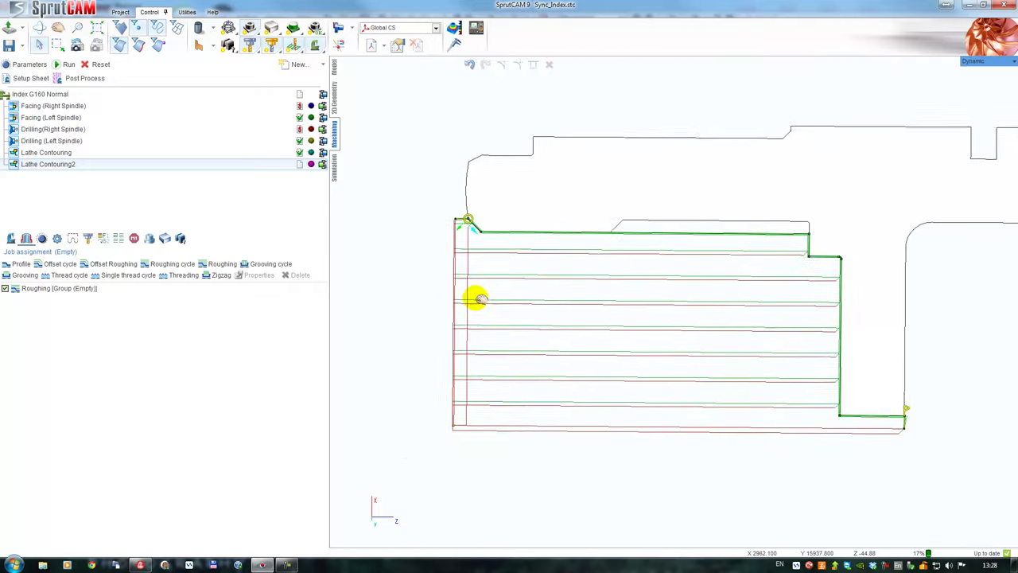
scroll(477, 295, down, 3)
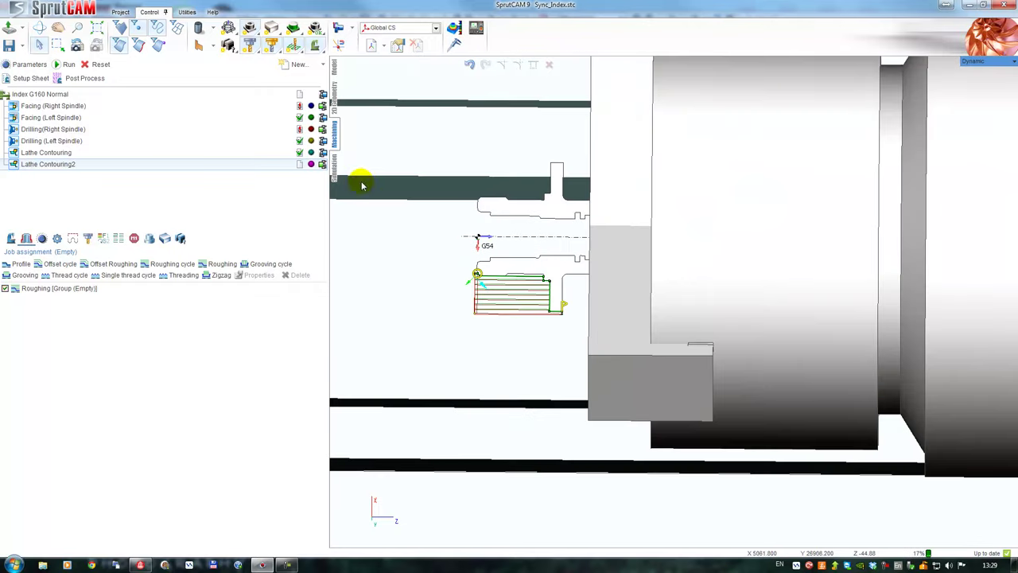
click(68, 65)
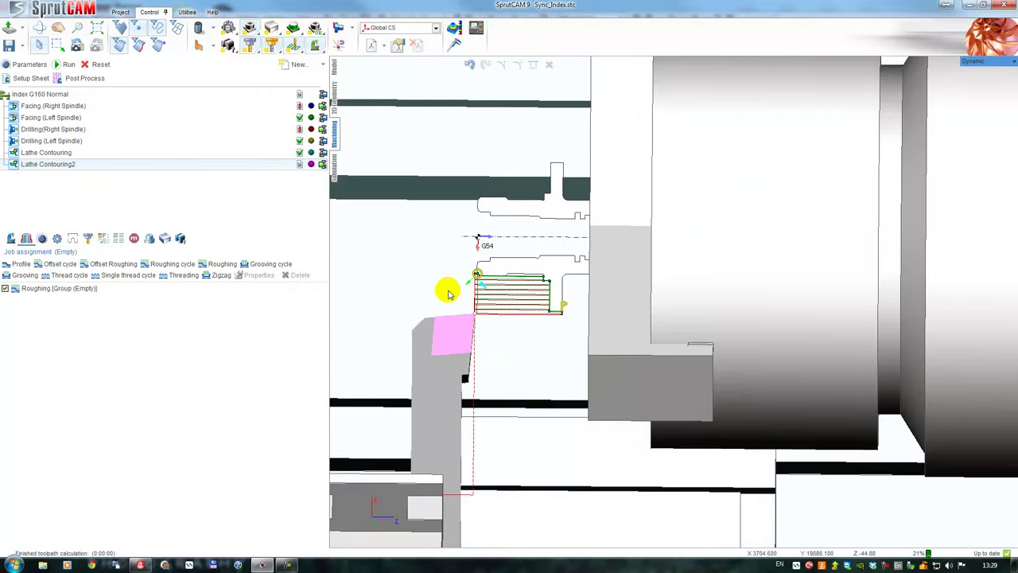
scroll(448, 293, down, 5)
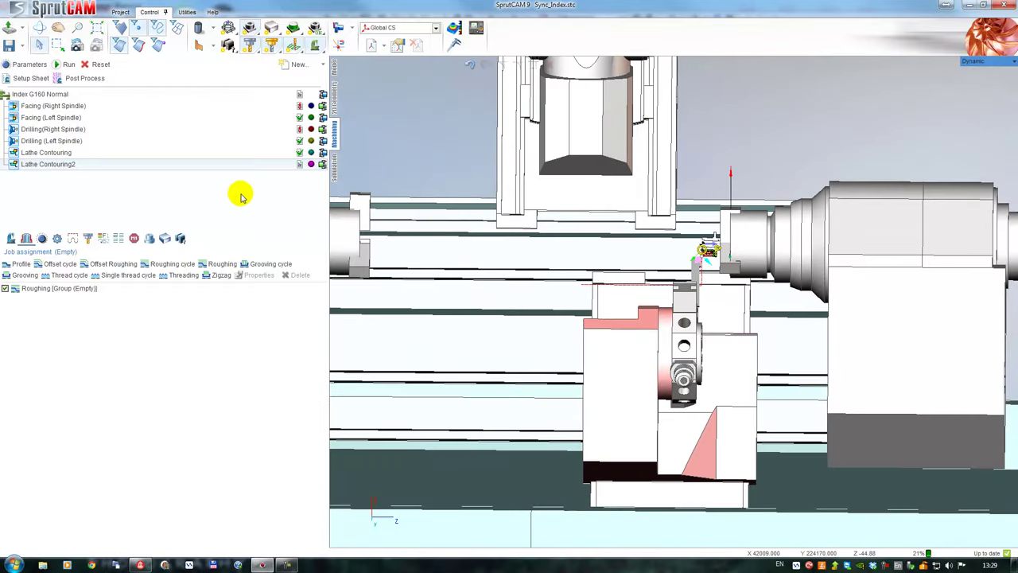
middle_drag(477, 259, 593, 284)
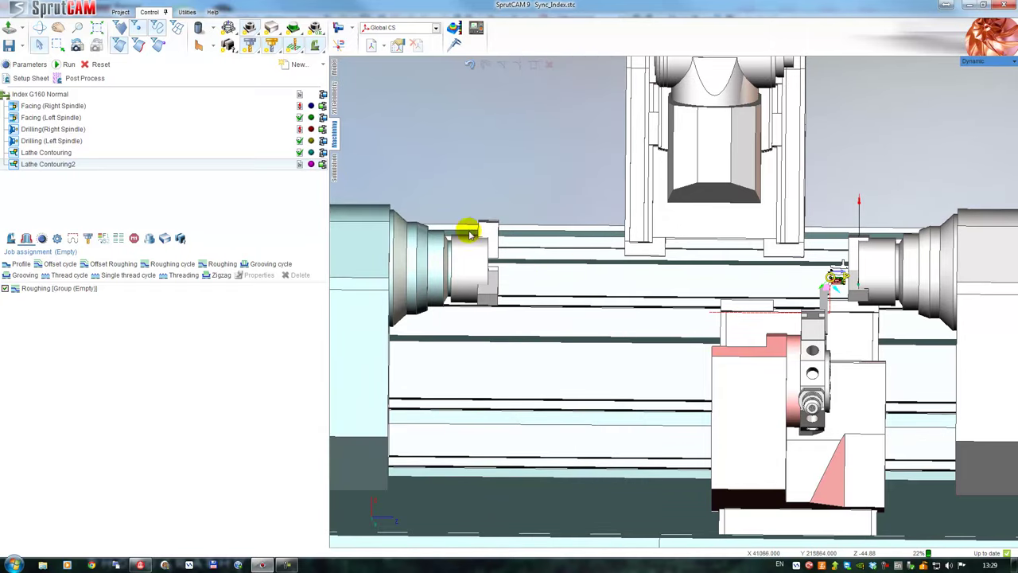
Add a 2D contouring finishing operation after Lathe Contouring2
click(323, 65)
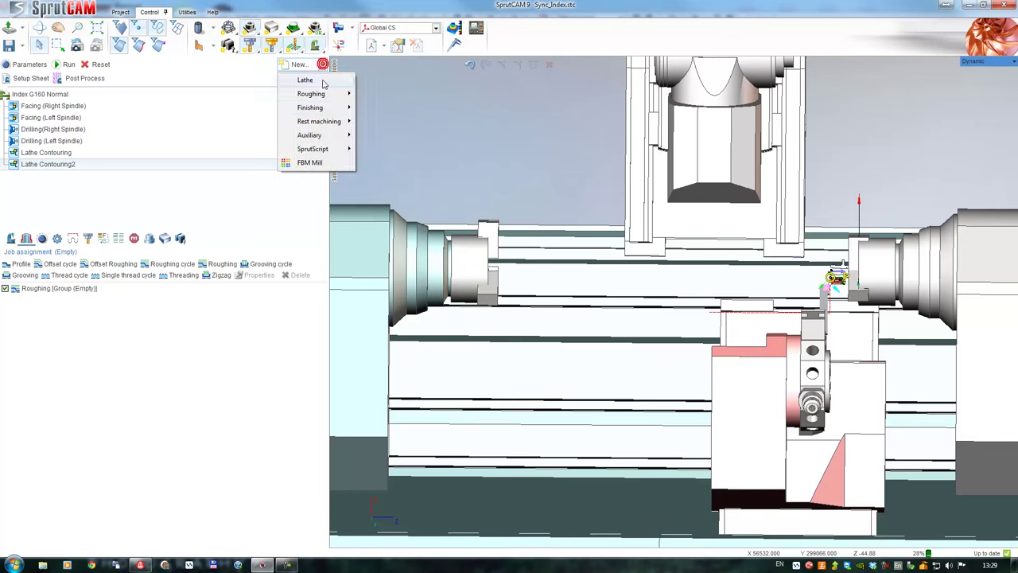
click(318, 108)
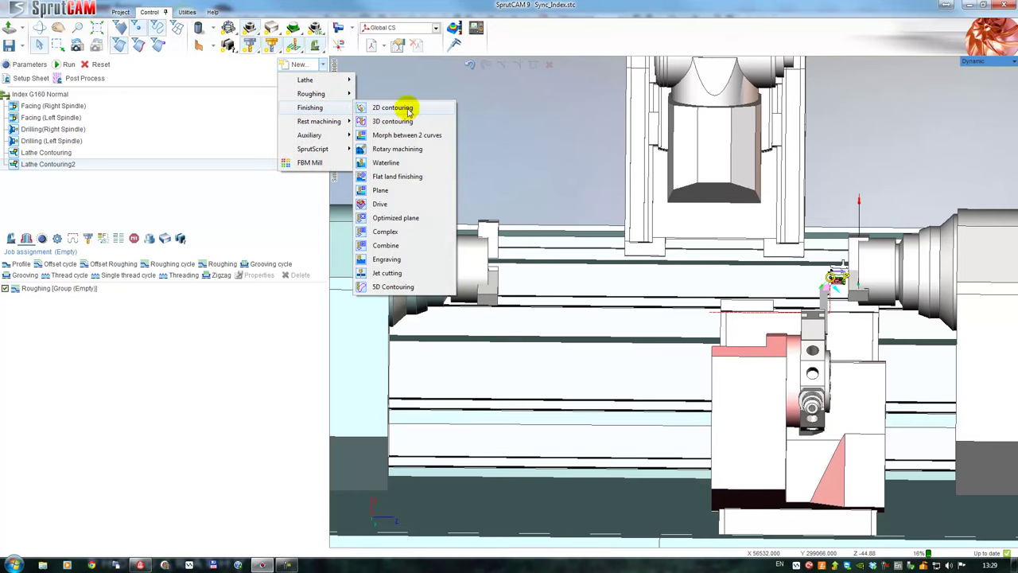
click(408, 111)
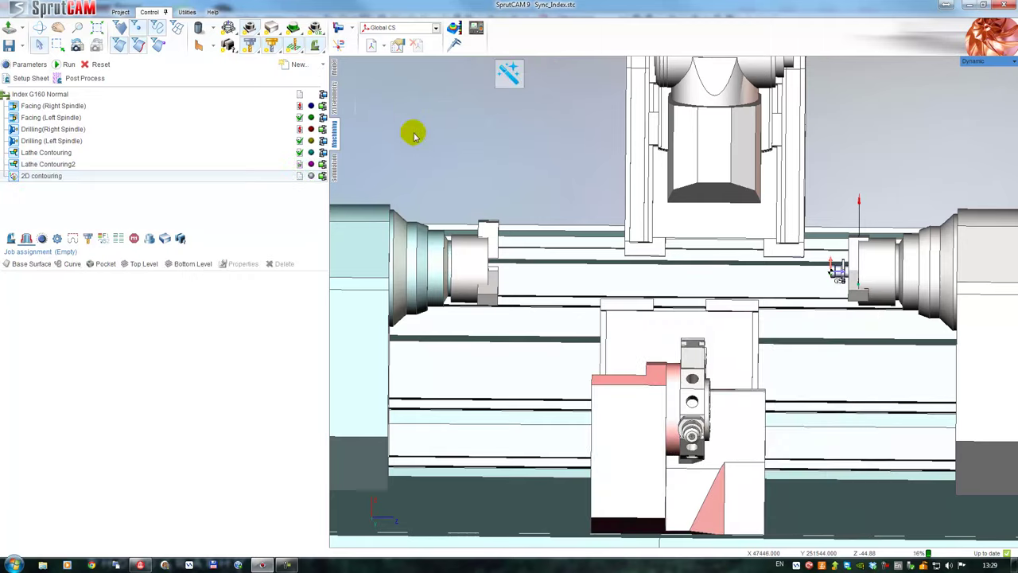
Copy the parameters of the Drilling (Left Spindle) operation to the 2D contouring operation
right_click(54, 176)
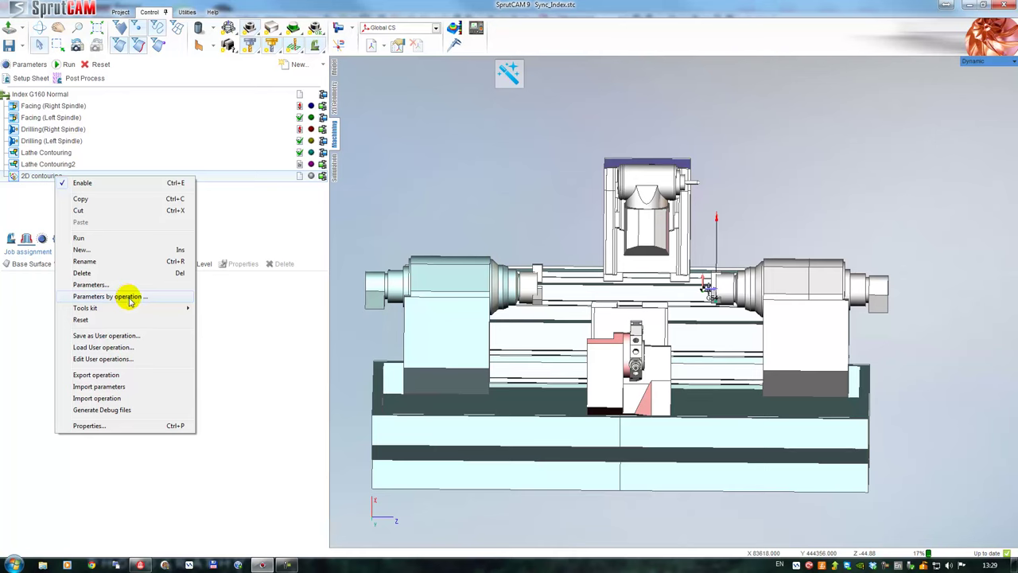
click(129, 297)
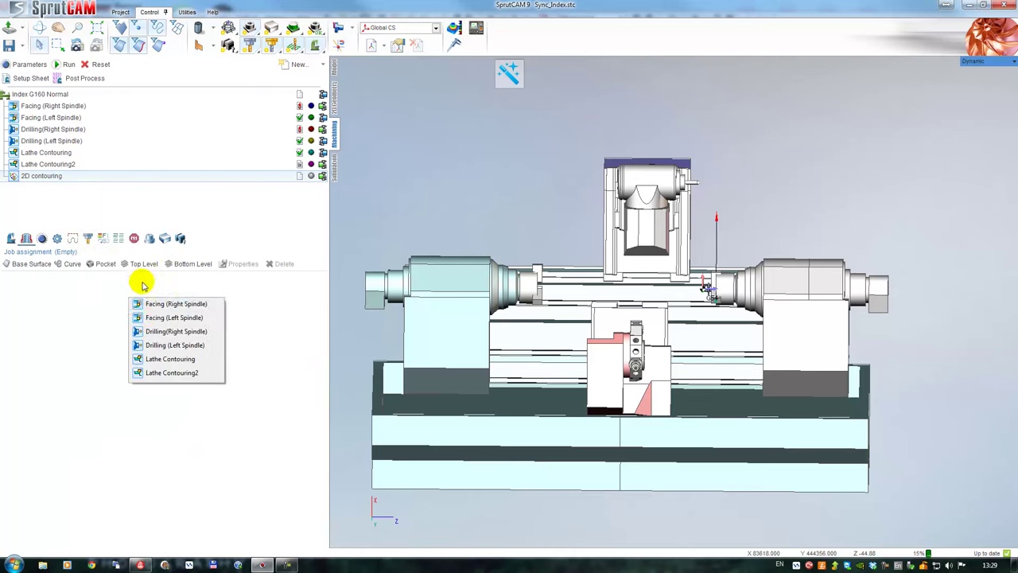
click(169, 346)
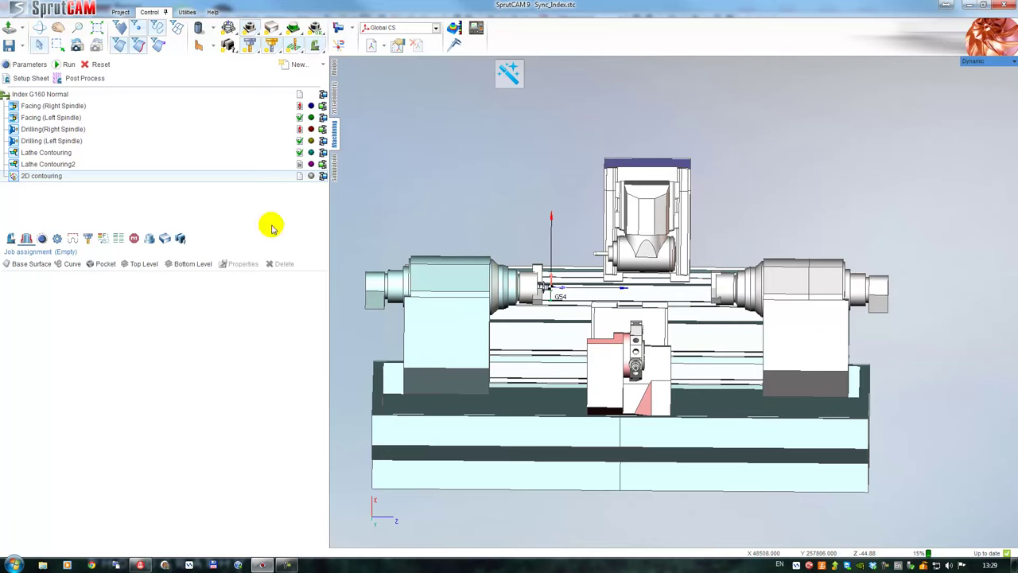
Assign a 392.140CG-40 20 holder to the 20mm EndMill of the 2D contouring operation
scroll(607, 302, up, 3)
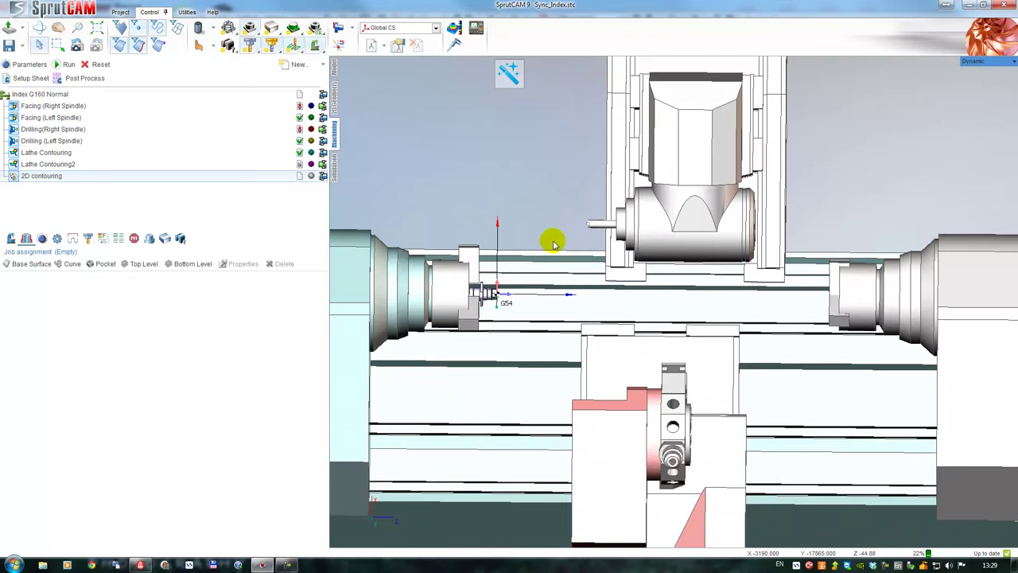
click(30, 63)
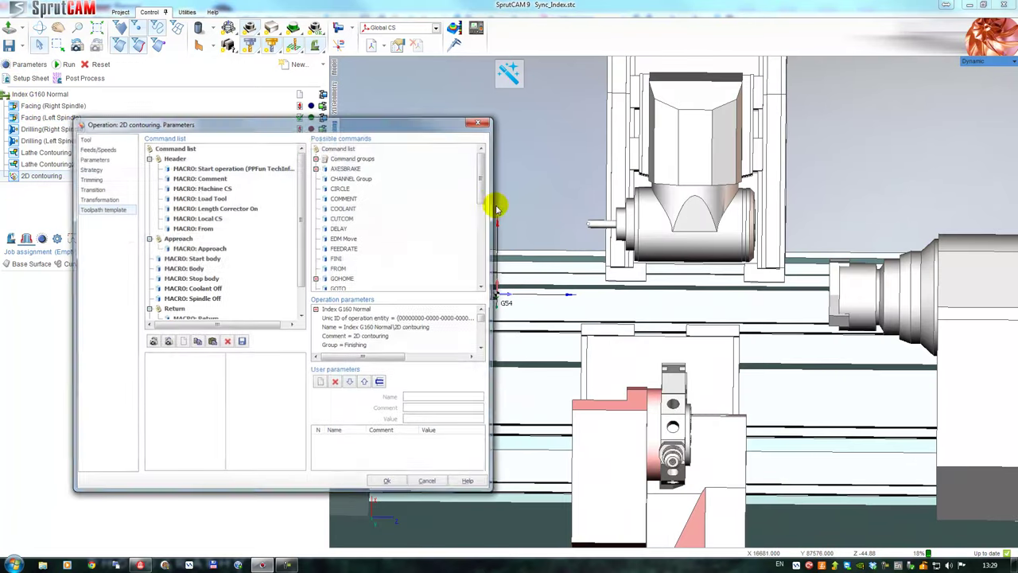
click(86, 139)
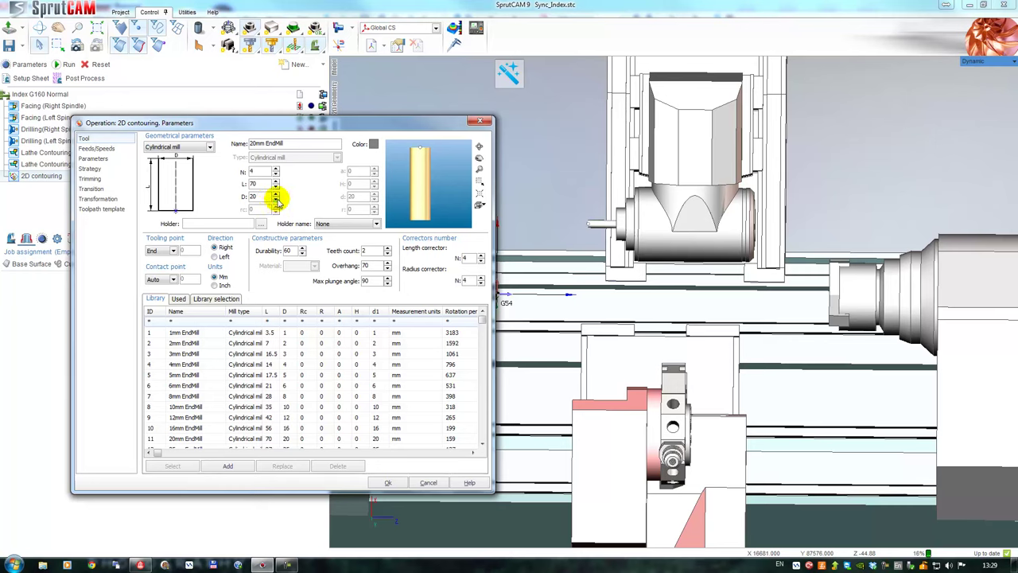
click(377, 224)
click(337, 250)
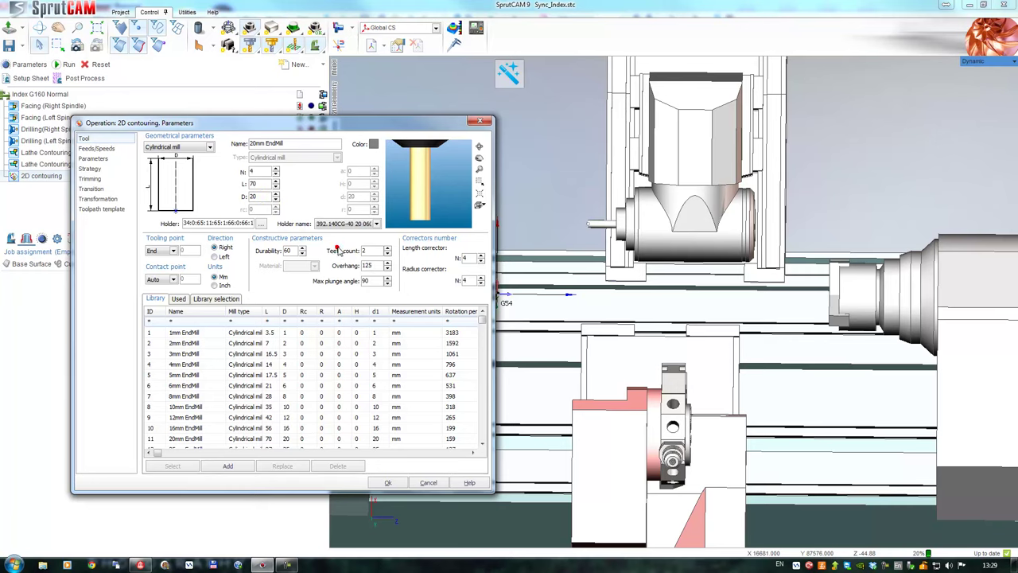
click(392, 483)
Hide the machine model to expose the hexagonal end of the part in the left chuck
right_drag(527, 295, 603, 287)
scroll(579, 300, up, 5)
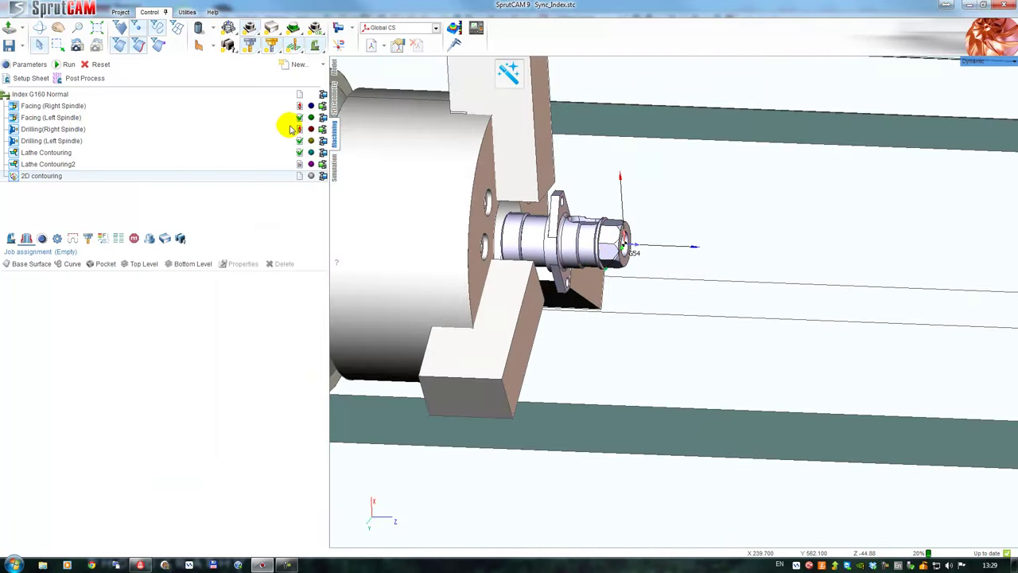
click(316, 47)
middle_drag(567, 292, 530, 326)
scroll(555, 310, up, 5)
right_drag(556, 277, 552, 278)
scroll(577, 237, up, 5)
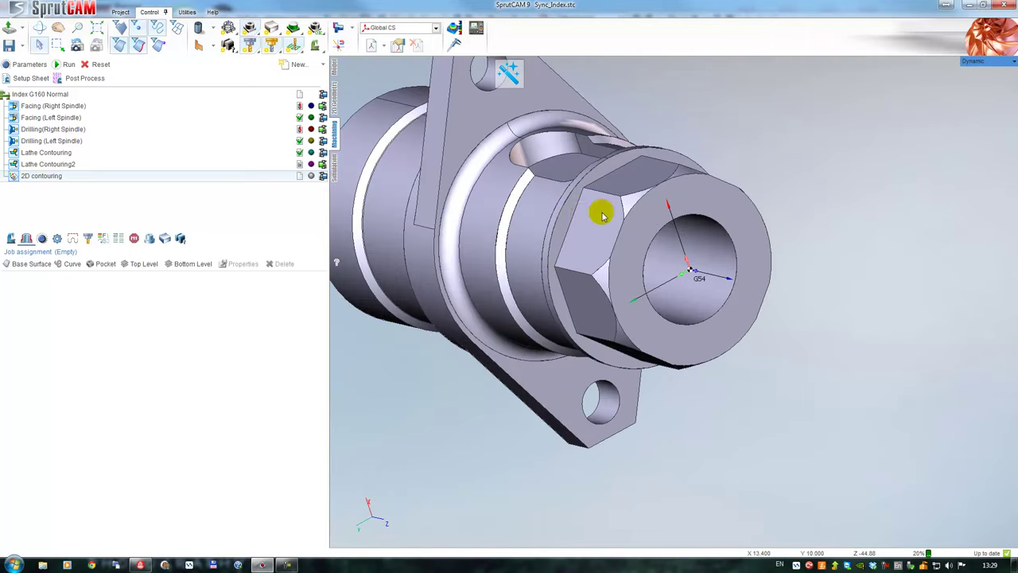
click(249, 28)
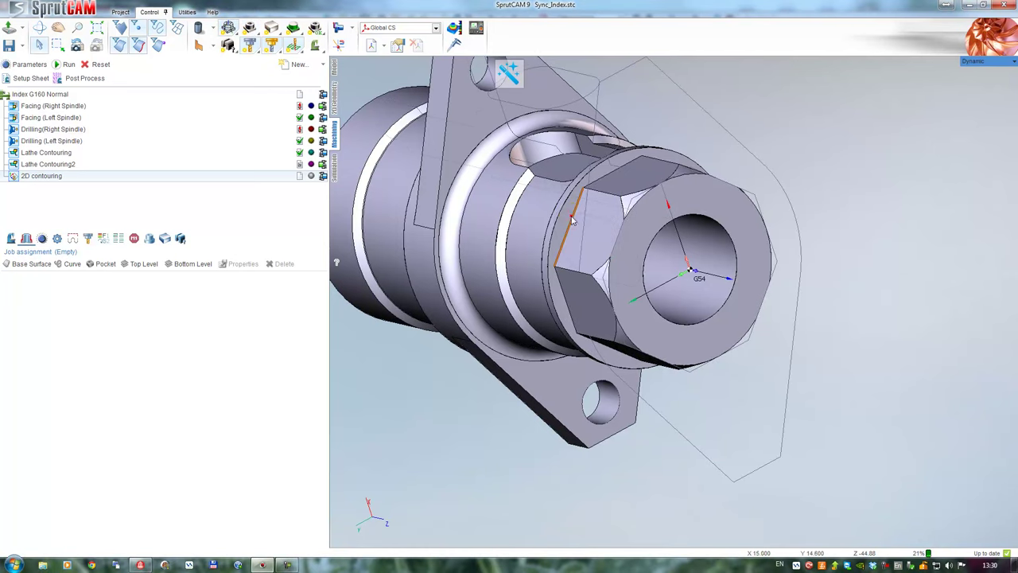
Select the edges around the base of the hexagon and add them as a curve to the job assignment
click(602, 183)
middle_drag(605, 392, 595, 358)
scroll(614, 306, up, 3)
right_drag(725, 263, 693, 264)
scroll(693, 243, up, 3)
mouse_move(693, 249)
mouse_down()
mouse_move(719, 282)
mouse_move(568, 297)
mouse_move(671, 227)
mouse_move(773, 262)
mouse_move(742, 193)
mouse_up()
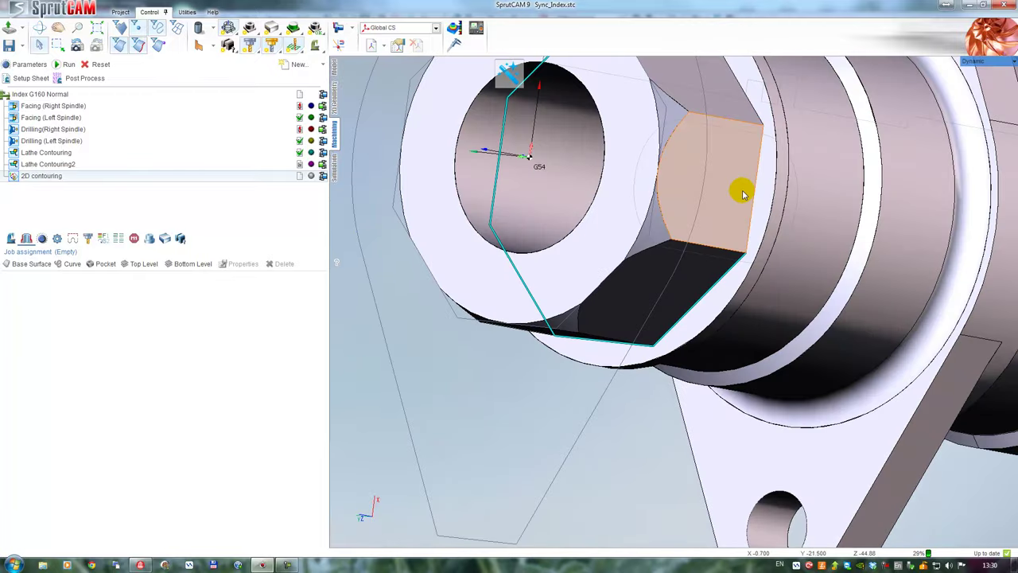
click(750, 98)
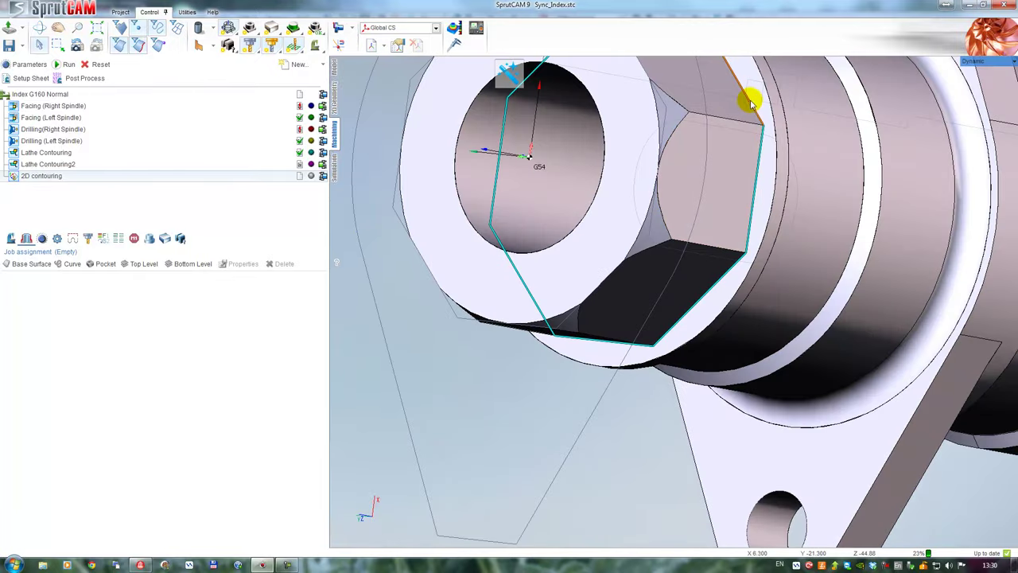
scroll(749, 184, down, 4)
middle_drag(736, 186, 771, 330)
click(69, 263)
Define the flat ring face behind the hexagon as the bottom level of the 2D contouring job
mouse_move(424, 314)
mouse_down()
mouse_move(459, 302)
mouse_move(438, 295)
mouse_move(470, 291)
mouse_move(529, 255)
mouse_up()
click(601, 225)
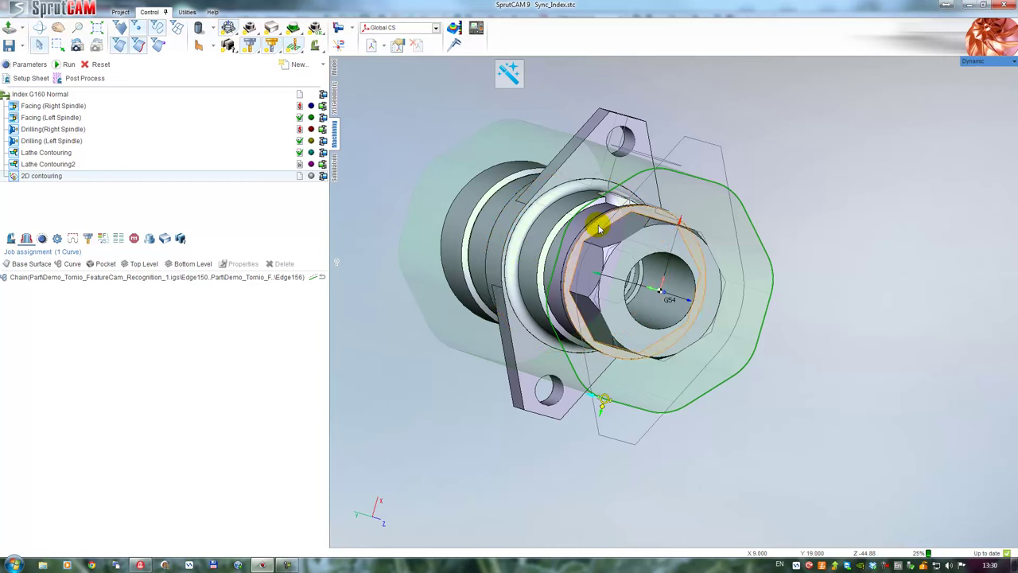
click(191, 264)
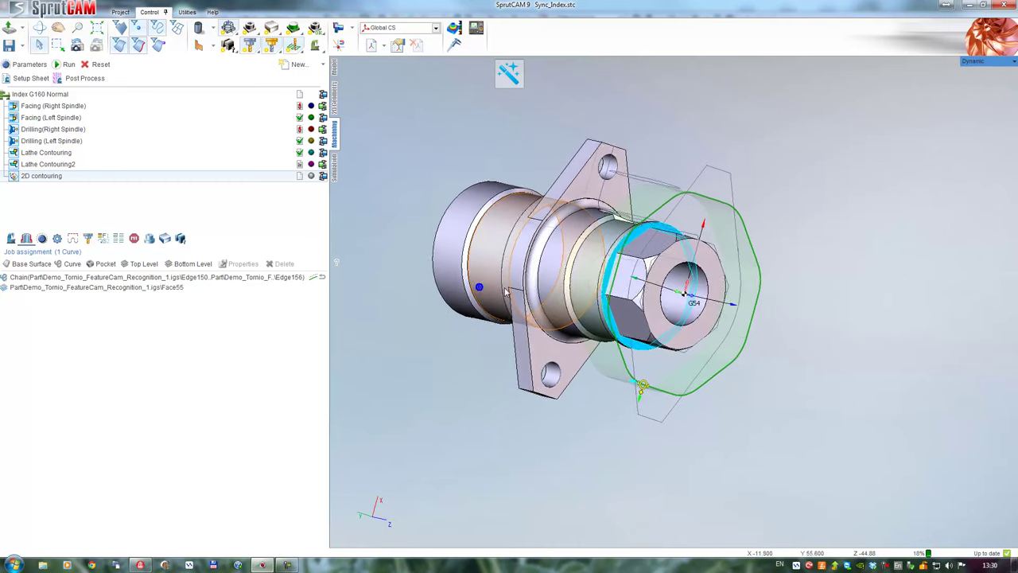
Set the 2D contouring depth of cut by count, with 1 pass down to the bottom level
click(42, 238)
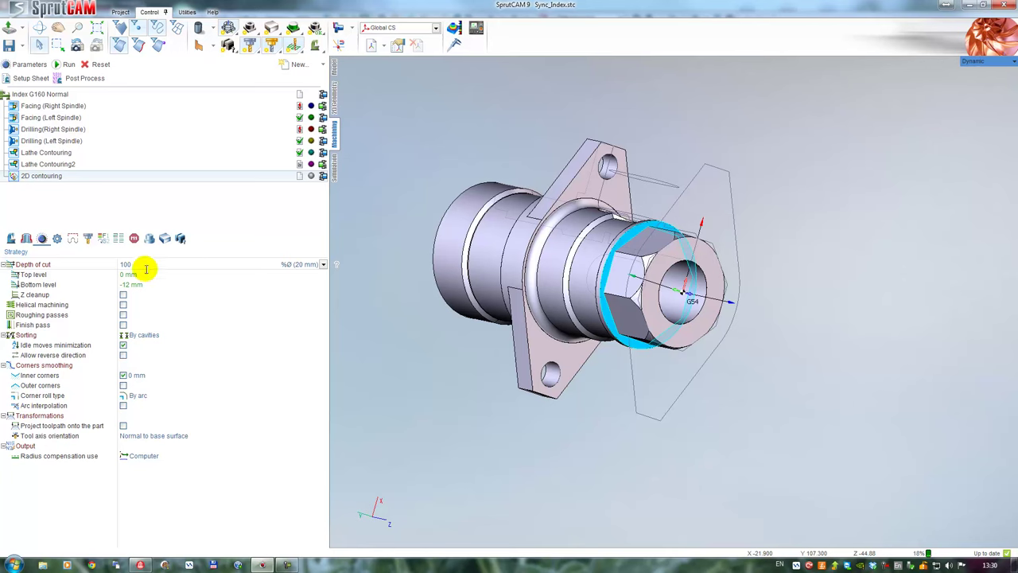
click(252, 265)
click(147, 285)
scroll(643, 302, up, 5)
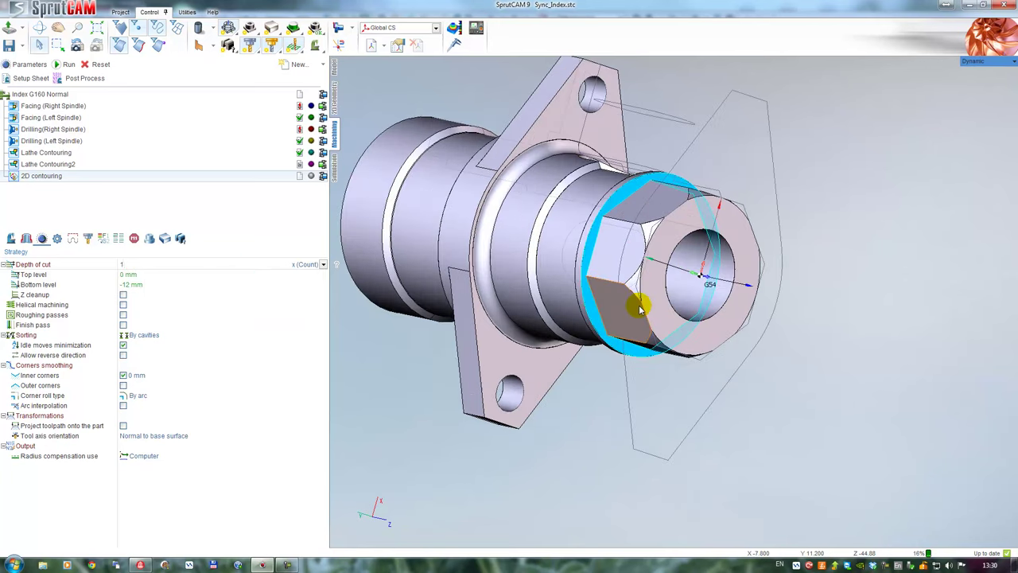
middle_drag(643, 296, 619, 299)
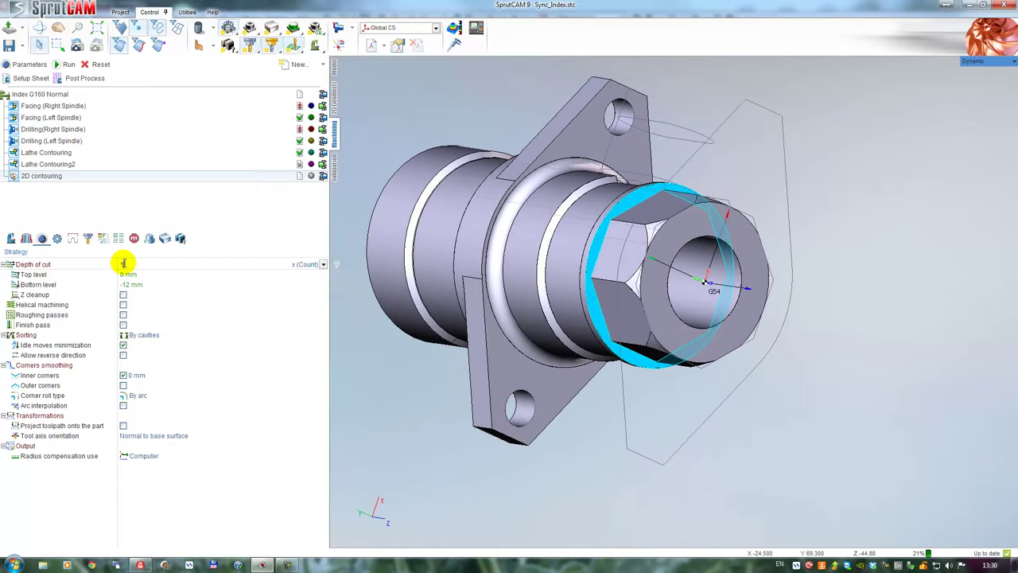
Give the hexagon contour a 90° arc approach and return with radius 5 at its start point
click(27, 238)
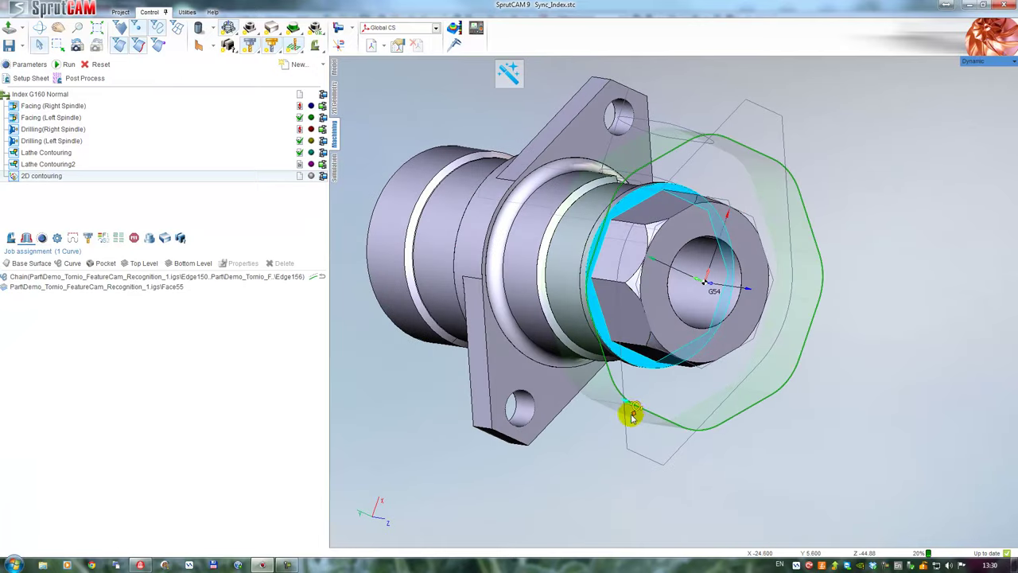
drag(633, 408, 654, 443)
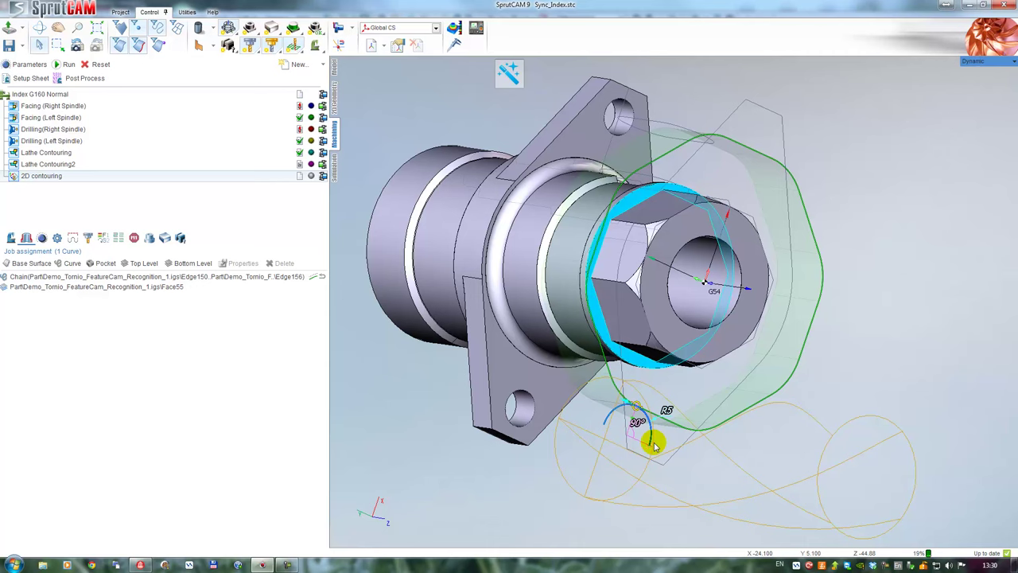
drag(637, 406, 655, 410)
Calculate the toolpath of the 2D contouring operation and show the machine model again
scroll(452, 404, down, 4)
middle_drag(442, 374, 535, 320)
scroll(597, 342, down, 2)
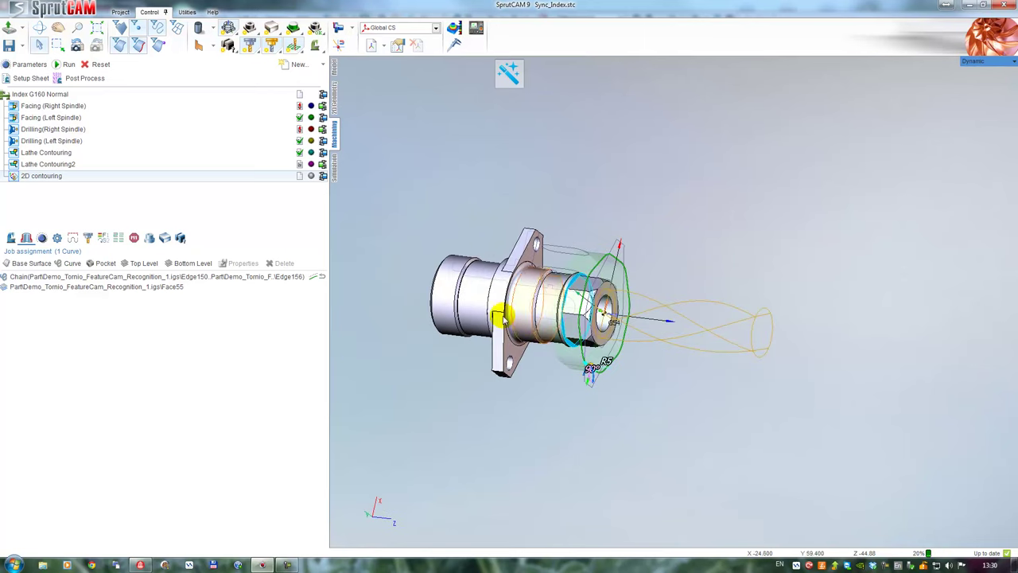
click(66, 66)
middle_drag(524, 287, 501, 304)
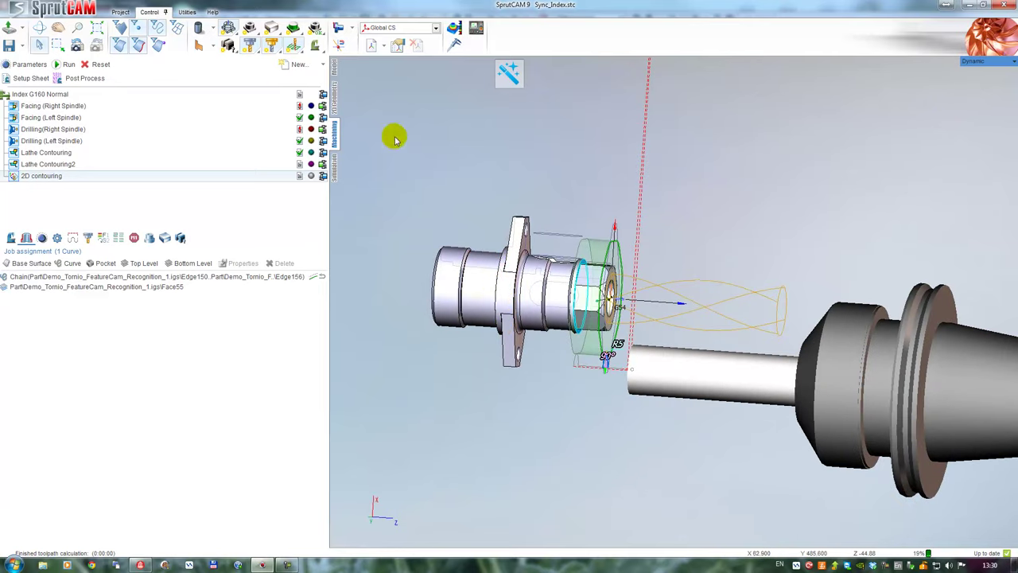
click(316, 46)
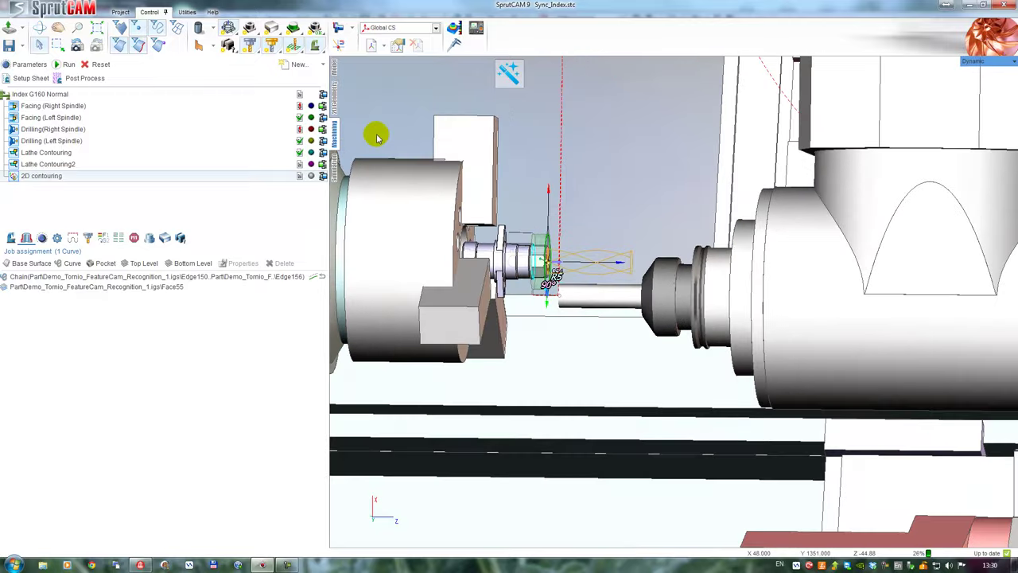
scroll(514, 263, down, 4)
middle_drag(514, 263, 475, 270)
Open the simulation and compare the command lists of 2D contouring and Lathe Contouring in the two channels
click(335, 169)
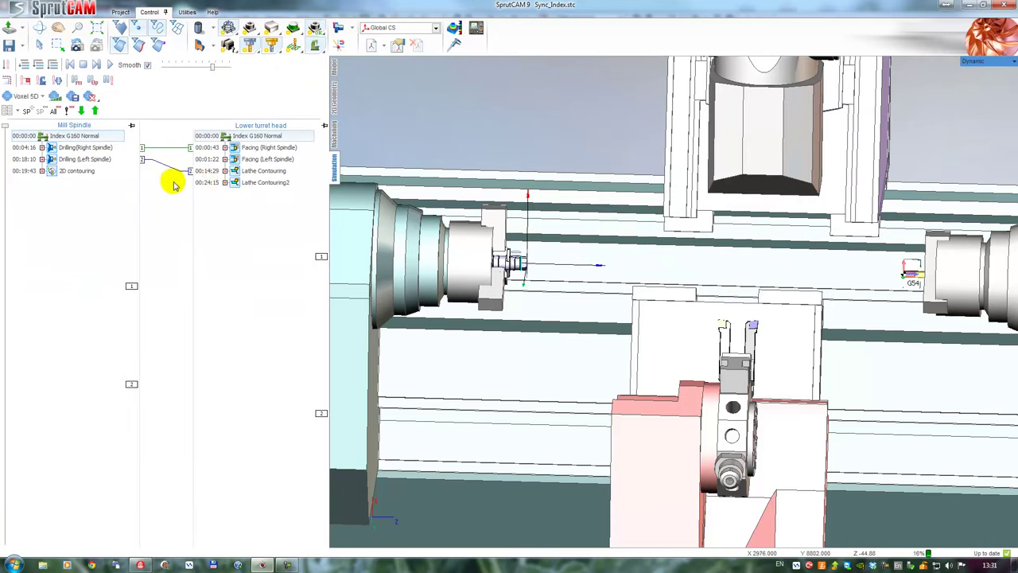
click(43, 171)
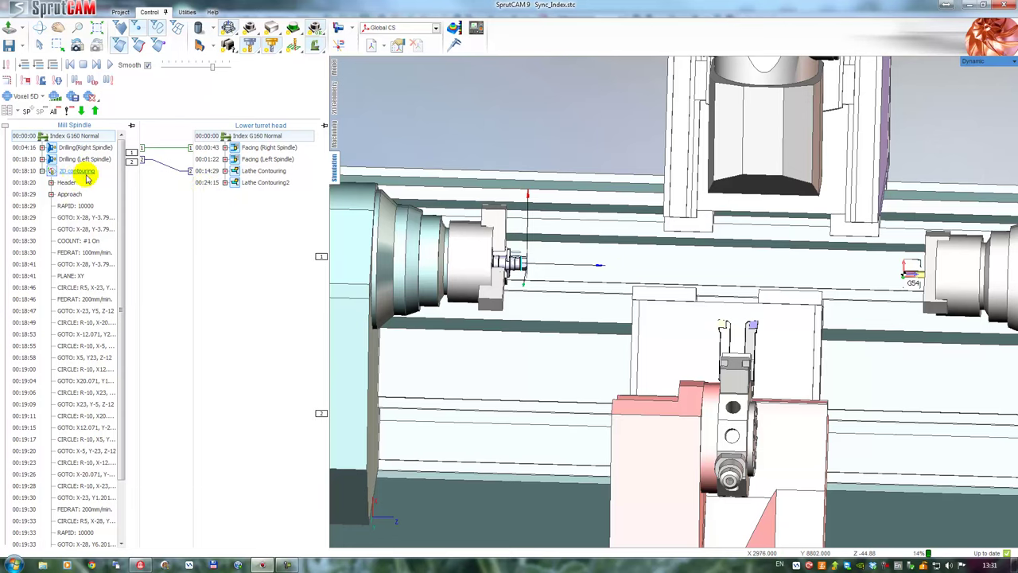
click(225, 172)
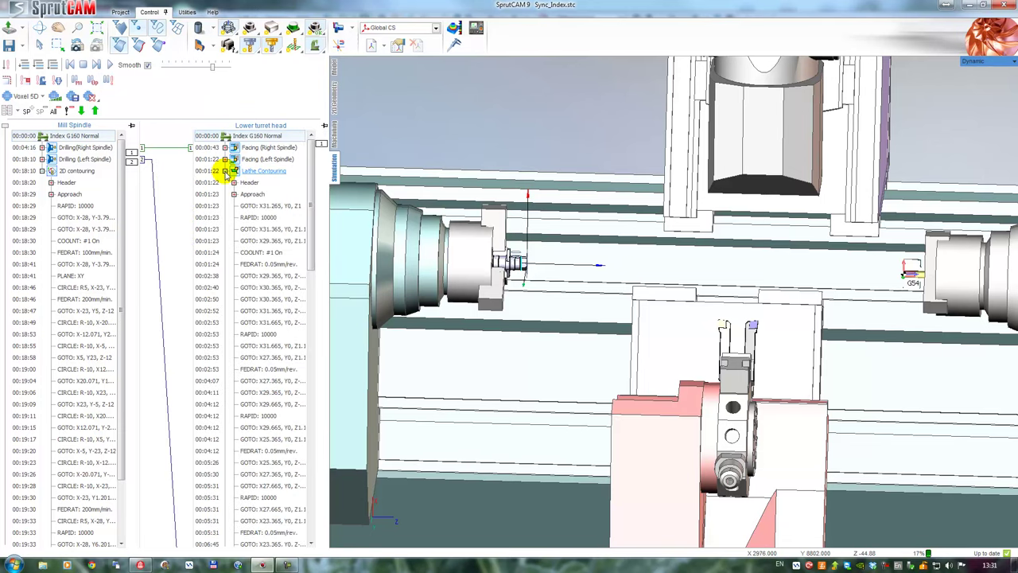
click(226, 171)
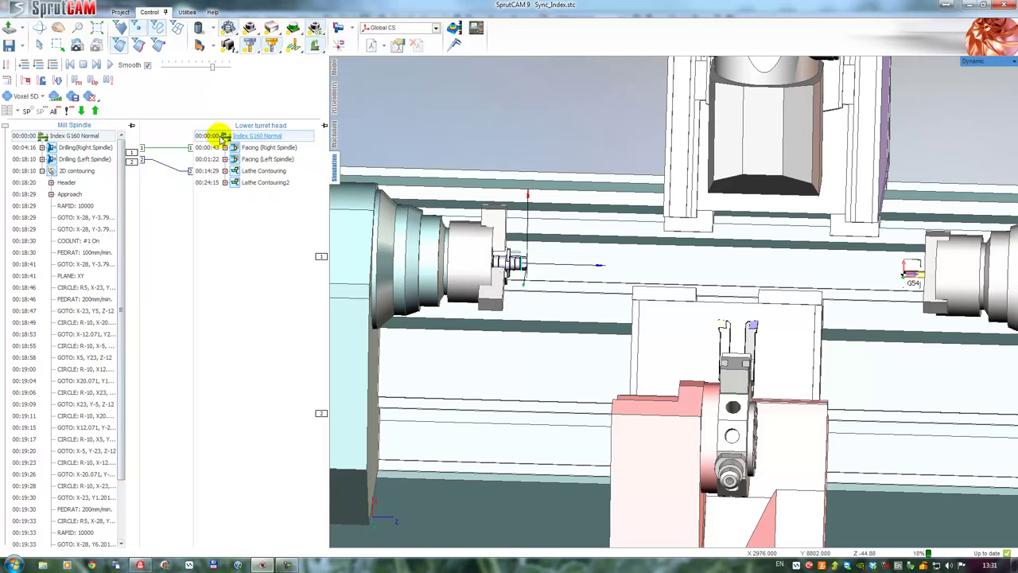
Lower the simulation's movement speed, reset the simulated workpiece and load the right workpiece holder
middle_drag(582, 302, 528, 297)
scroll(514, 299, down, 3)
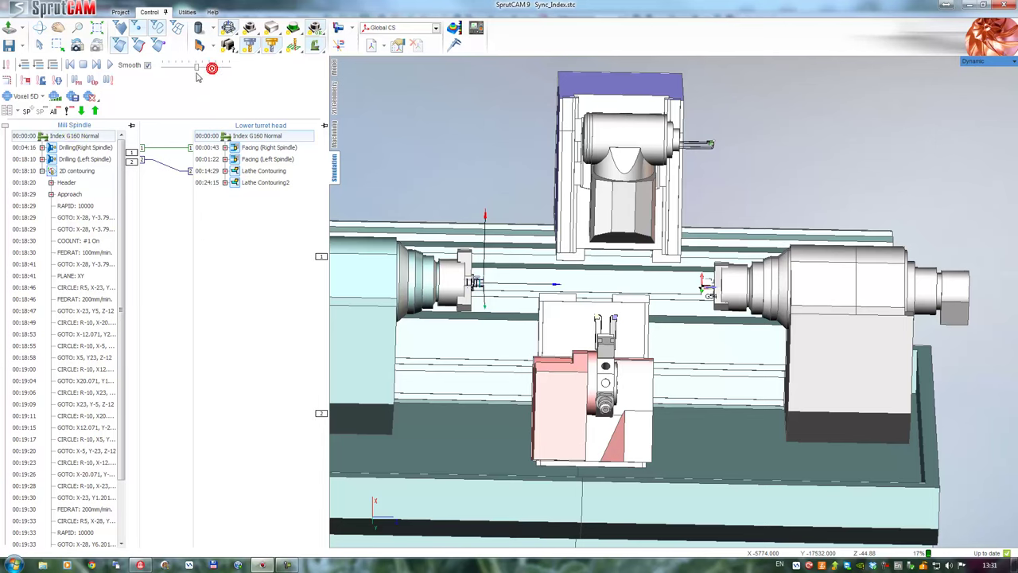
click(90, 97)
click(100, 106)
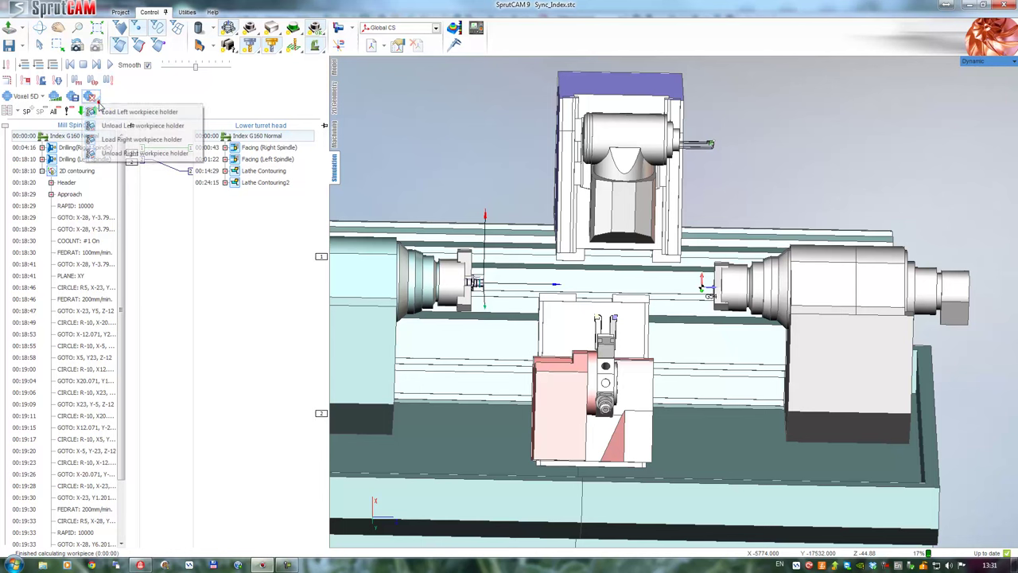
click(120, 140)
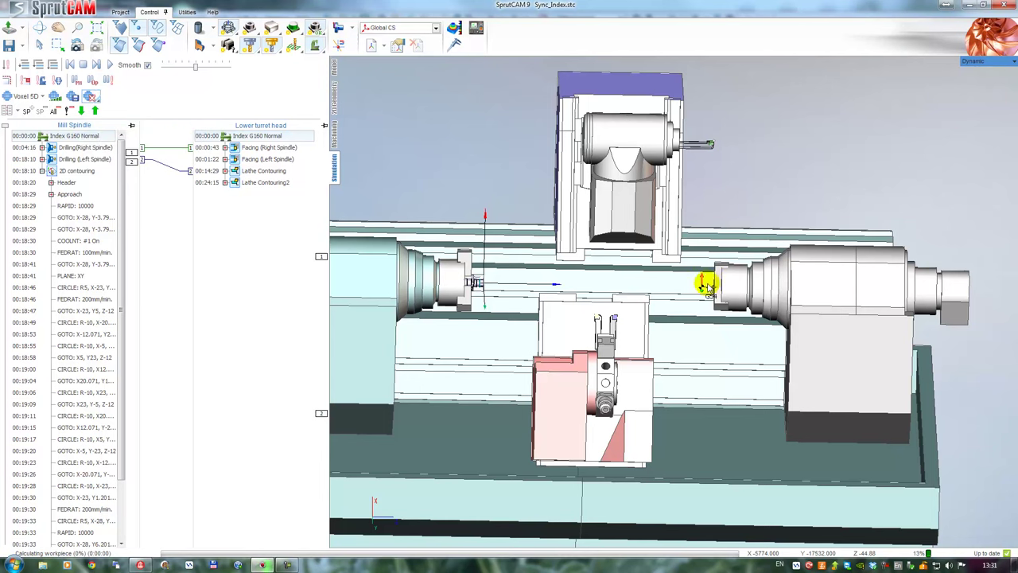
scroll(711, 288, up, 5)
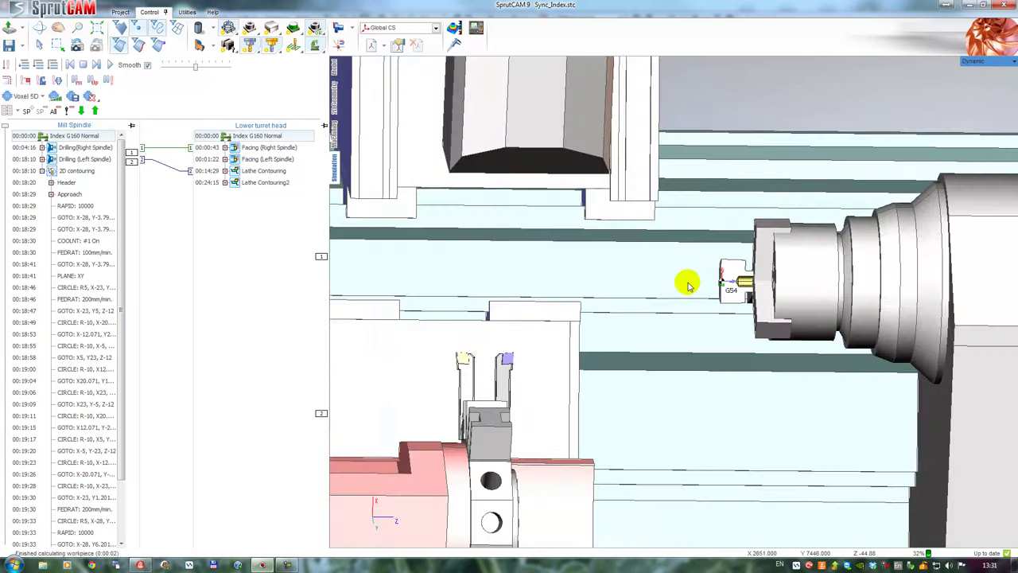
scroll(802, 284, down, 3)
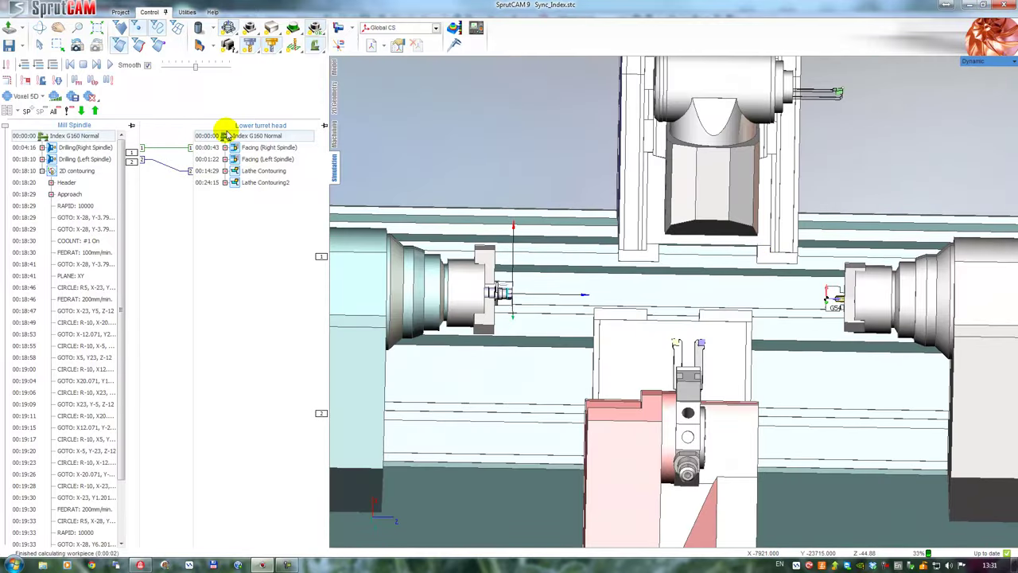
scroll(477, 234, down, 5)
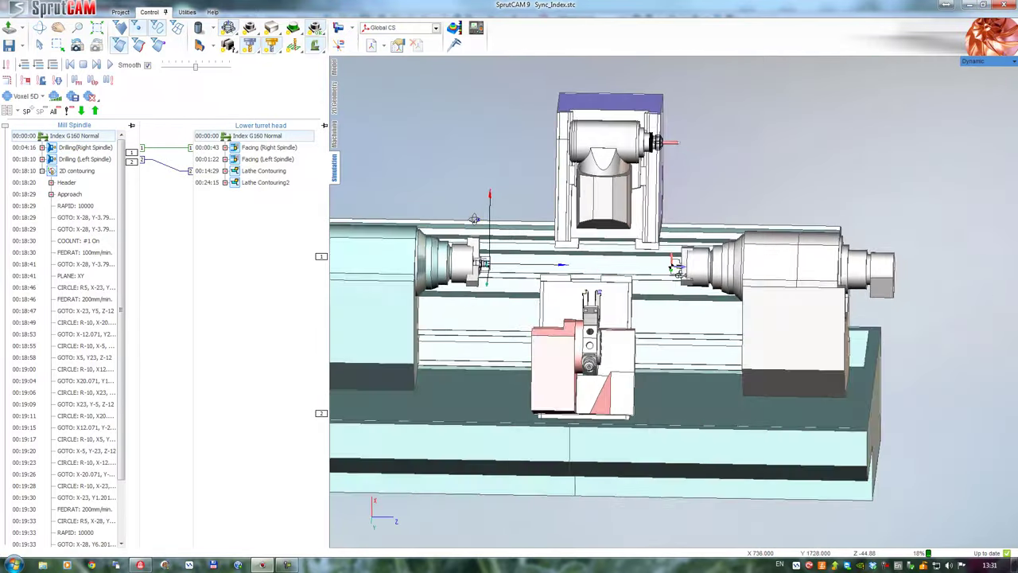
Run the machining simulation of both channels and raise the movement speed while it plays
click(110, 65)
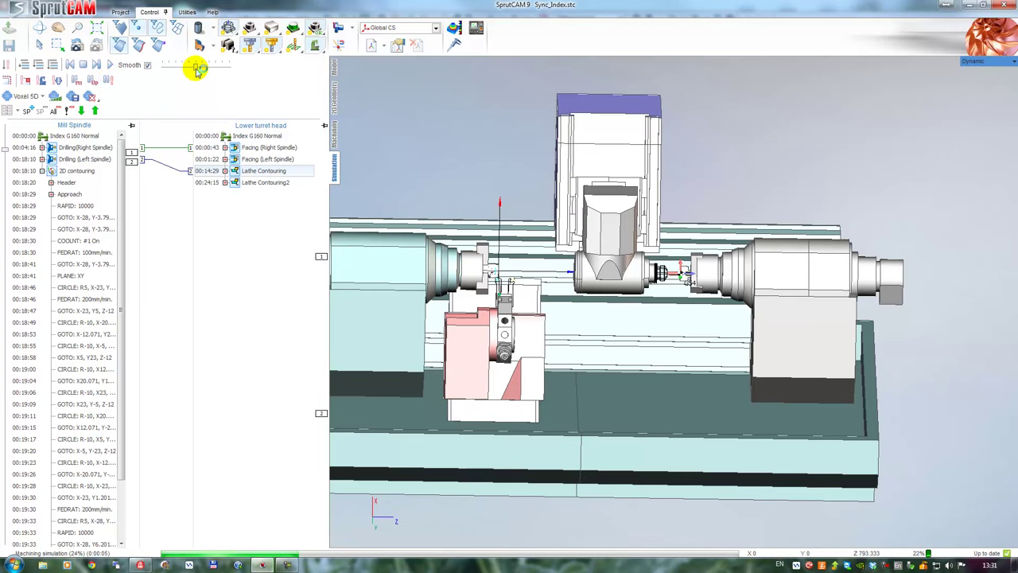
drag(204, 68, 213, 68)
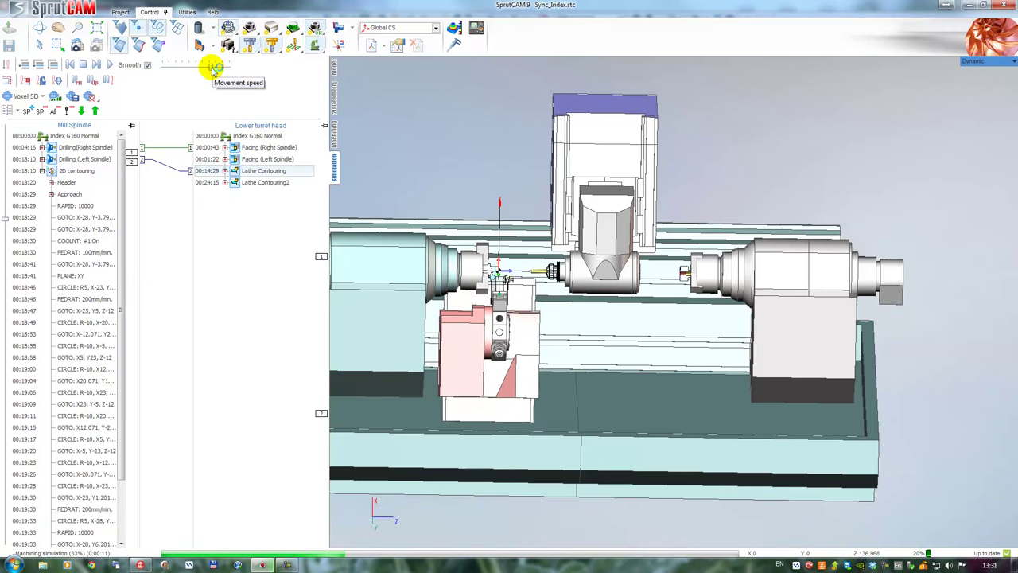
mouse_move(211, 69)
mouse_down()
mouse_move(196, 68)
mouse_move(214, 70)
mouse_move(206, 76)
mouse_up()
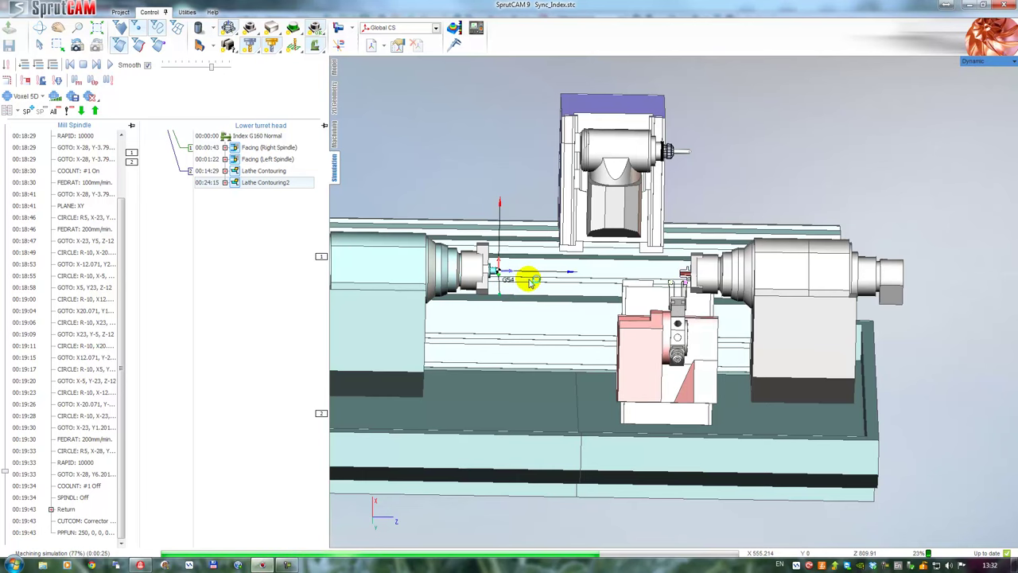
Set the 2D contouring operation's rotary transformations to Polar and recalculate its toolpath
click(335, 142)
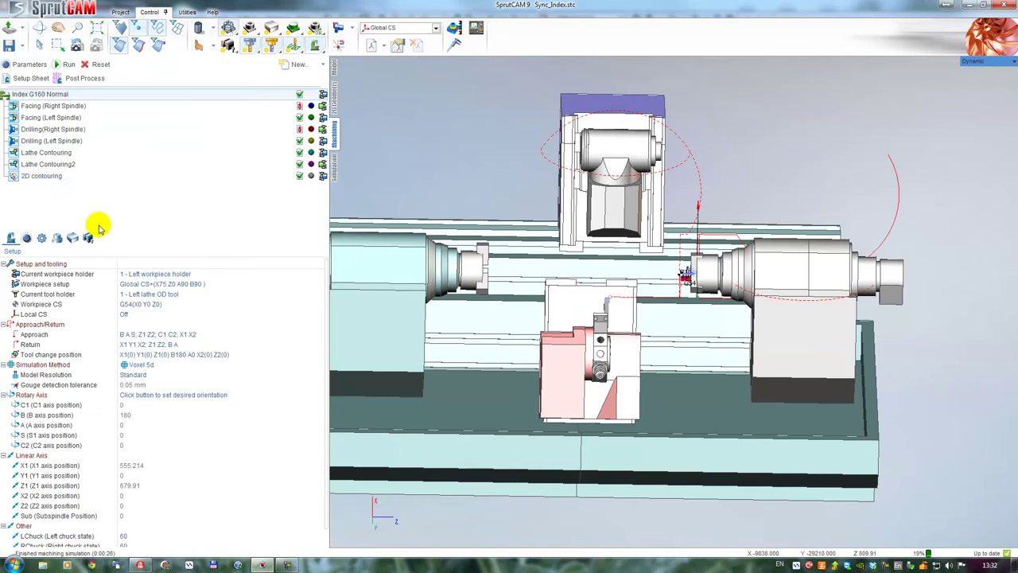
click(40, 178)
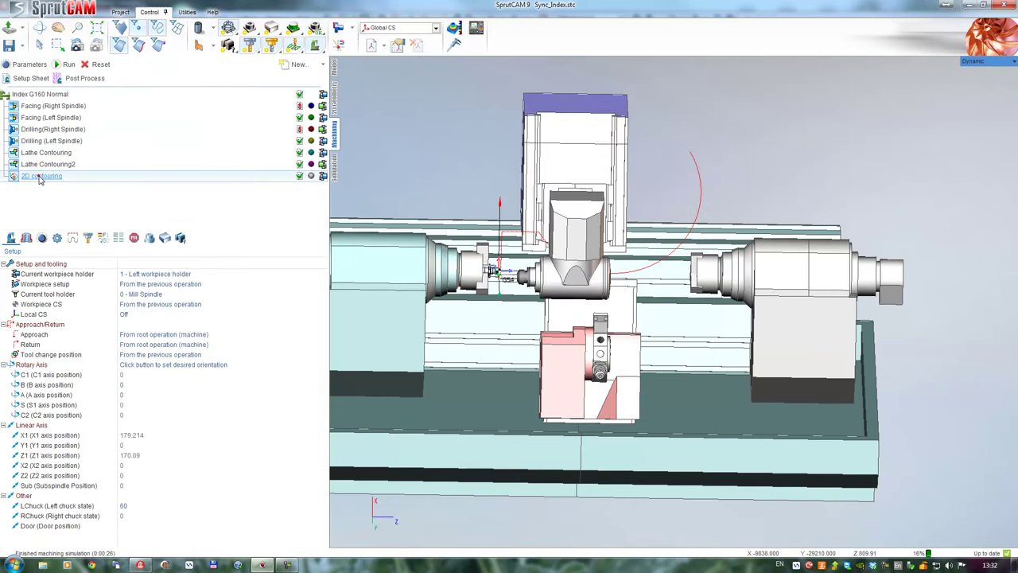
click(116, 238)
click(137, 284)
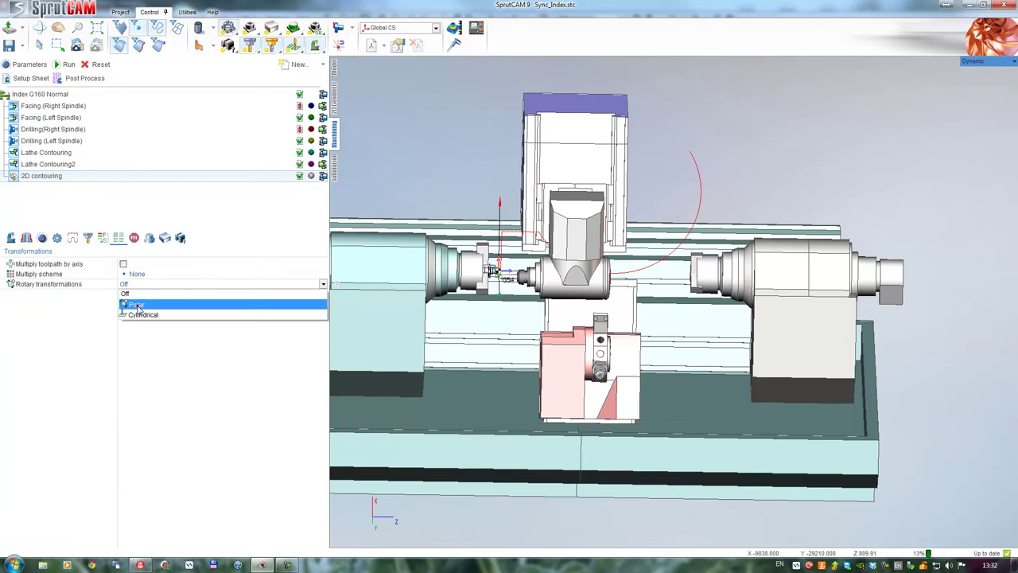
click(137, 306)
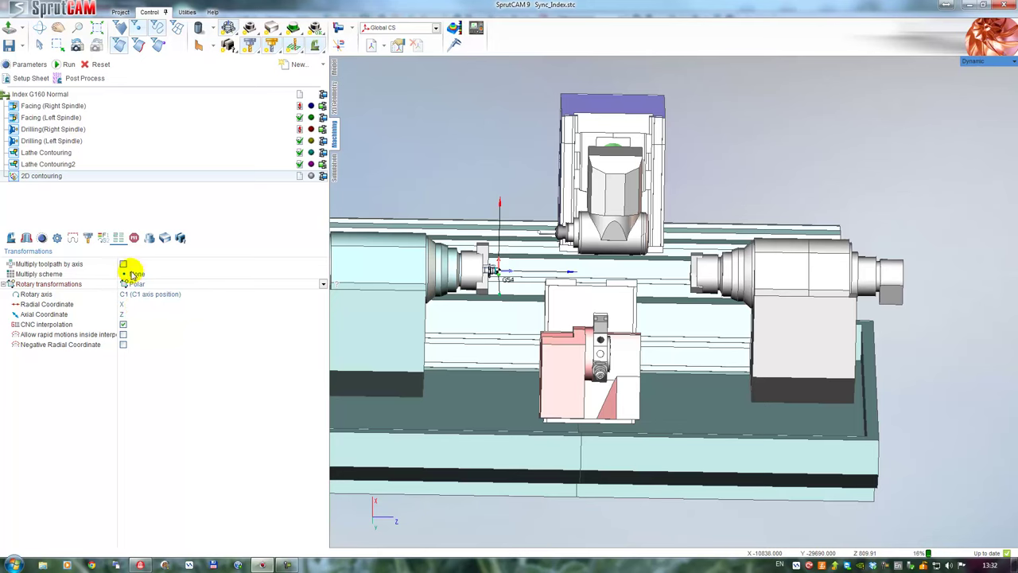
click(68, 66)
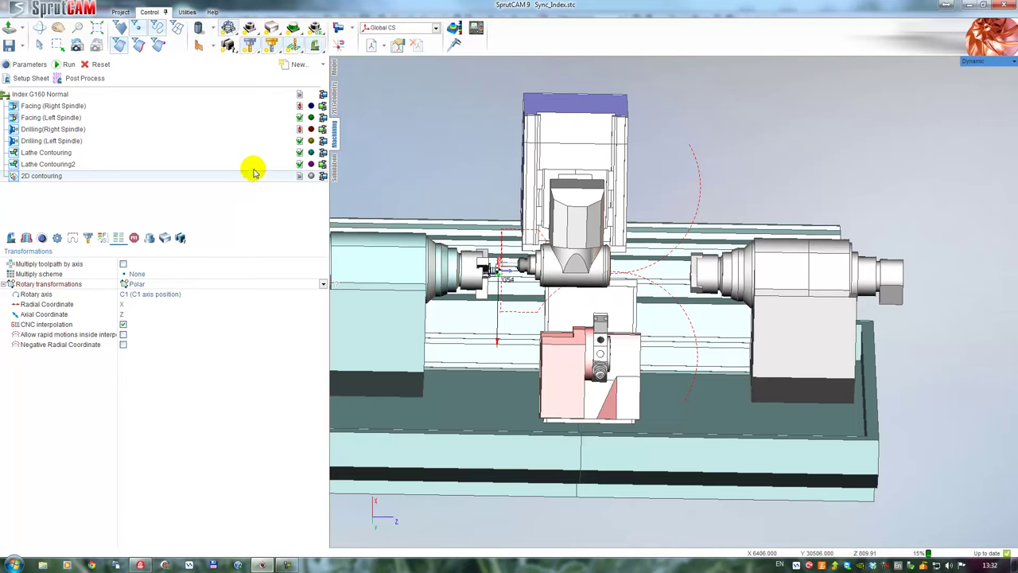
Add a new auxiliary operation after the 2D contouring operation
middle_drag(478, 242, 536, 287)
middle_drag(450, 176, 478, 189)
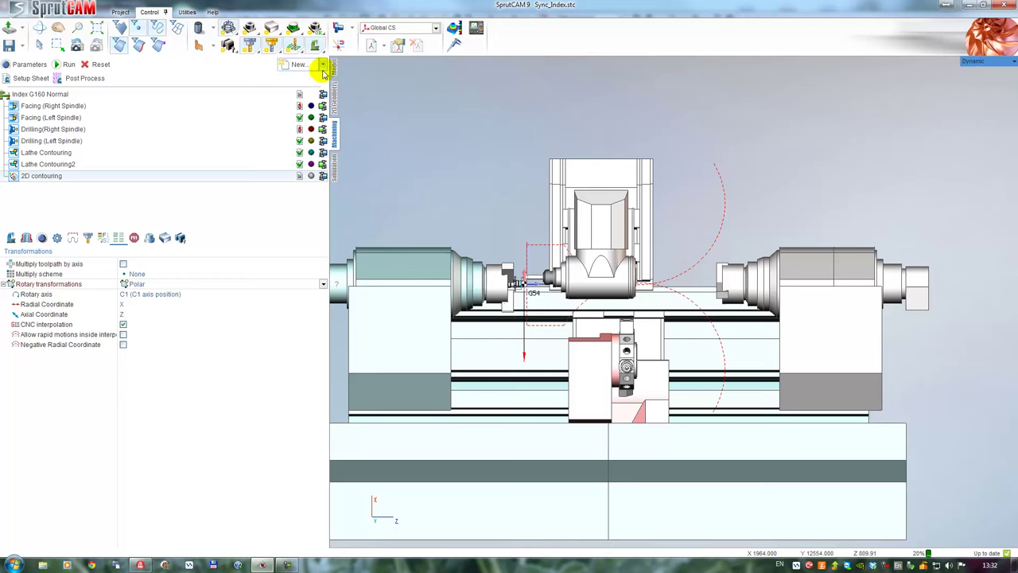
click(323, 64)
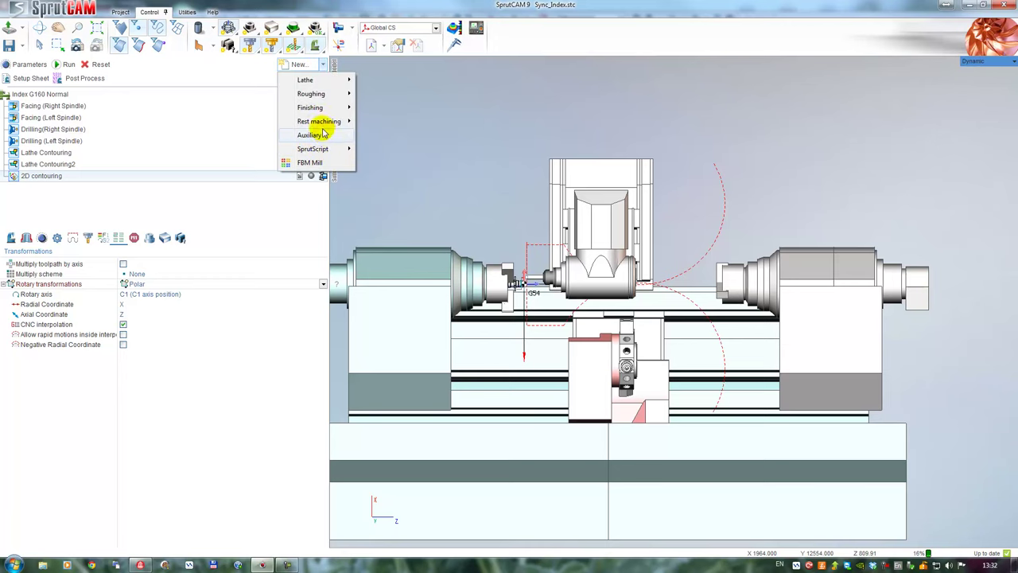
click(325, 135)
click(400, 163)
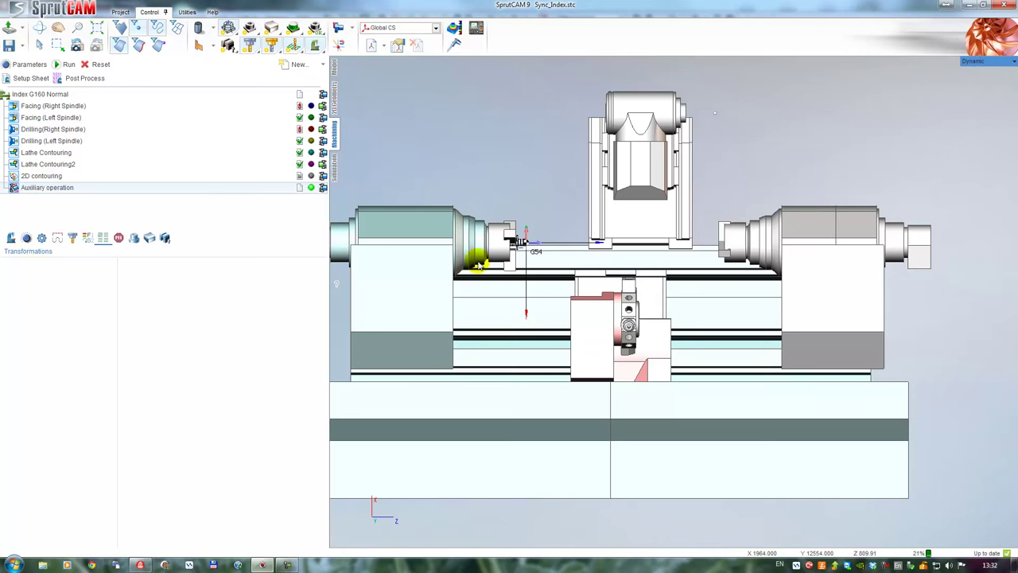
Check the machine's display options and examine the machine model from several angles
middle_drag(515, 132, 506, 163)
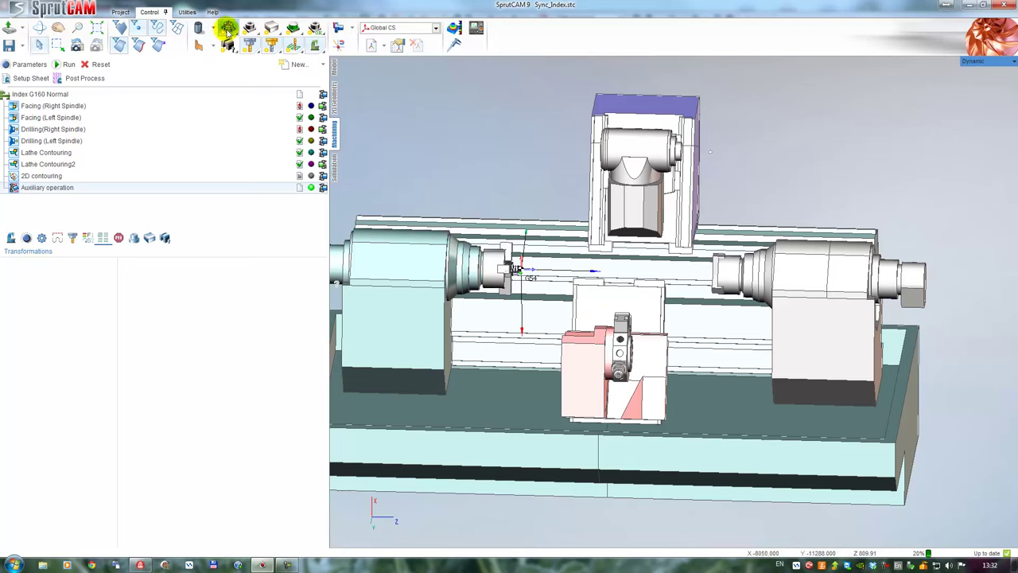
click(315, 45)
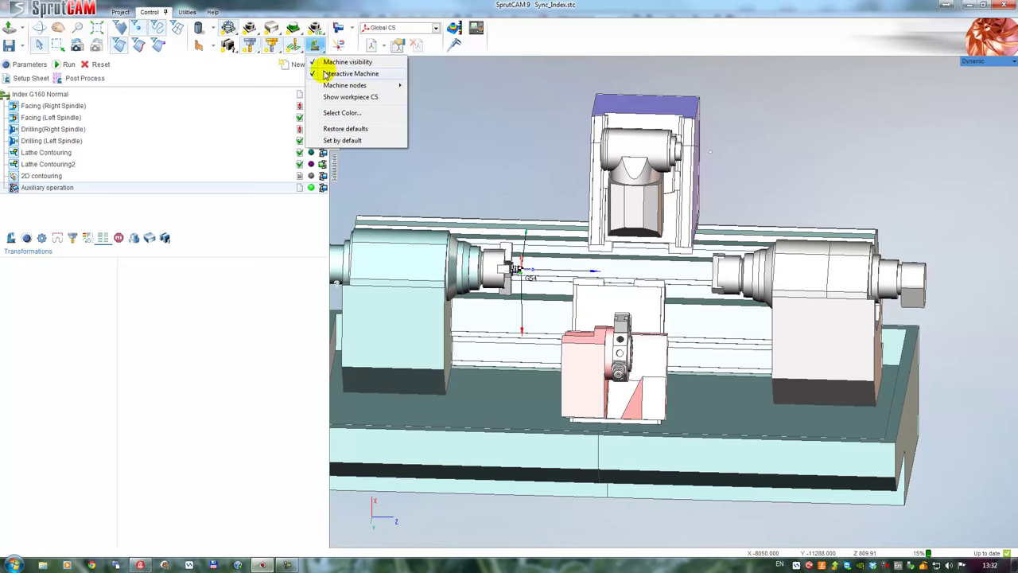
click(228, 28)
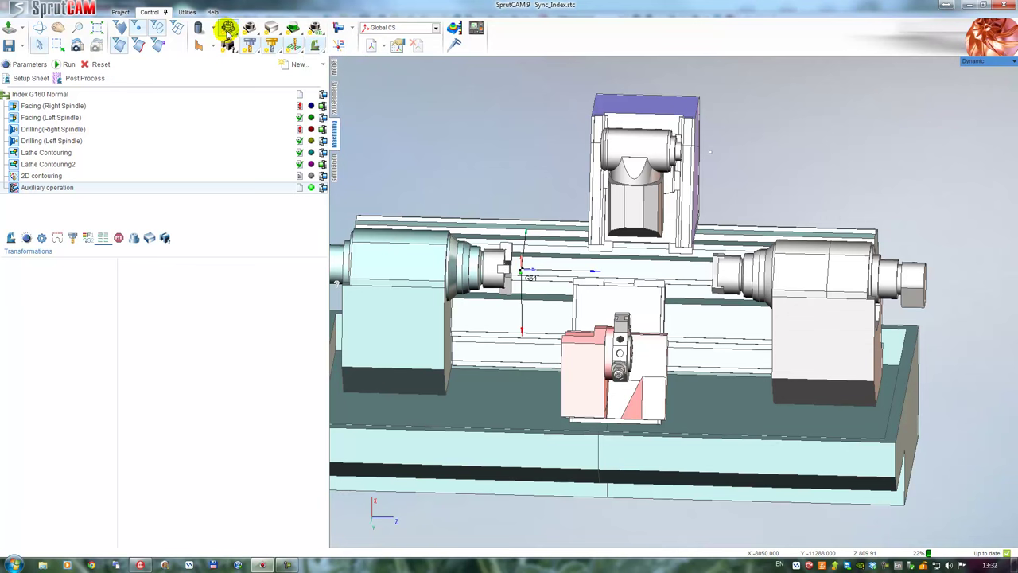
middle_drag(596, 317, 596, 241)
scroll(596, 241, down, 2)
right_drag(600, 272, 569, 294)
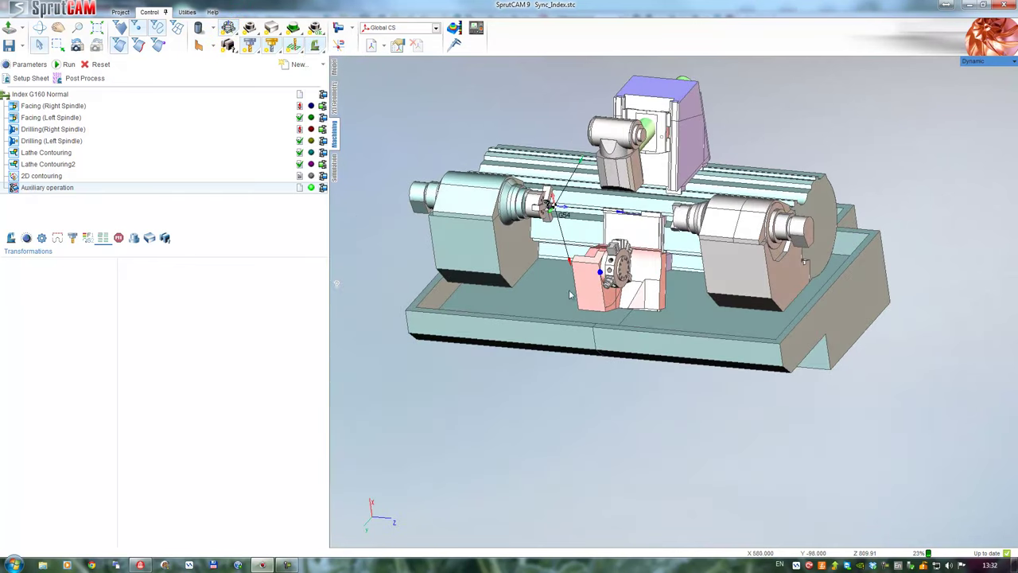
right_drag(570, 342, 569, 337)
scroll(597, 292, up, 5)
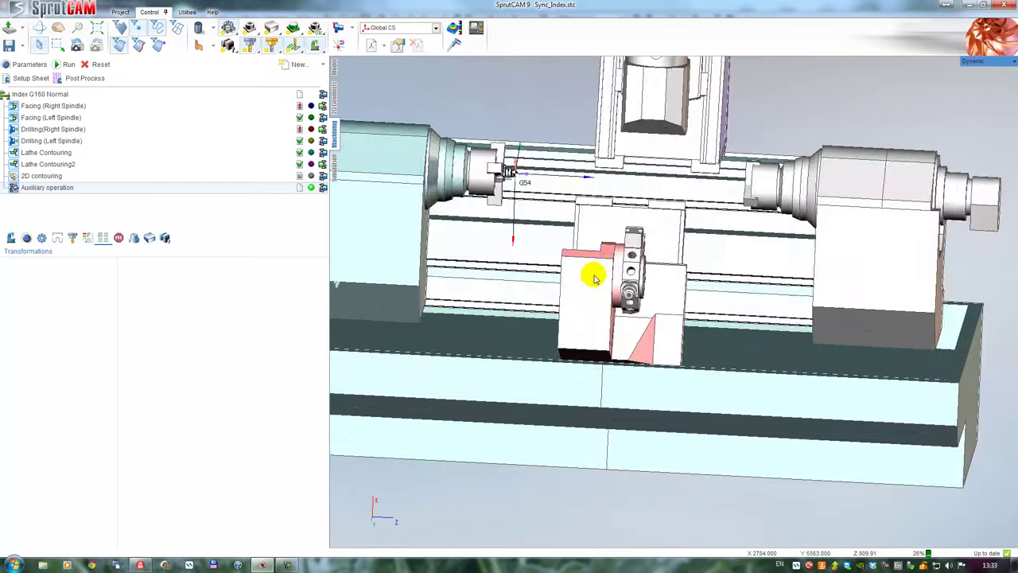
right_drag(835, 276, 825, 279)
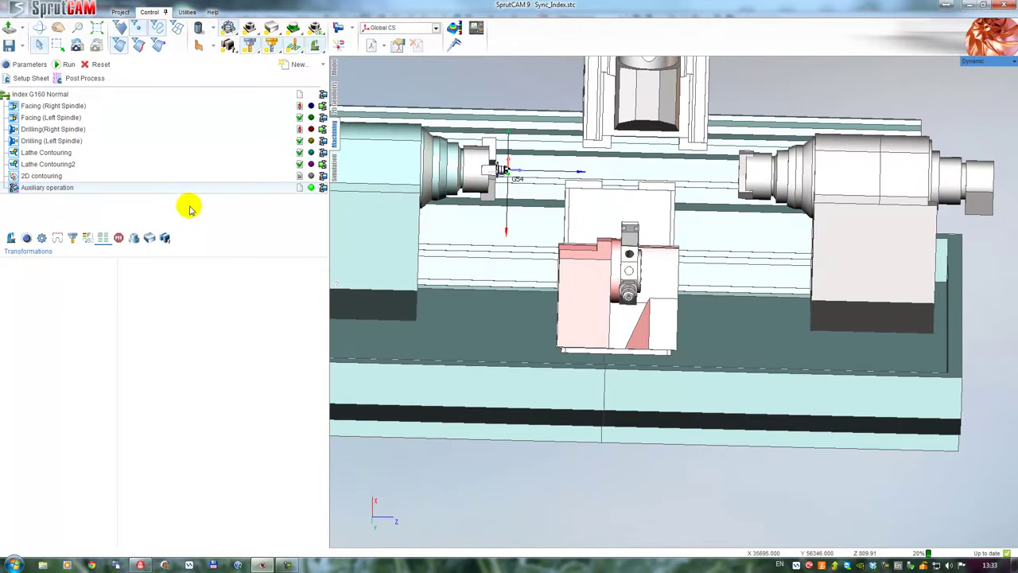
Show the auxiliary operation's setup parameters and move the lower axial support (Z2) to about -491 on the machine model
click(42, 176)
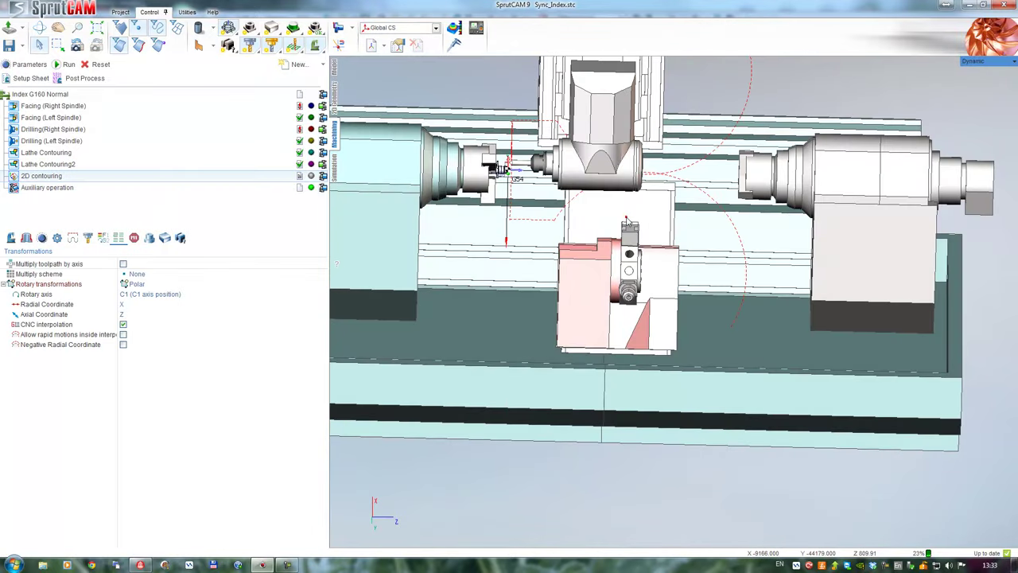
click(24, 187)
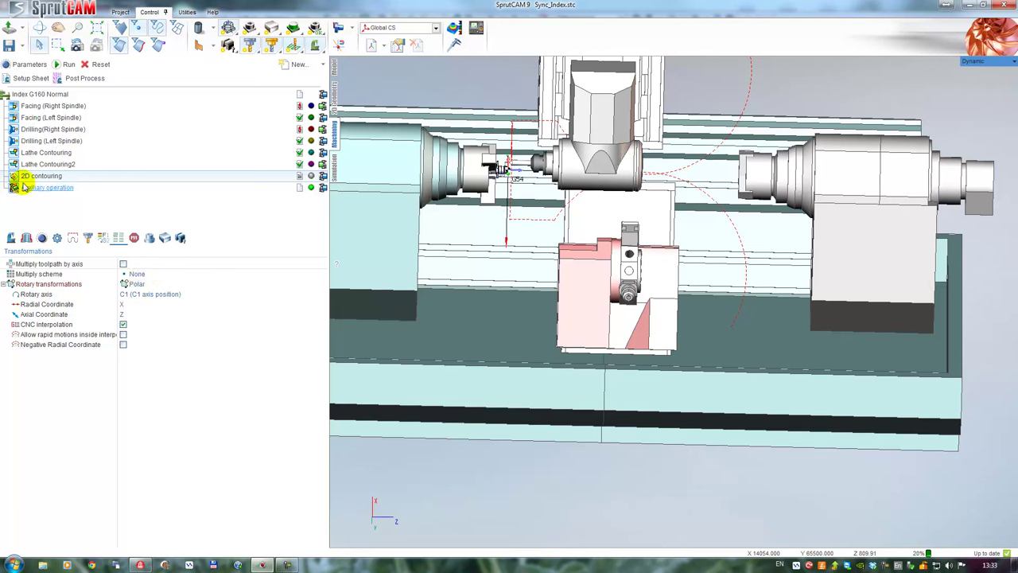
click(11, 238)
middle_drag(602, 228, 583, 320)
scroll(589, 348, down, 1)
middle_drag(466, 182, 488, 141)
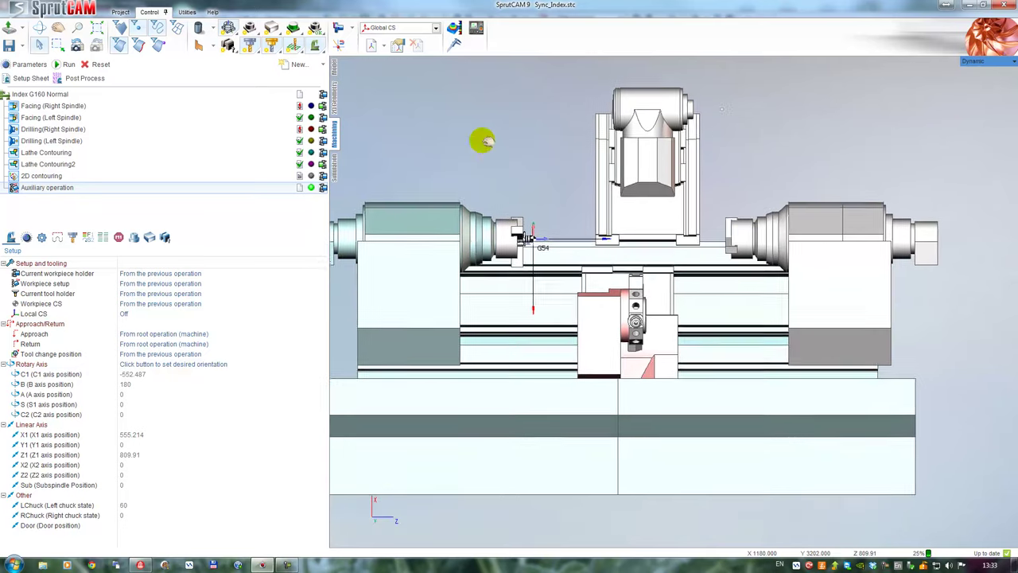
drag(609, 278, 490, 357)
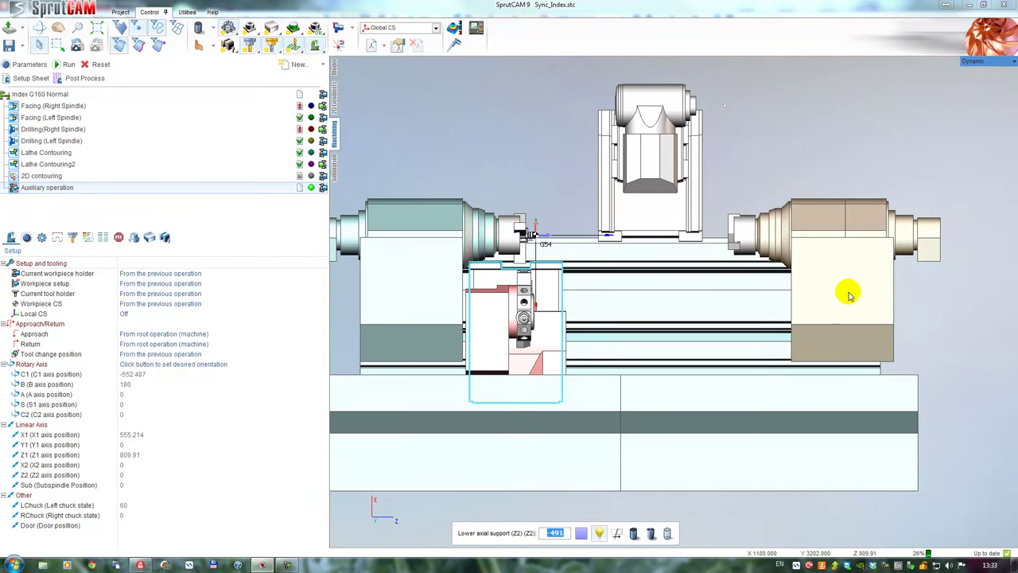
Move the subspindle on the machine model to -850 at the left spindle and back to about -250
drag(850, 294, 740, 302)
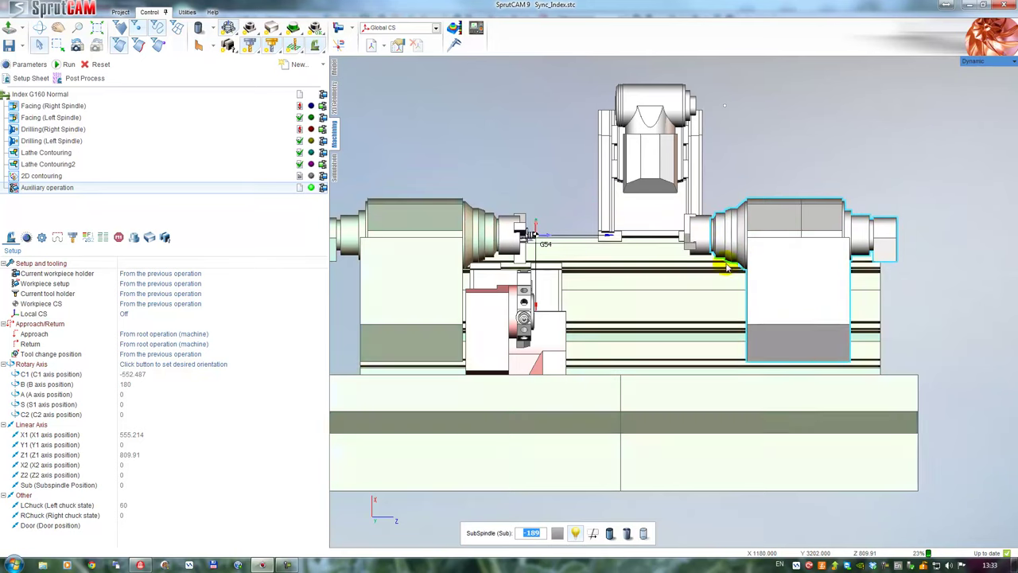
drag(807, 287, 652, 291)
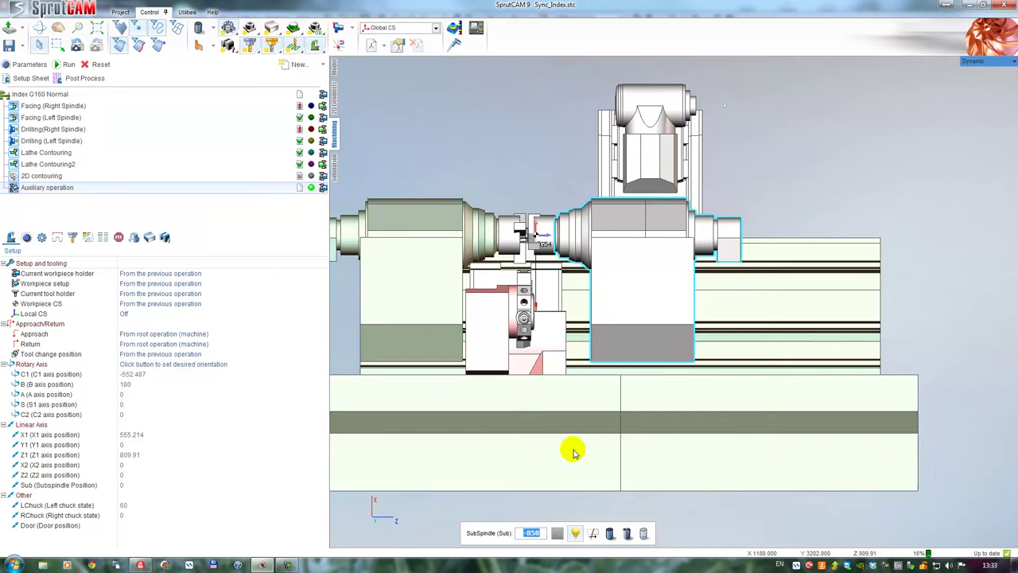
drag(651, 296, 797, 299)
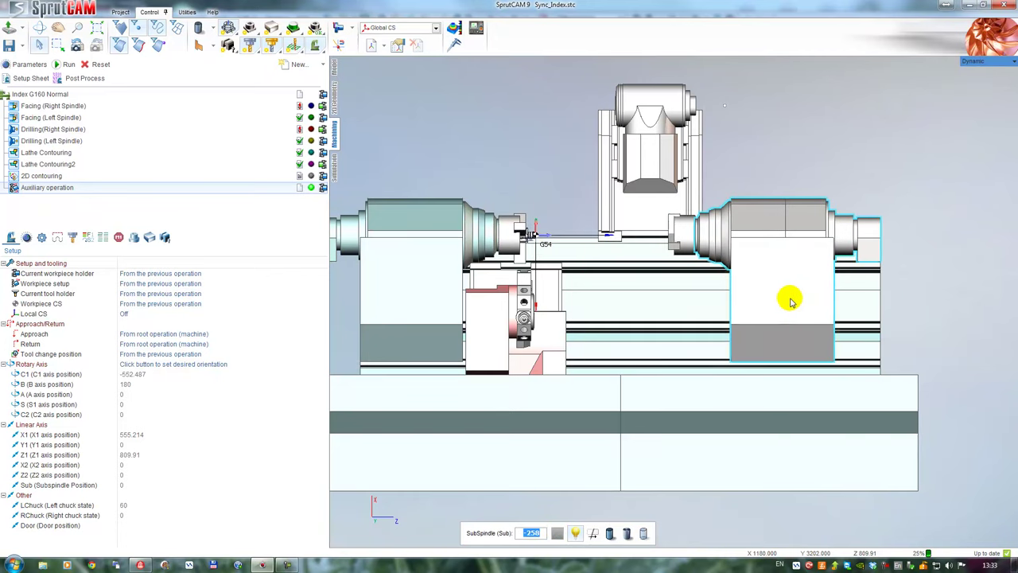
In the auxiliary operation's command list, add a PHYSICGOTO command after COMMENT with the Z2 axis position set to -500
double_click(39, 187)
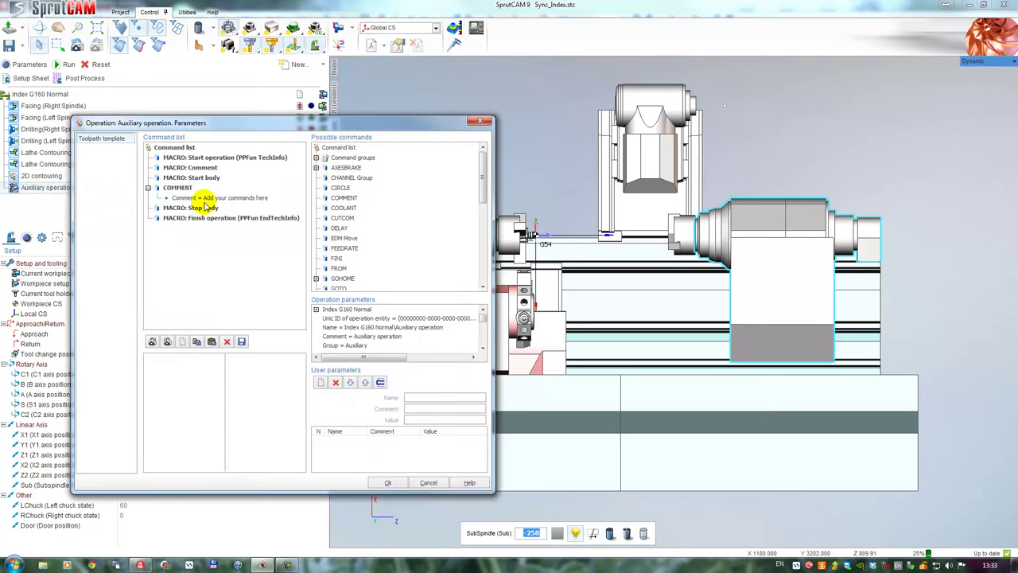
click(195, 178)
click(175, 189)
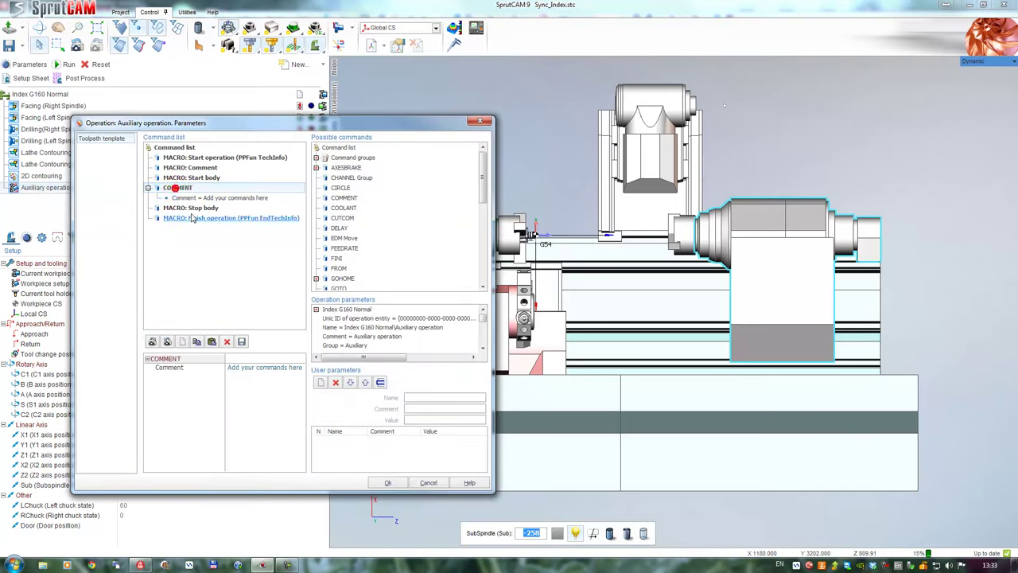
drag(483, 198, 484, 262)
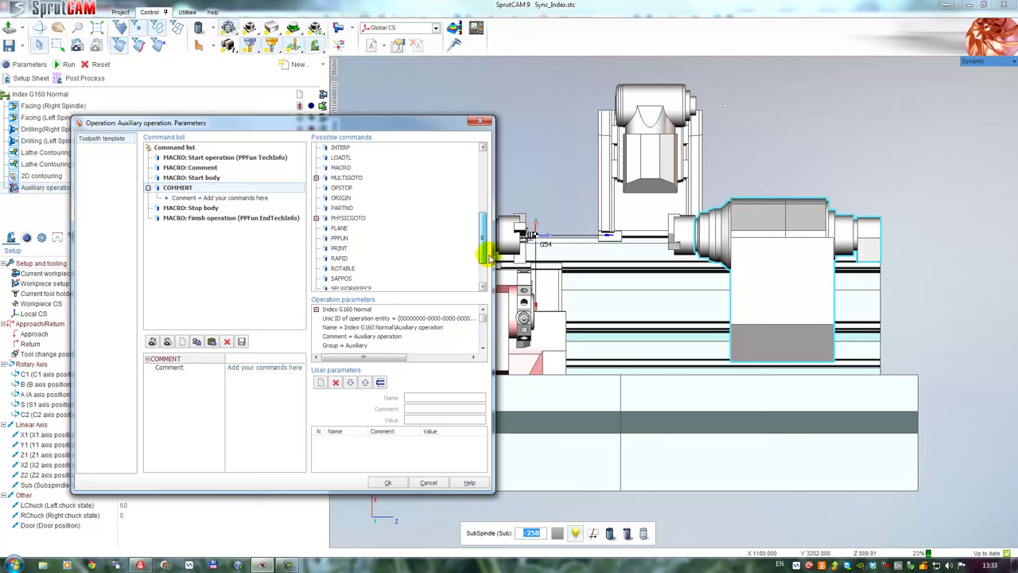
double_click(347, 218)
click(317, 218)
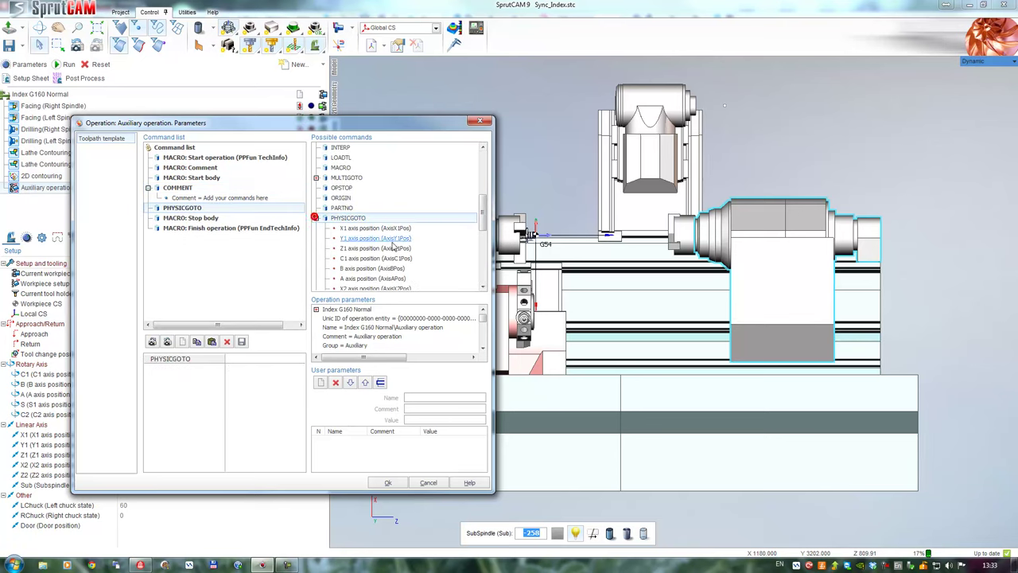
drag(484, 219, 485, 254)
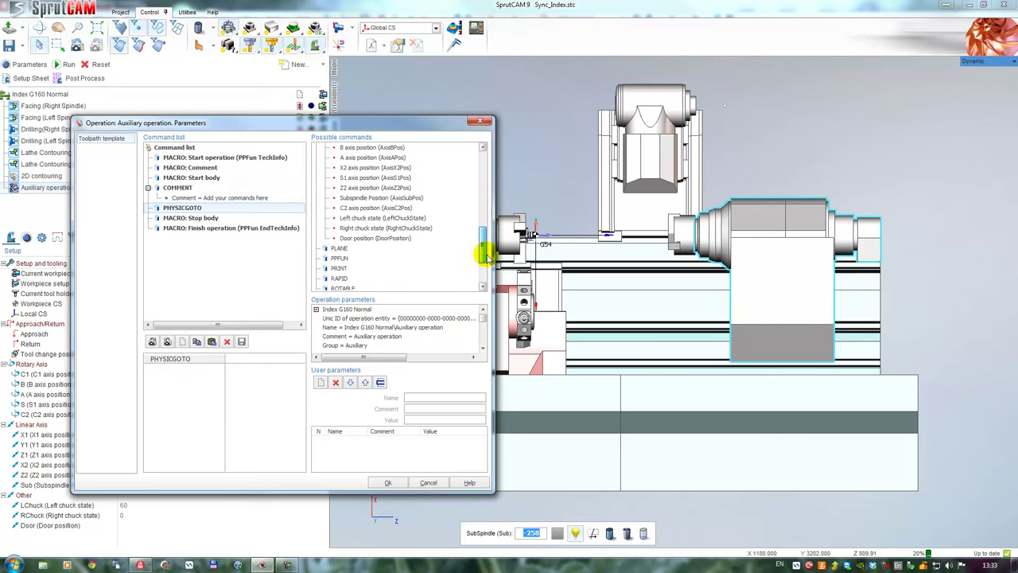
double_click(363, 189)
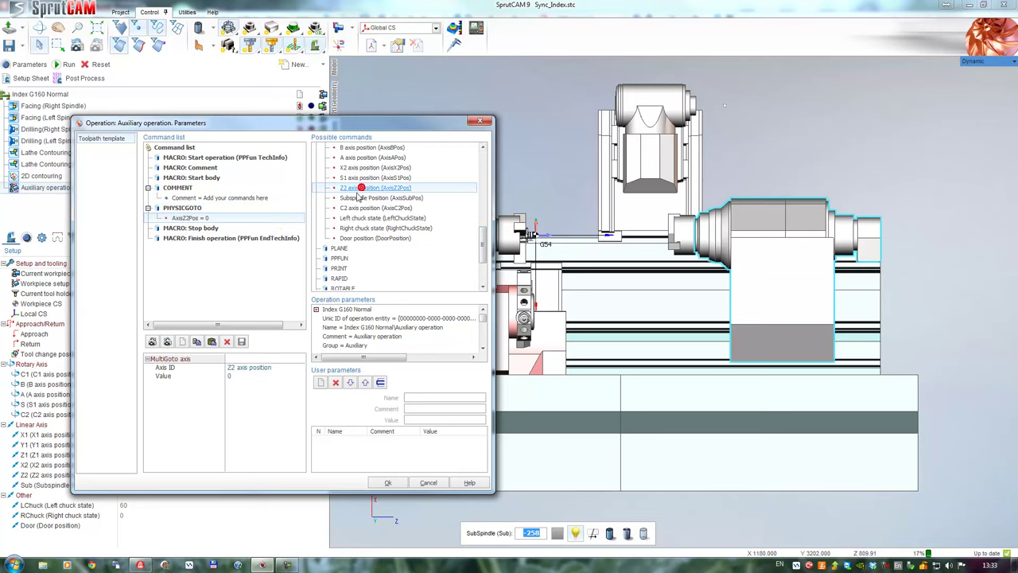
click(240, 378)
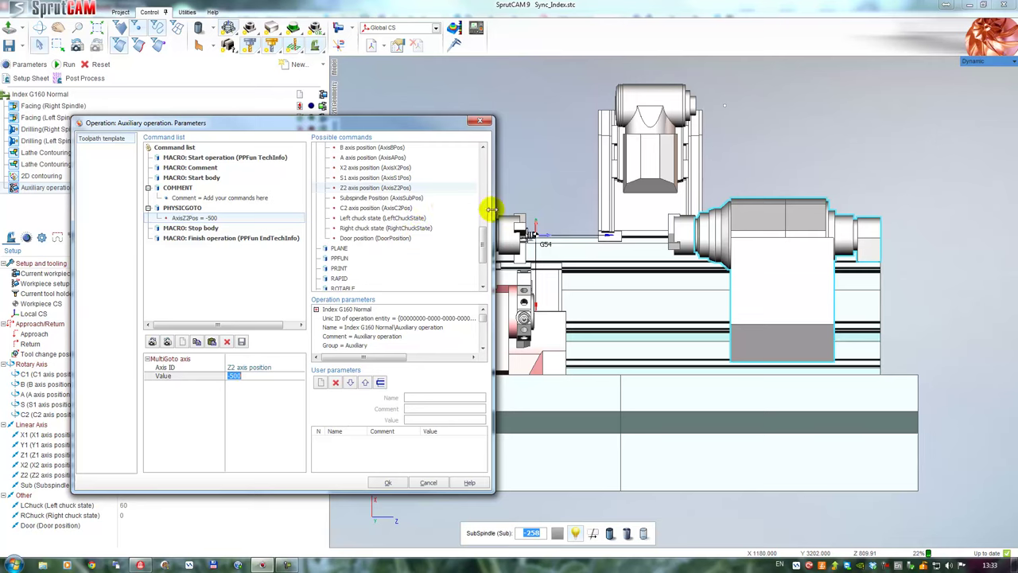
Add a SELWORKPIECE command after the Z2 move and set its workpiece holder to Right workpiece holder
scroll(484, 239, down, 3)
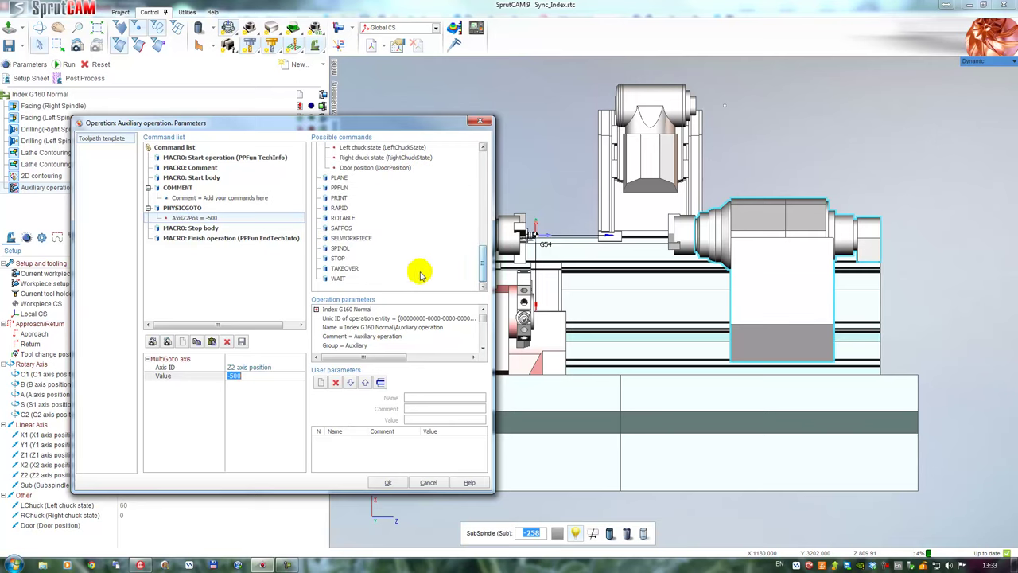
double_click(350, 238)
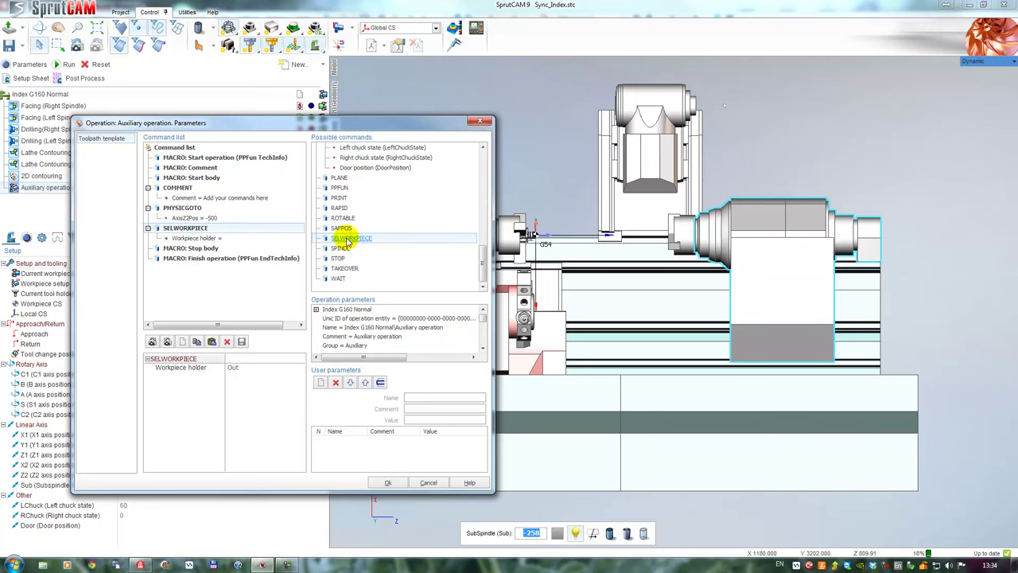
click(248, 368)
click(249, 368)
click(251, 394)
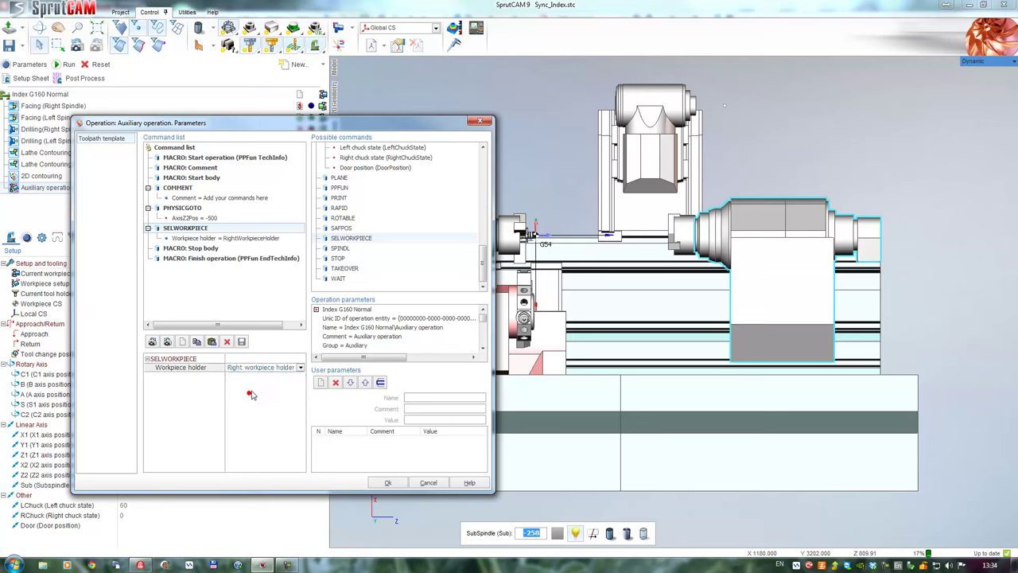
click(235, 239)
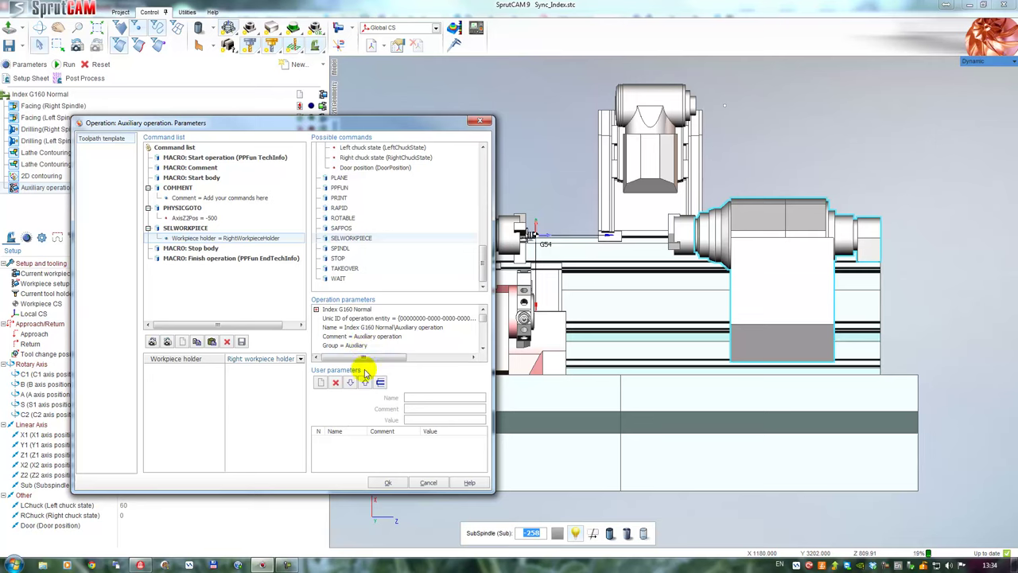
Add a PHYSICGOTO command after SELWORKPIECE with the right chuck state set to 60
drag(485, 258, 484, 237)
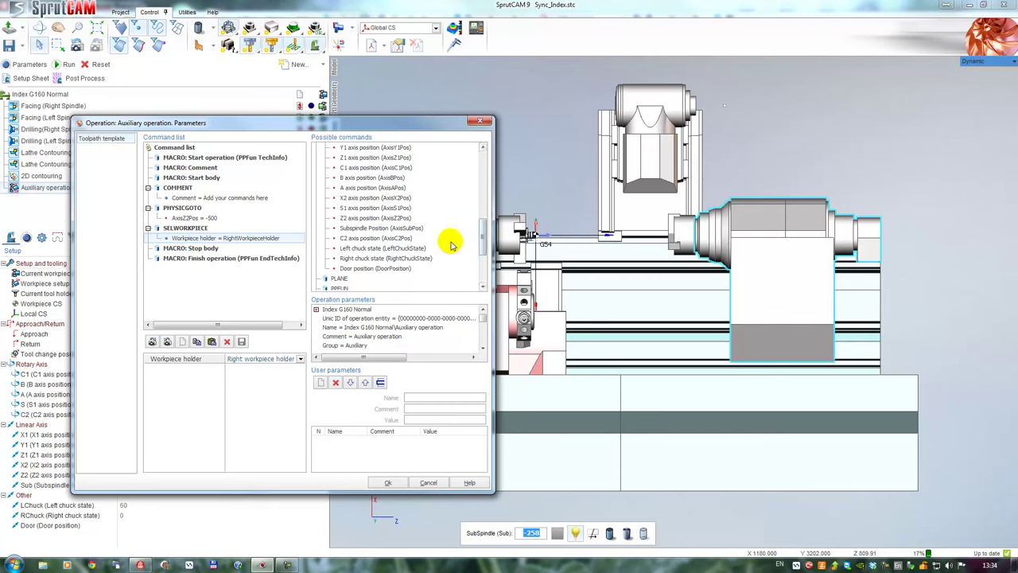
drag(486, 238, 484, 215)
double_click(347, 217)
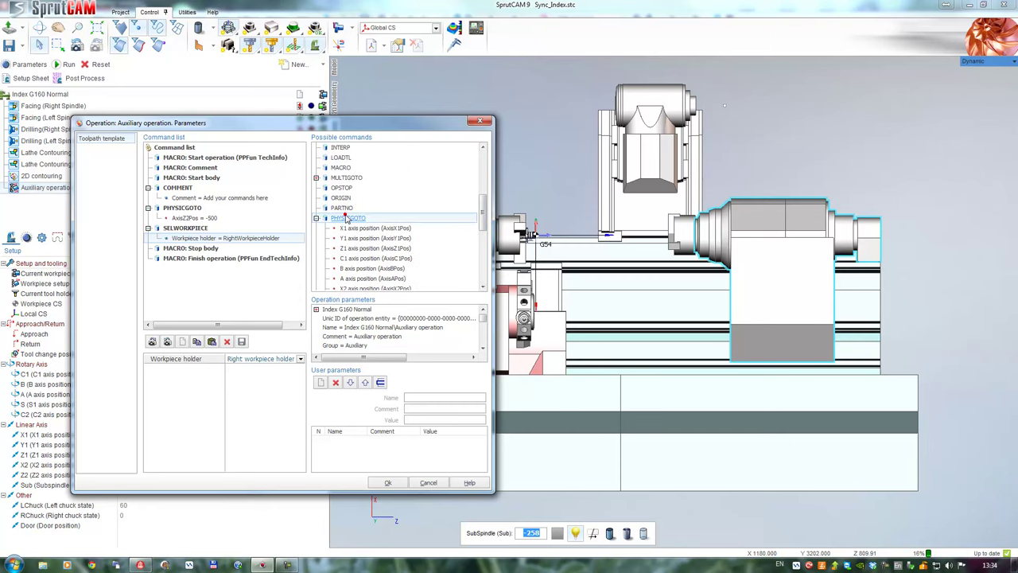
drag(484, 213, 487, 240)
click(374, 259)
double_click(375, 259)
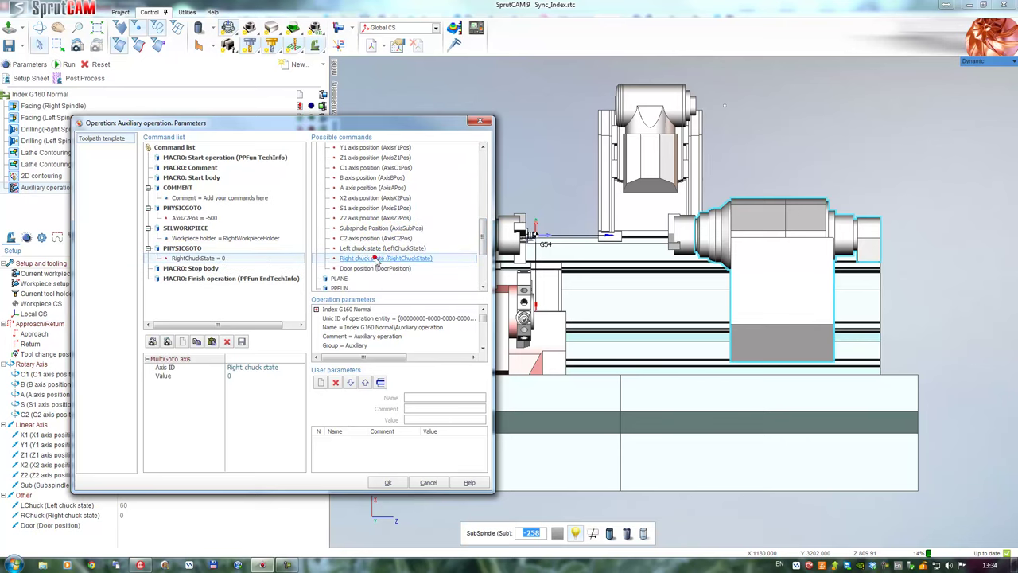
click(235, 376)
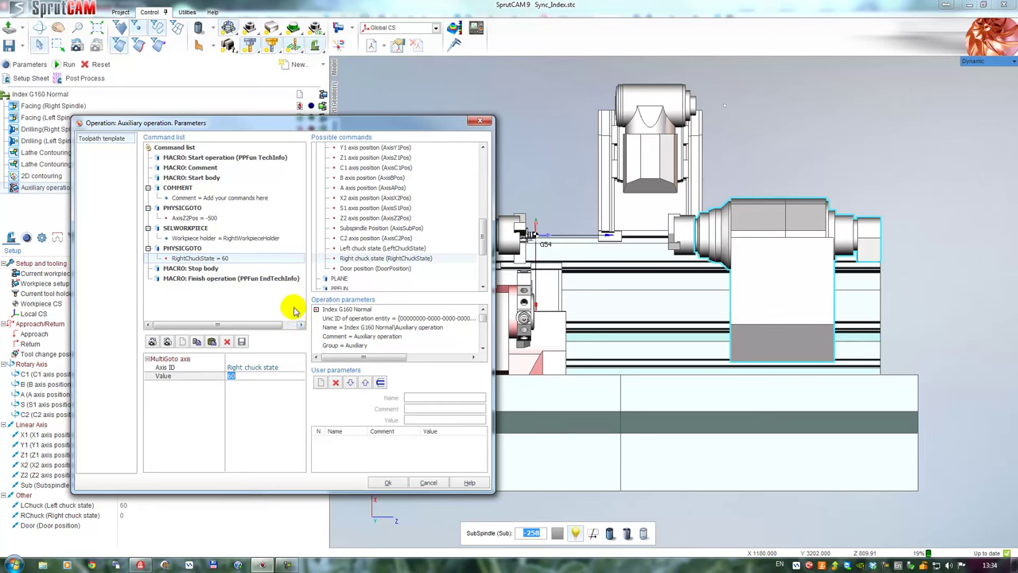
Add a STOP command after the right chuck opening move in the auxiliary operation's command list
drag(483, 229, 483, 262)
click(338, 198)
click(337, 269)
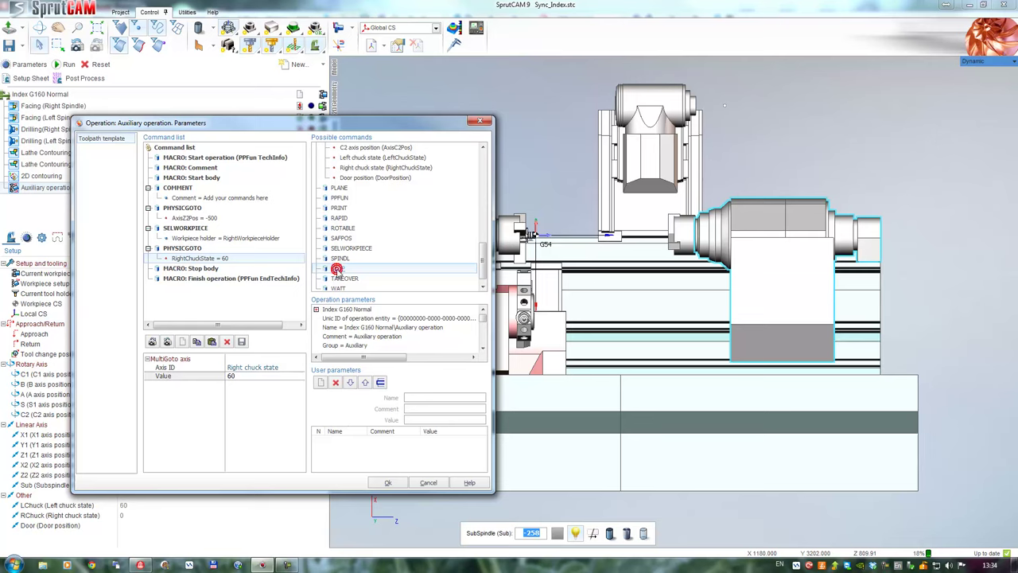
click(189, 249)
drag(335, 272, 168, 271)
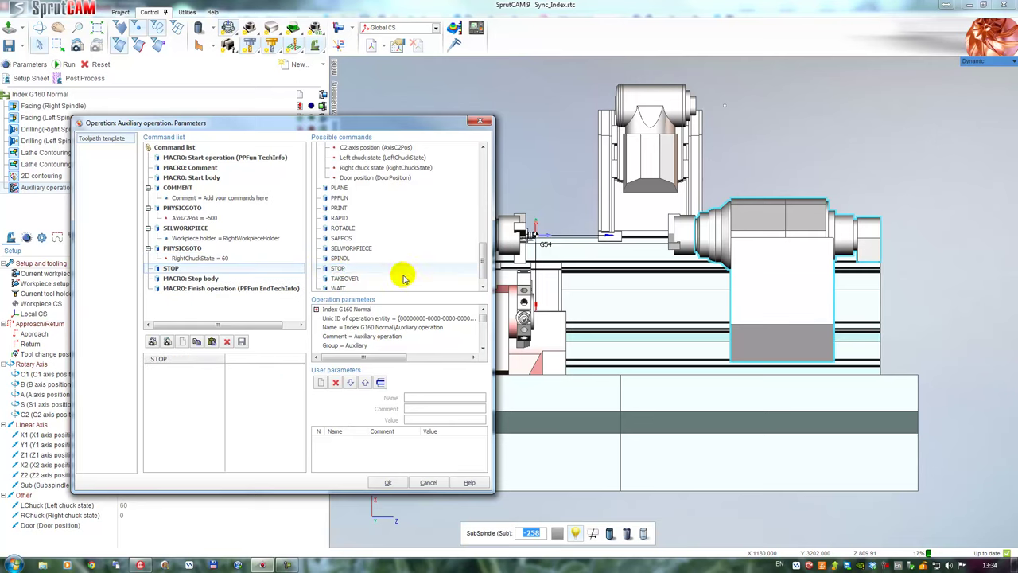
Add a TAKEOVER command after STOP with Out as its workpiece holder
drag(482, 259, 482, 267)
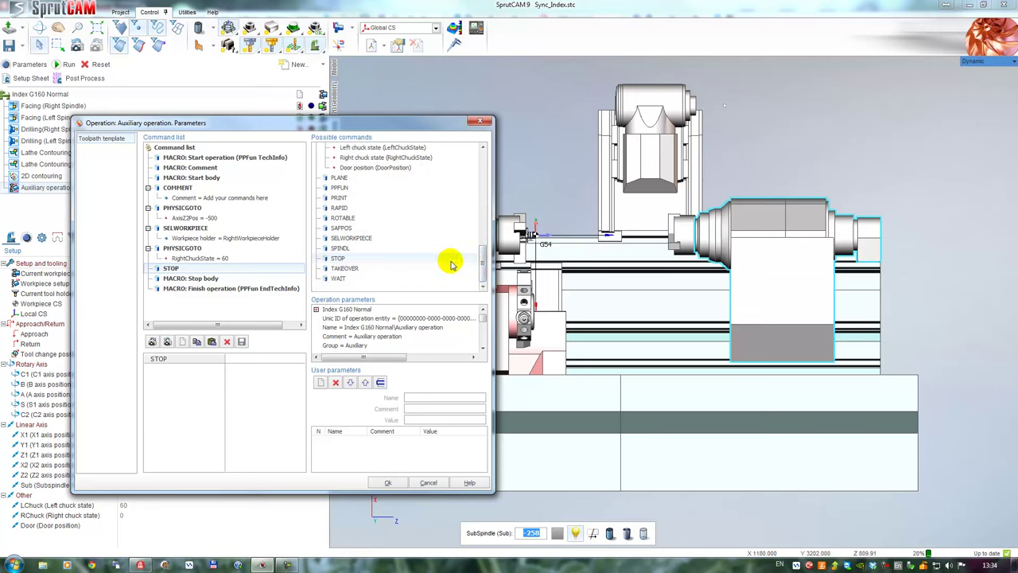
double_click(346, 268)
click(226, 288)
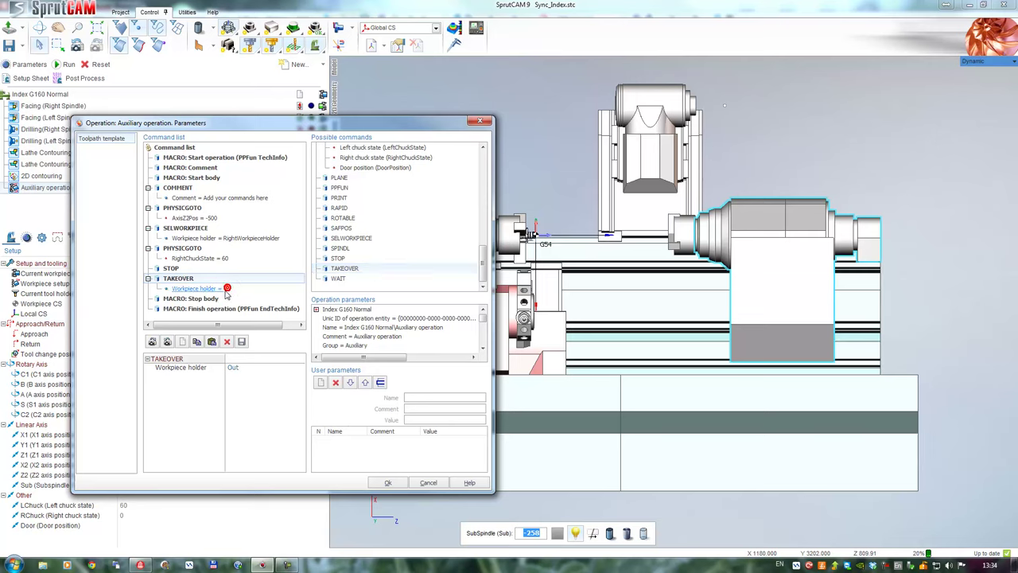
click(195, 281)
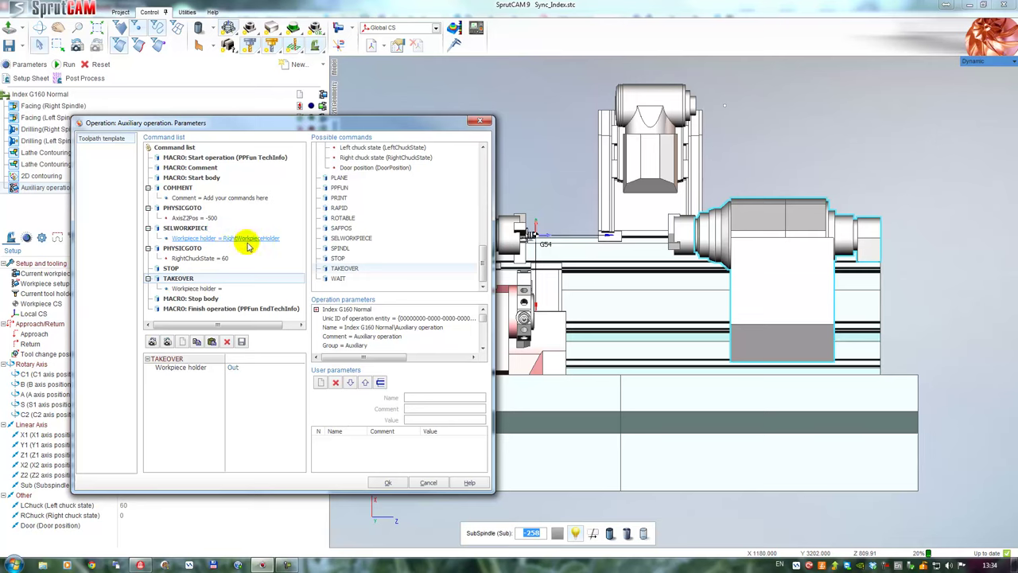
click(199, 288)
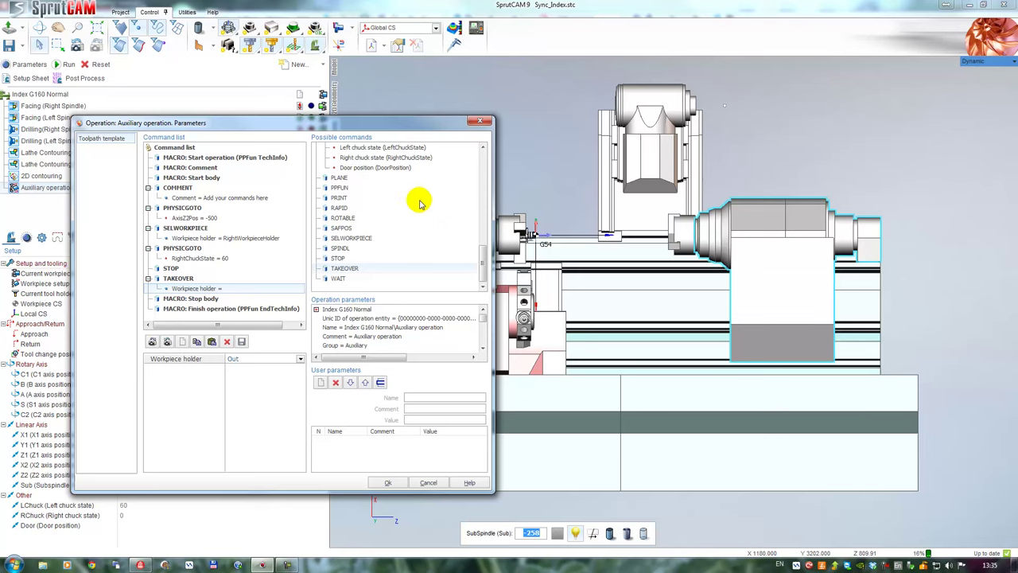
Add a PHYSICGOTO command after TAKEOVER with the subspindle position set to -850
drag(482, 267, 482, 209)
double_click(342, 228)
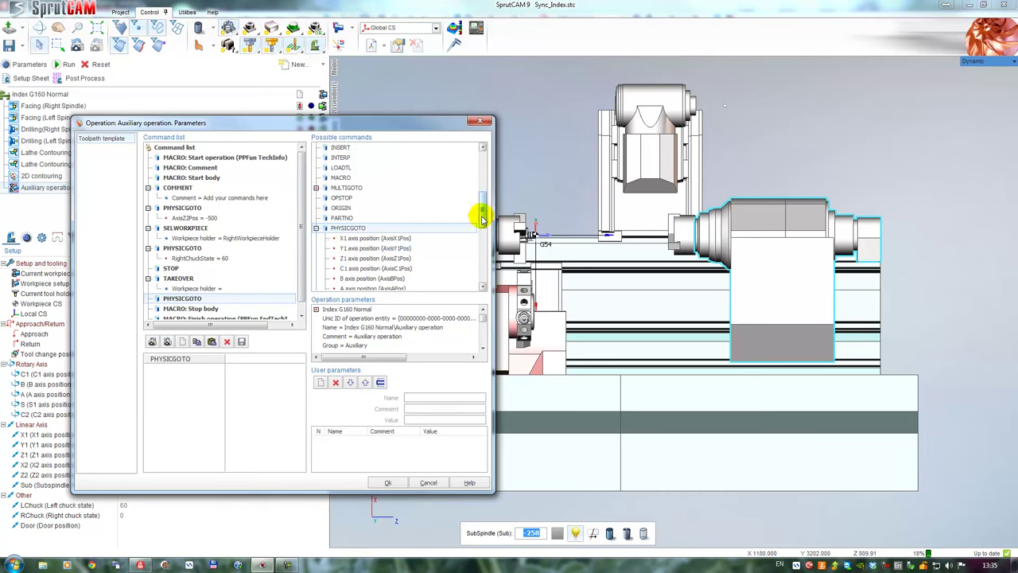
drag(482, 216, 482, 242)
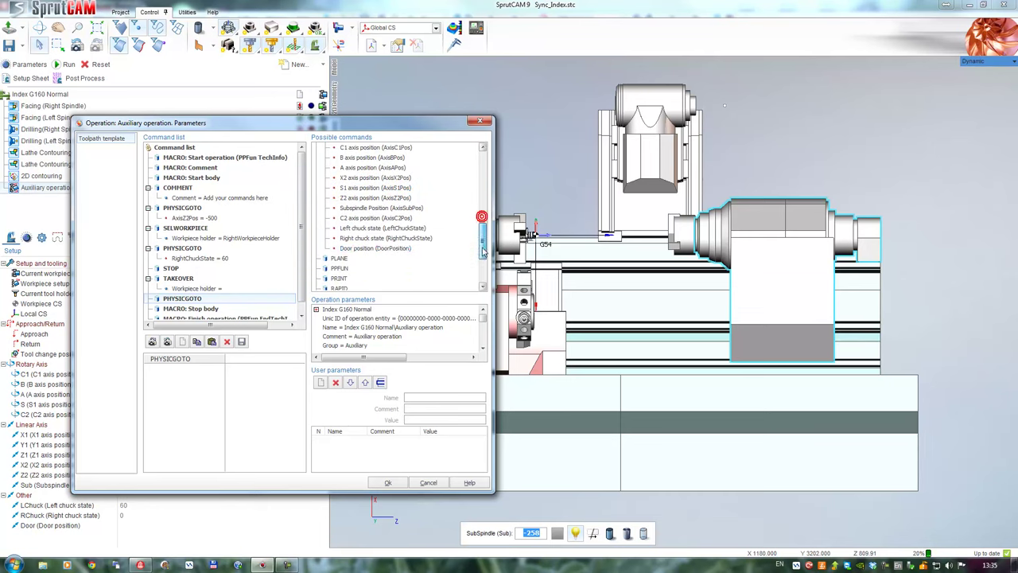
double_click(369, 209)
click(231, 376)
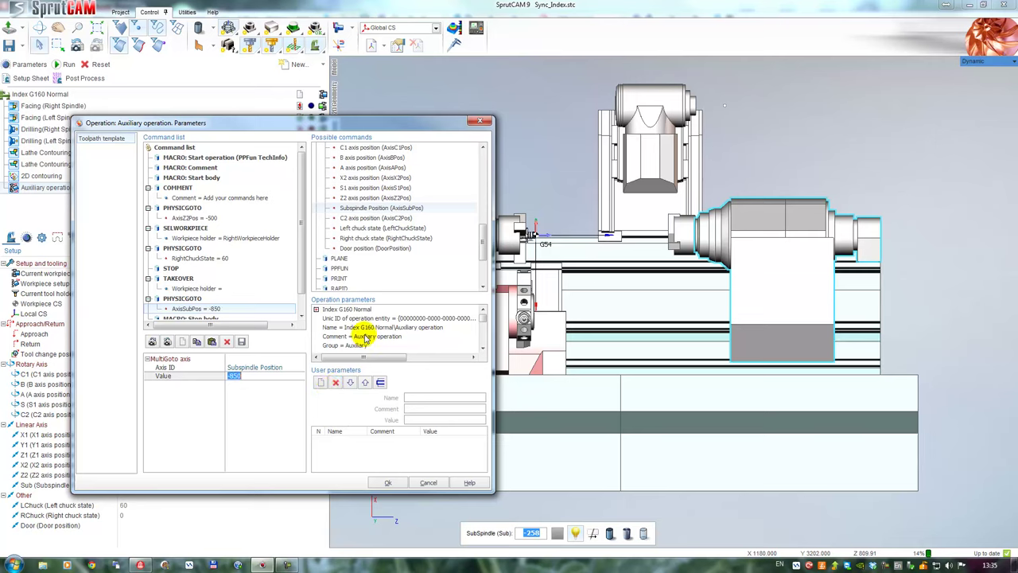
Add another PHYSICGOTO command after the subspindle move with the right chuck state set to 40
drag(483, 248, 482, 249)
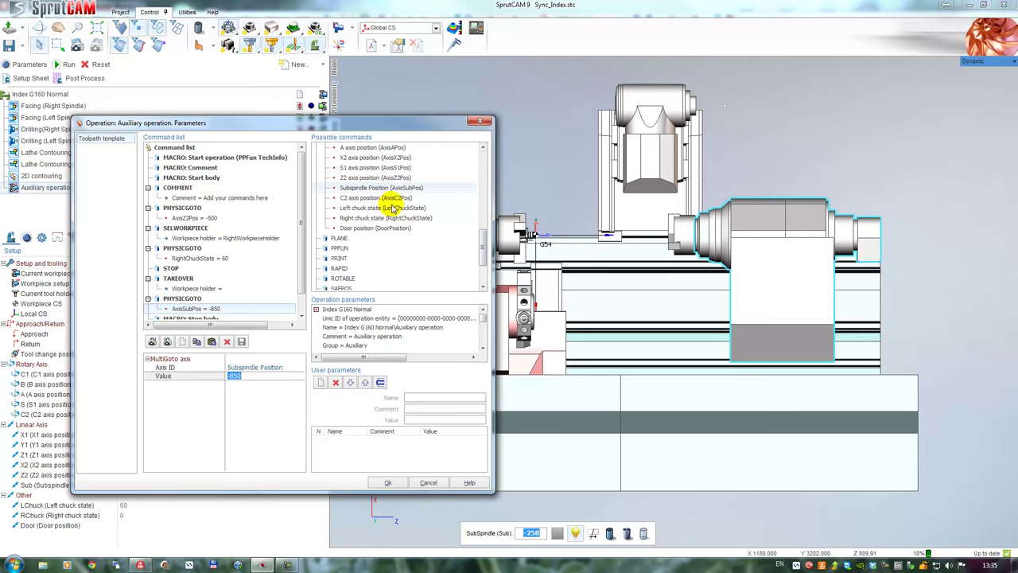
drag(481, 233, 478, 205)
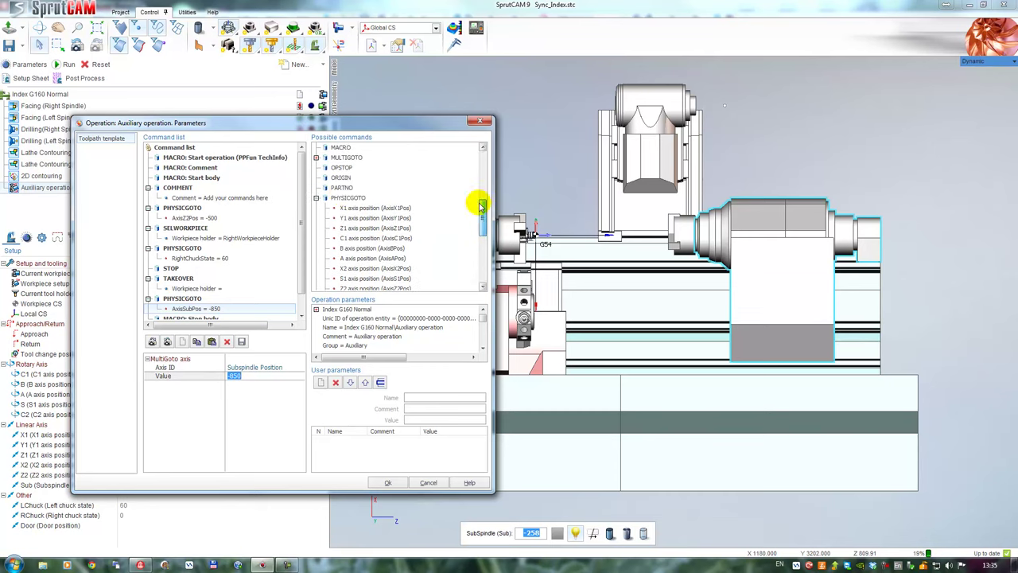
double_click(344, 197)
scroll(476, 222, down, 4)
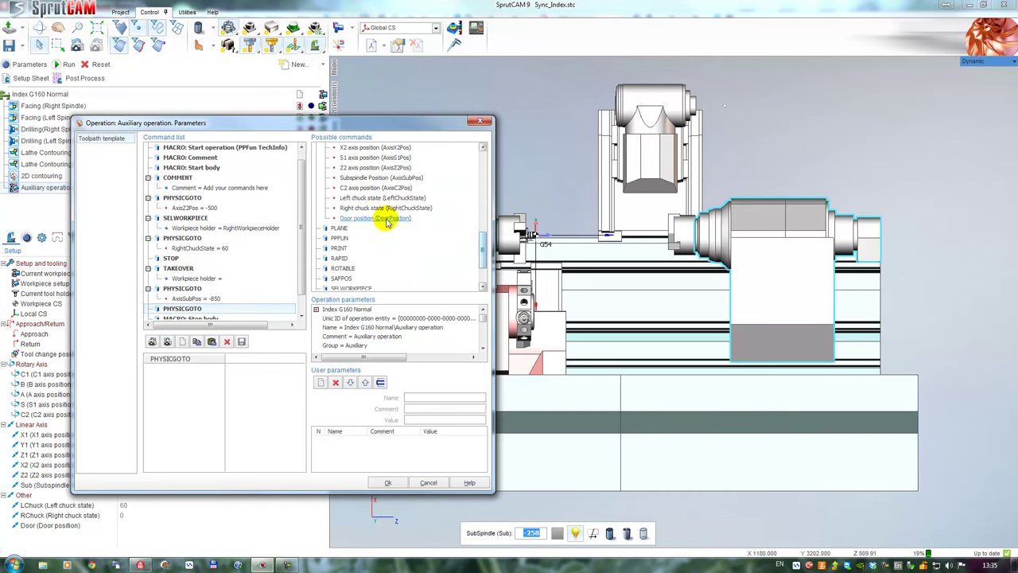
double_click(362, 208)
click(243, 376)
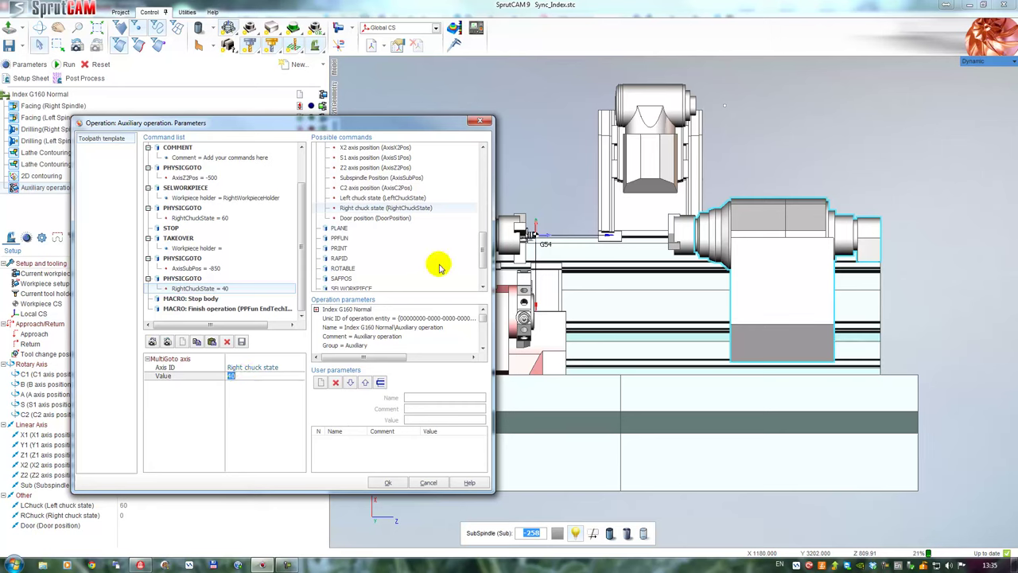
Add a SELWORKPIECE command after the chuck closing move and set its workpiece holder to Left workpiece holder
mouse_move(482, 250)
mouse_down()
mouse_move(483, 228)
mouse_move(484, 256)
mouse_up()
drag(370, 269, 238, 286)
click(245, 368)
click(299, 368)
click(254, 386)
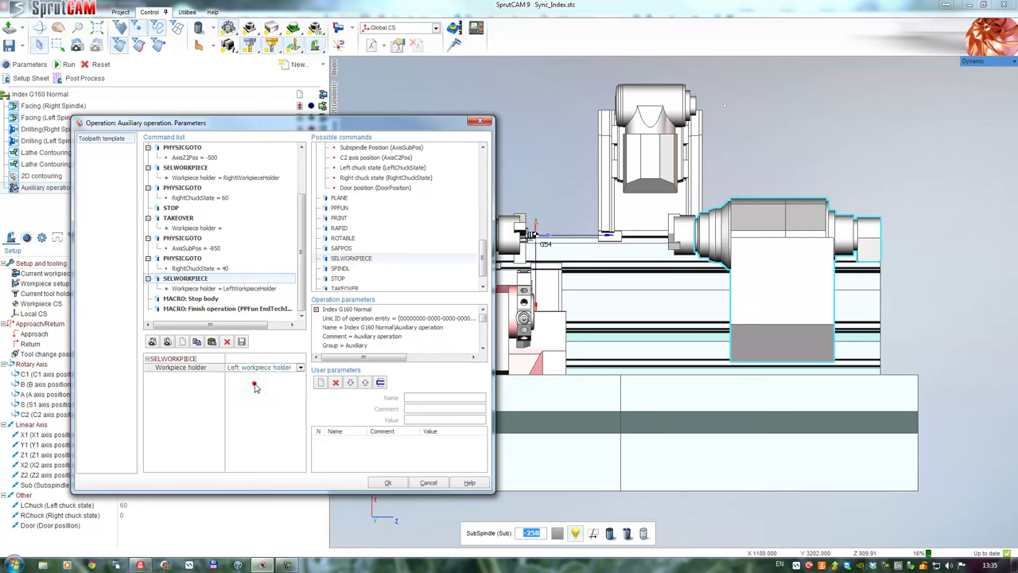
Add a second TAKEOVER command at the end of the body and set its workpiece holder to Right workpiece holder
drag(481, 259, 481, 261)
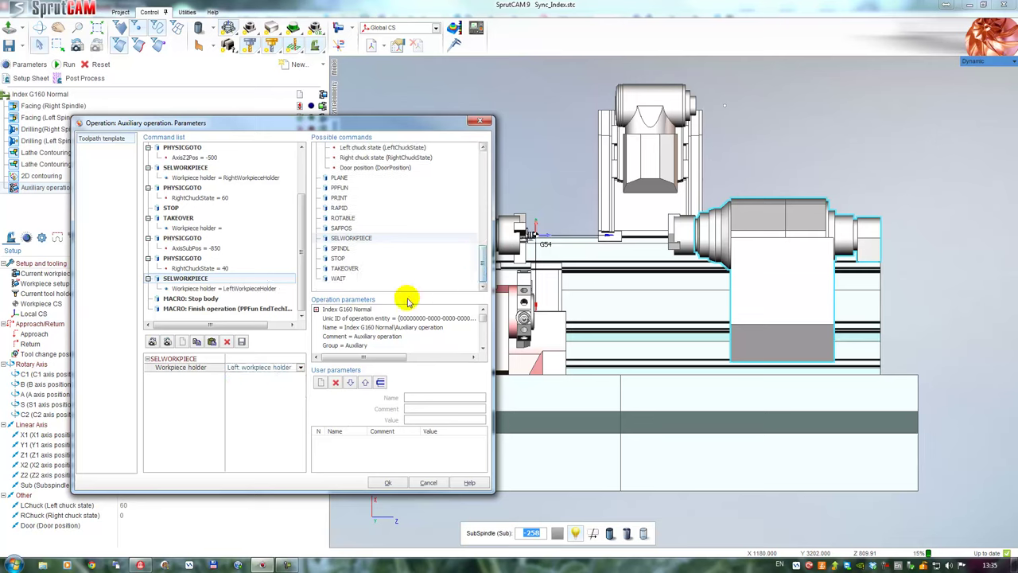
double_click(348, 272)
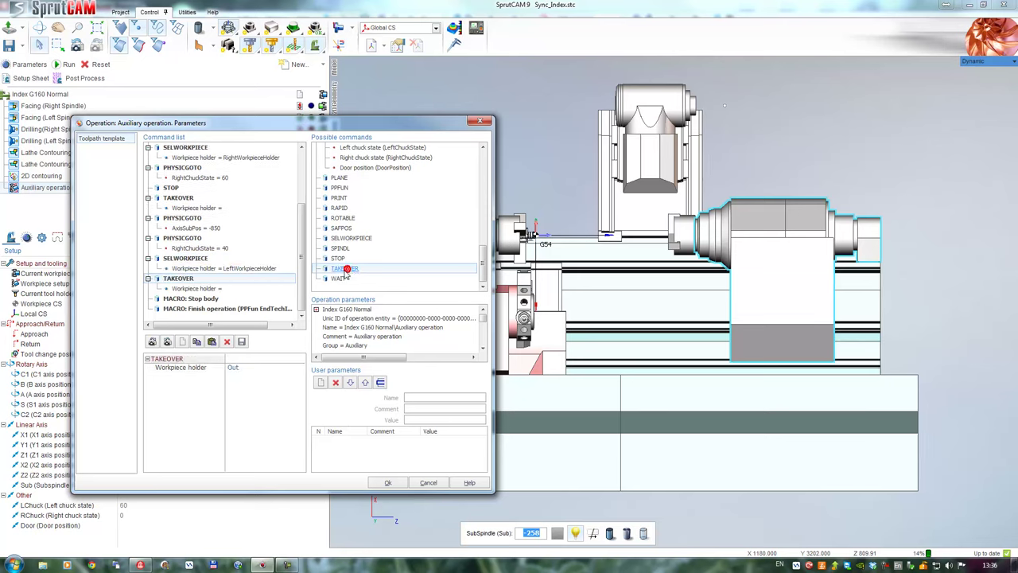
click(197, 290)
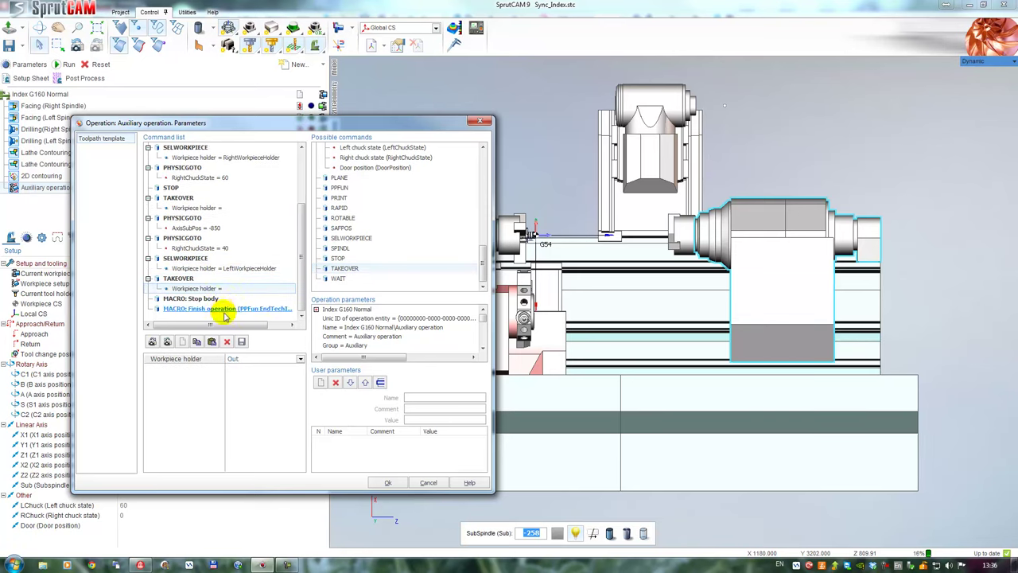
click(229, 268)
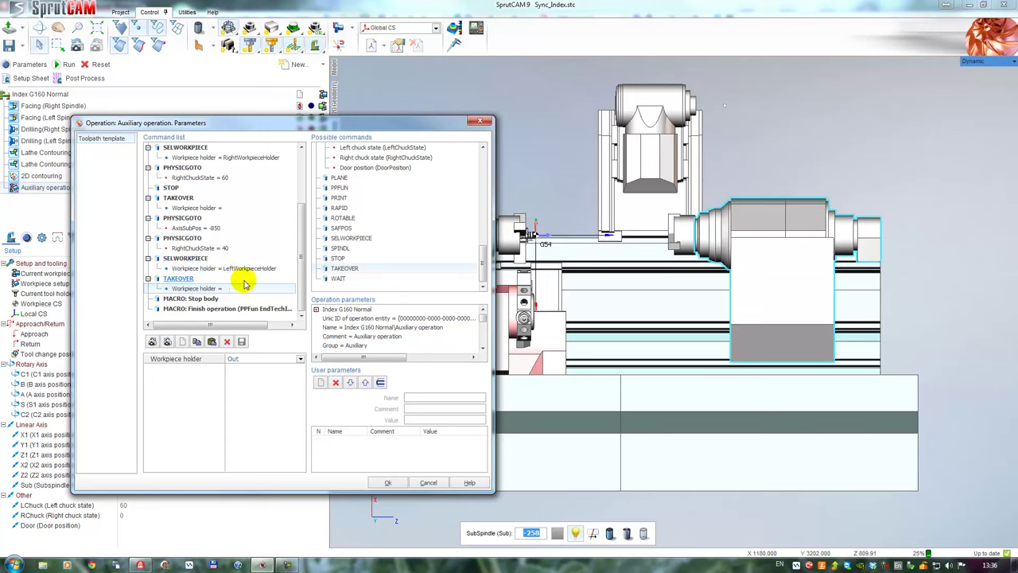
click(300, 359)
click(256, 385)
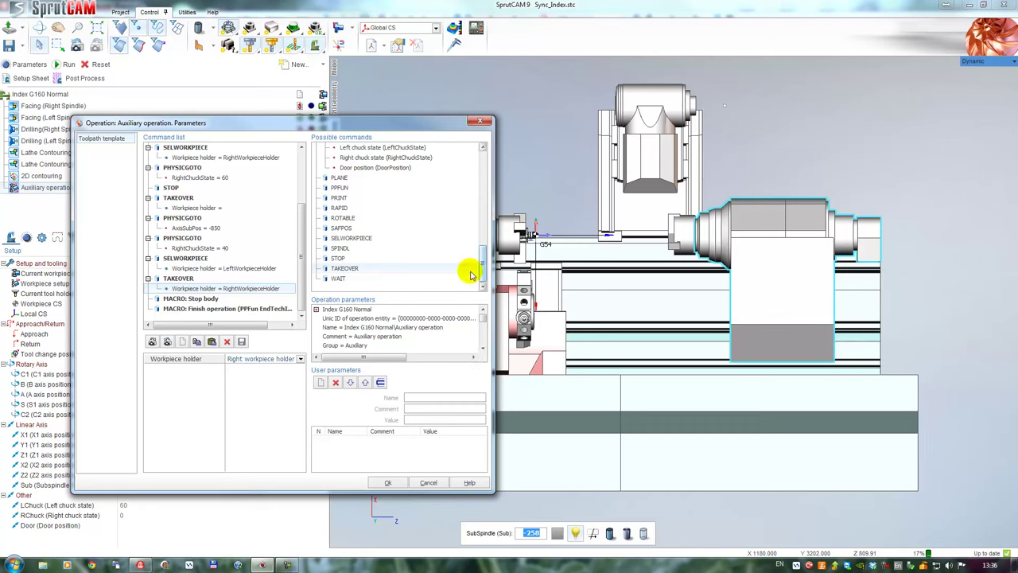
Add a final PHYSICGOTO command with the subspindle position at 0 and accept the auxiliary operation's parameters
drag(483, 261, 483, 230)
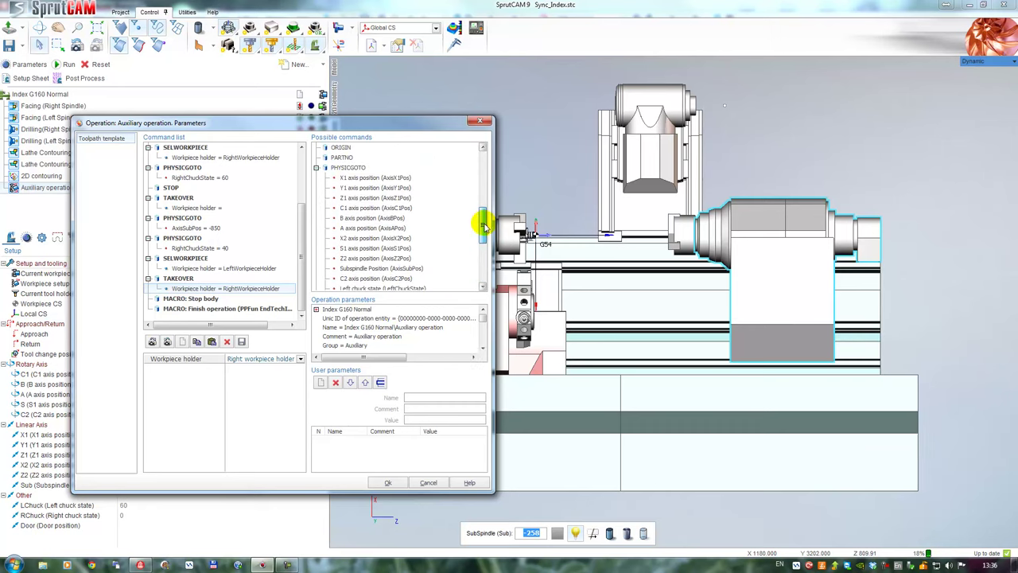
double_click(350, 176)
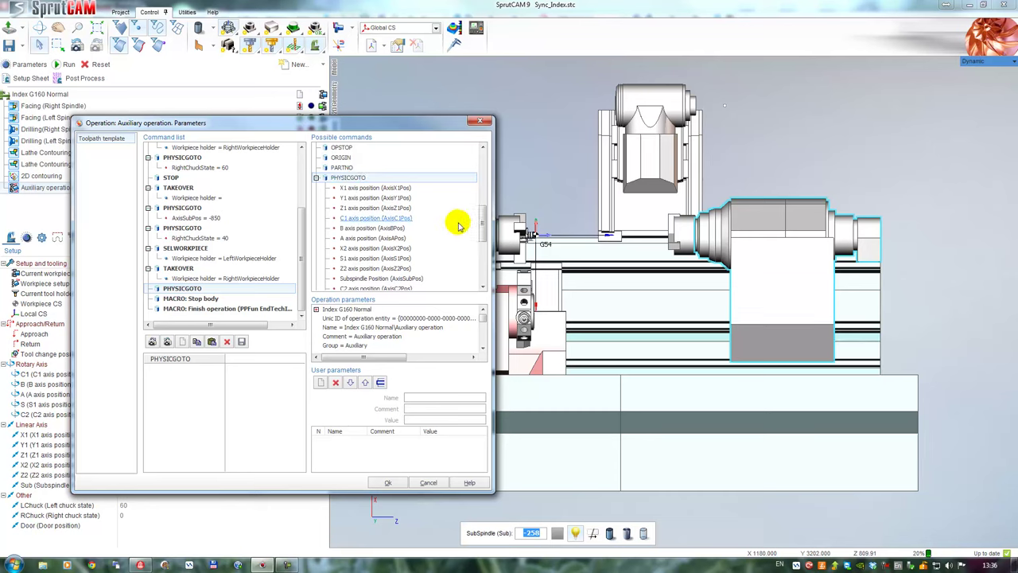
scroll(480, 226, down, 2)
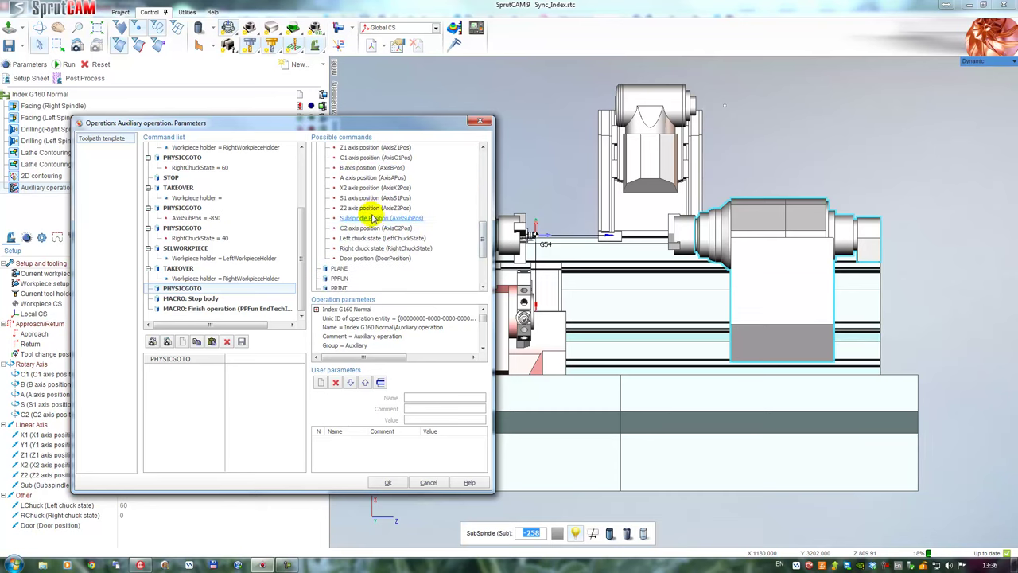
double_click(373, 218)
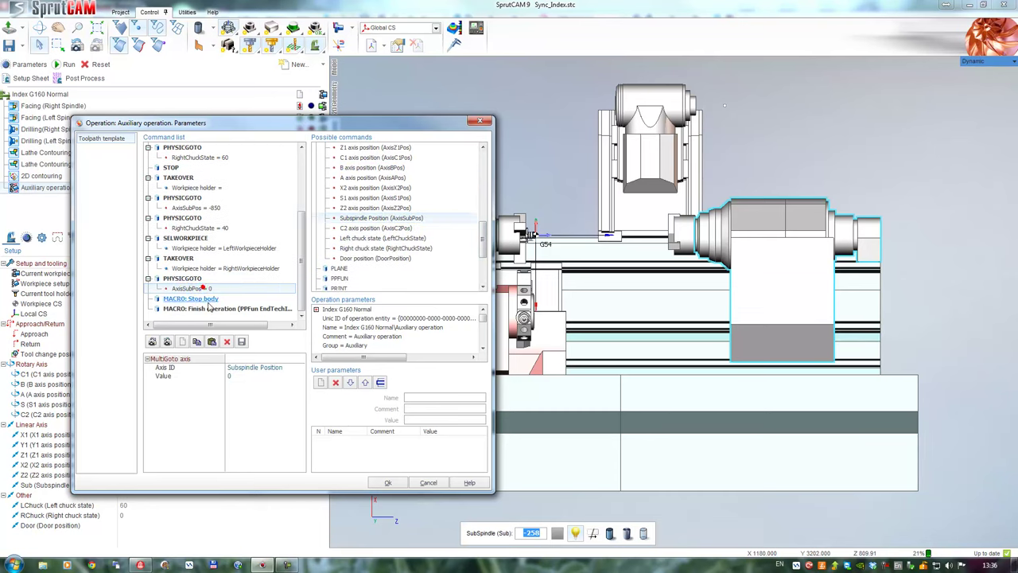
click(247, 377)
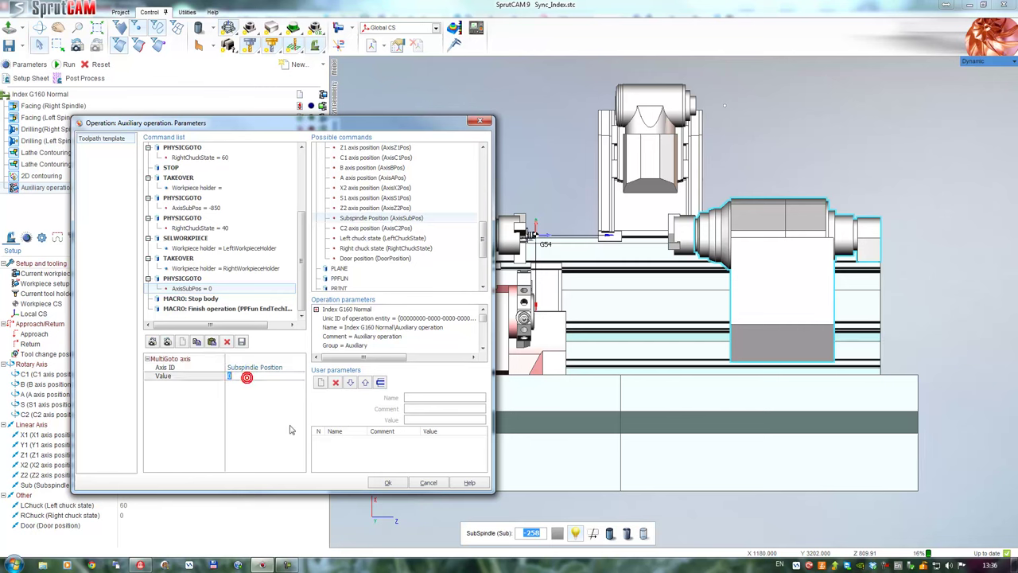
click(395, 483)
Calculate the toolpath of the auxiliary operation
middle_drag(493, 337, 541, 289)
middle_drag(541, 289, 530, 300)
right_drag(530, 300, 500, 292)
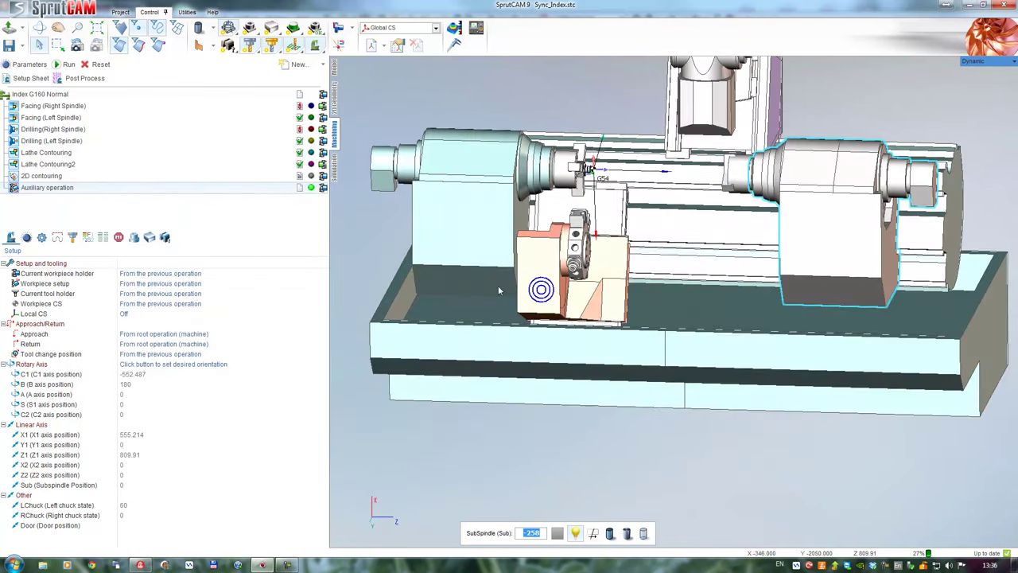
click(68, 63)
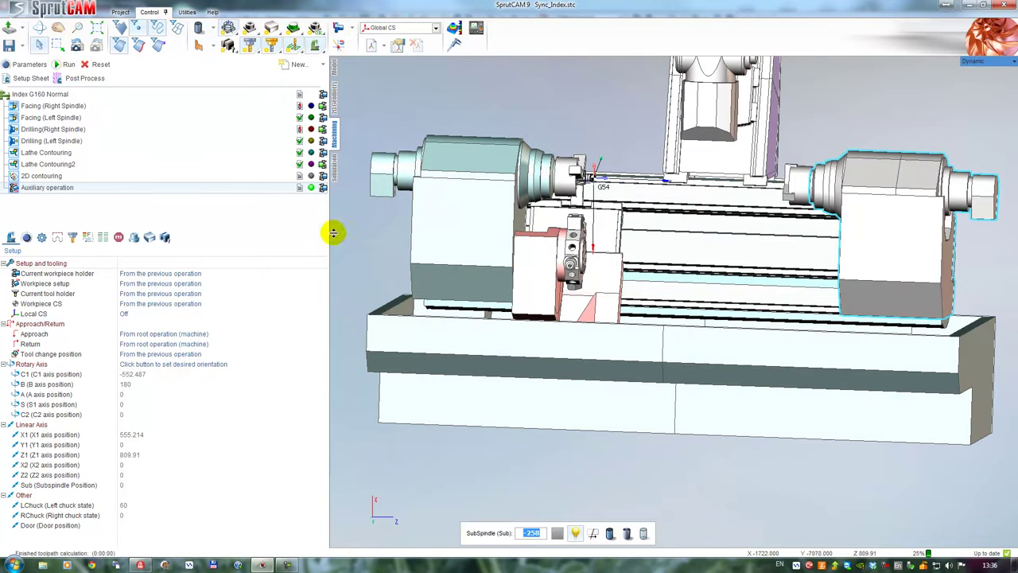
Show the simulation's operation list in Single channel mode and expand the auxiliary operation's commands
click(334, 171)
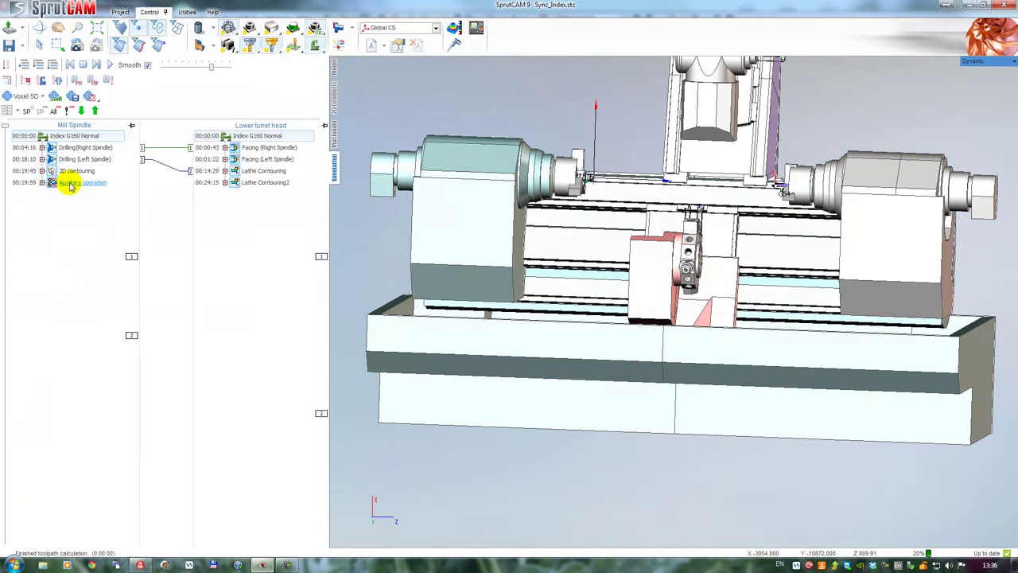
click(16, 111)
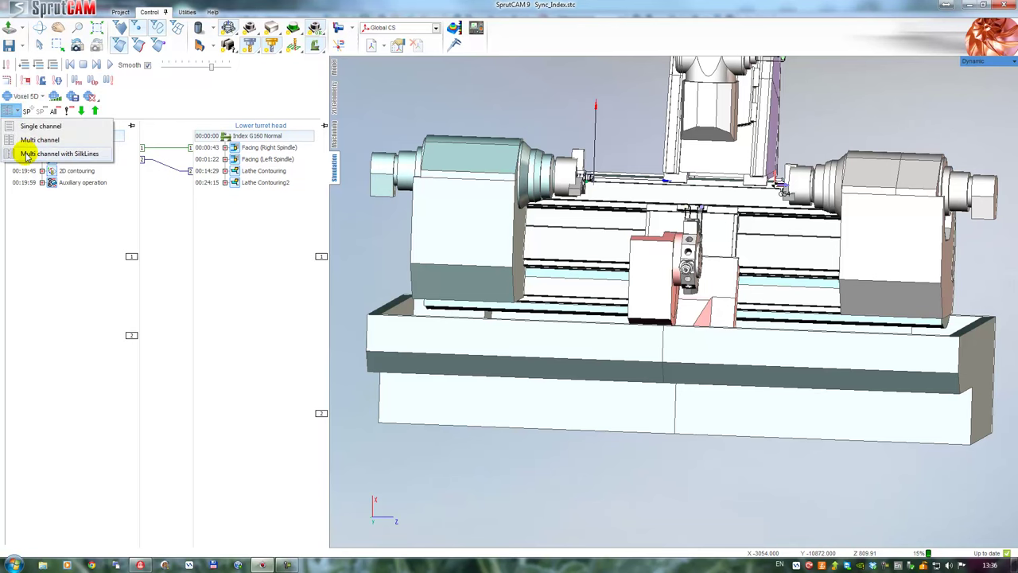
click(25, 127)
middle_drag(466, 257, 484, 250)
click(18, 220)
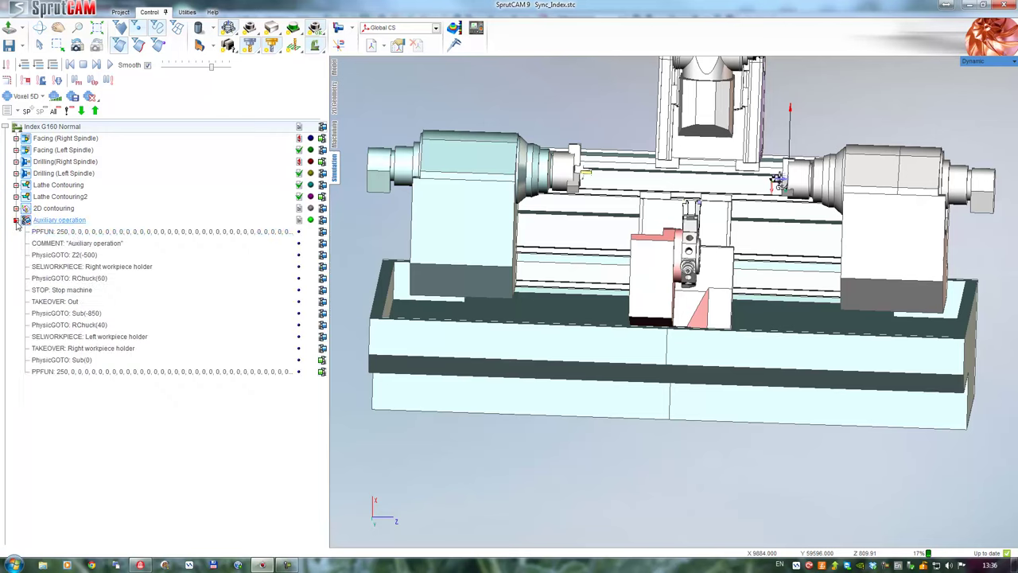
Run the machining simulation from the auxiliary operation at a reduced speed
click(69, 222)
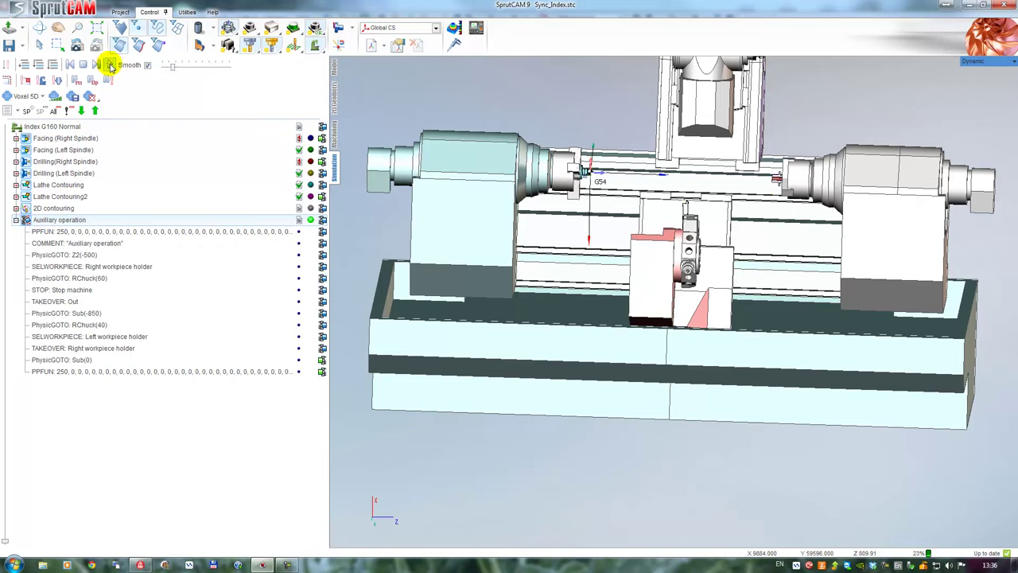
click(111, 65)
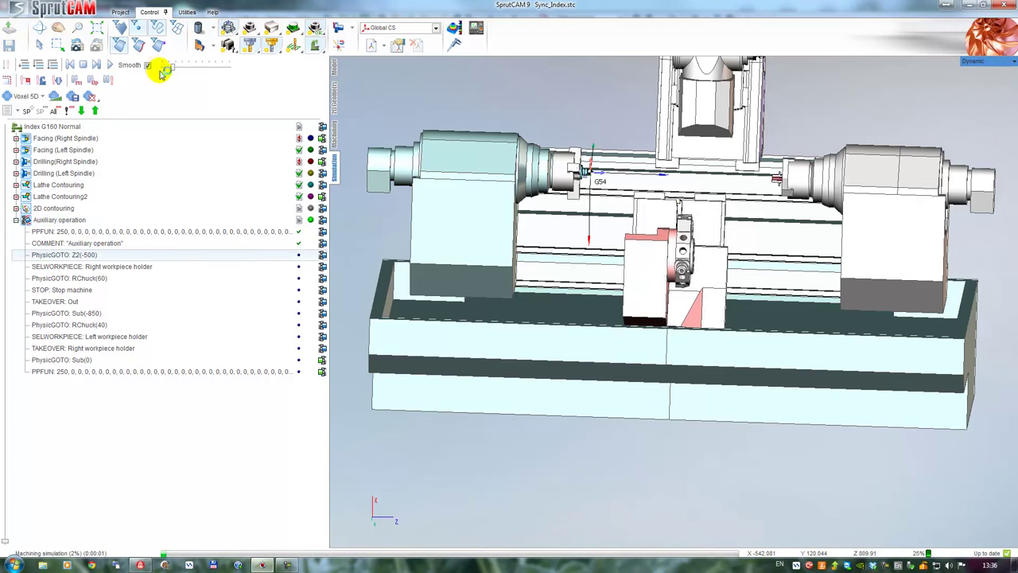
Raise the simulation speed and continue the auxiliary operation's simulation past the machine stop to its last command
mouse_move(167, 71)
mouse_down()
mouse_move(191, 65)
mouse_move(182, 68)
mouse_up()
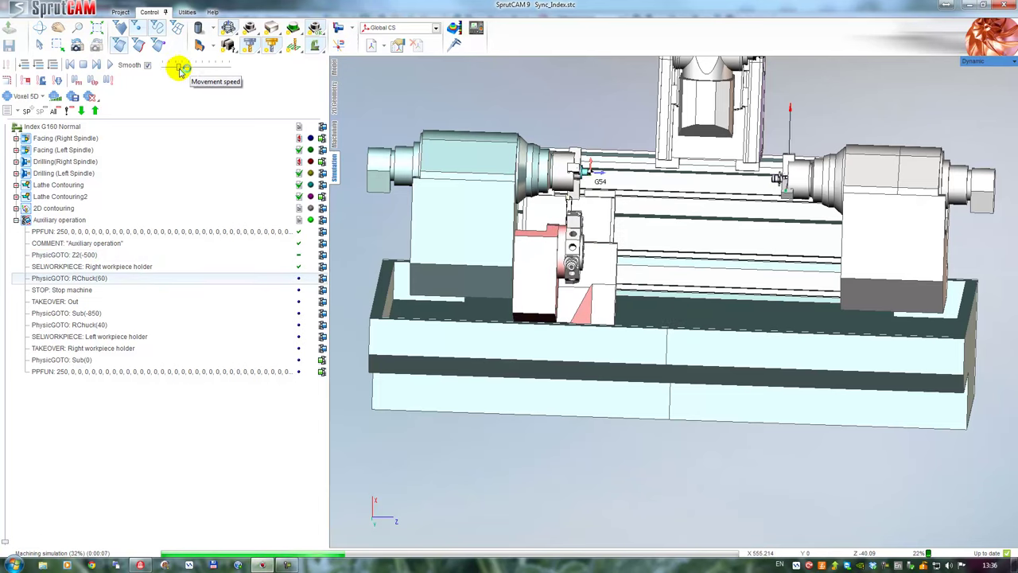
click(180, 67)
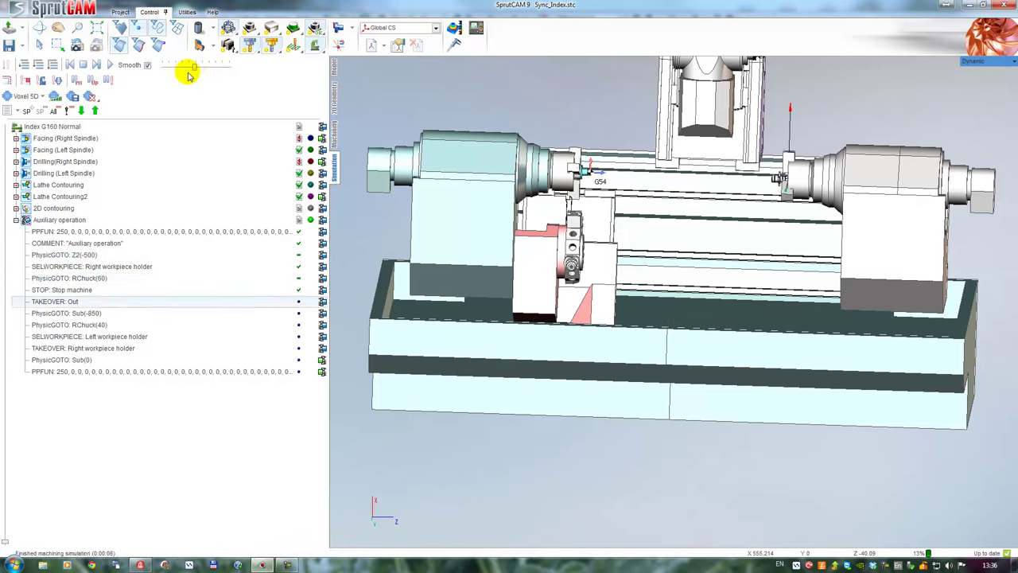
click(111, 66)
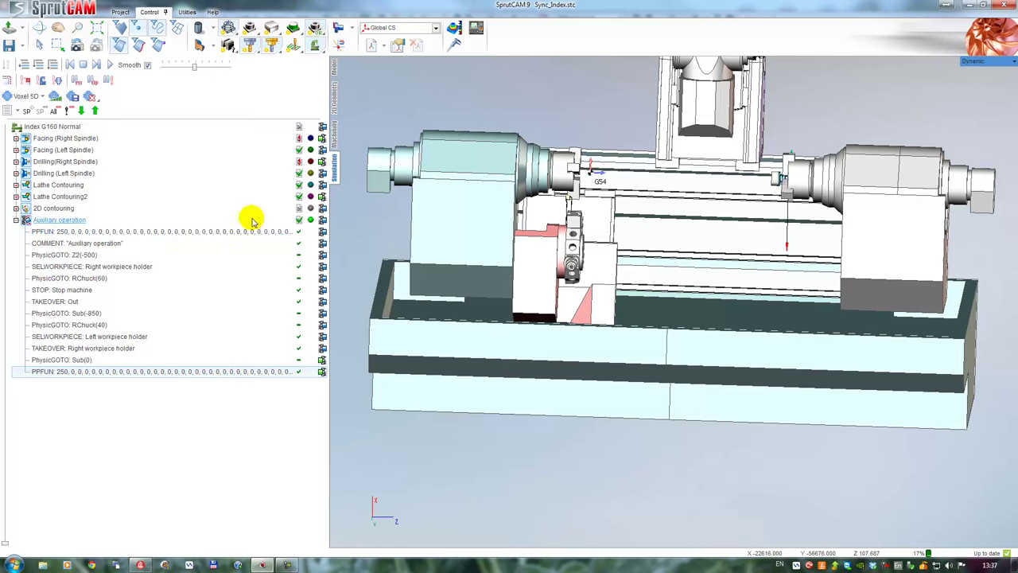
Show the simulation's operation list in Multi channel with SilkLines mode
click(12, 111)
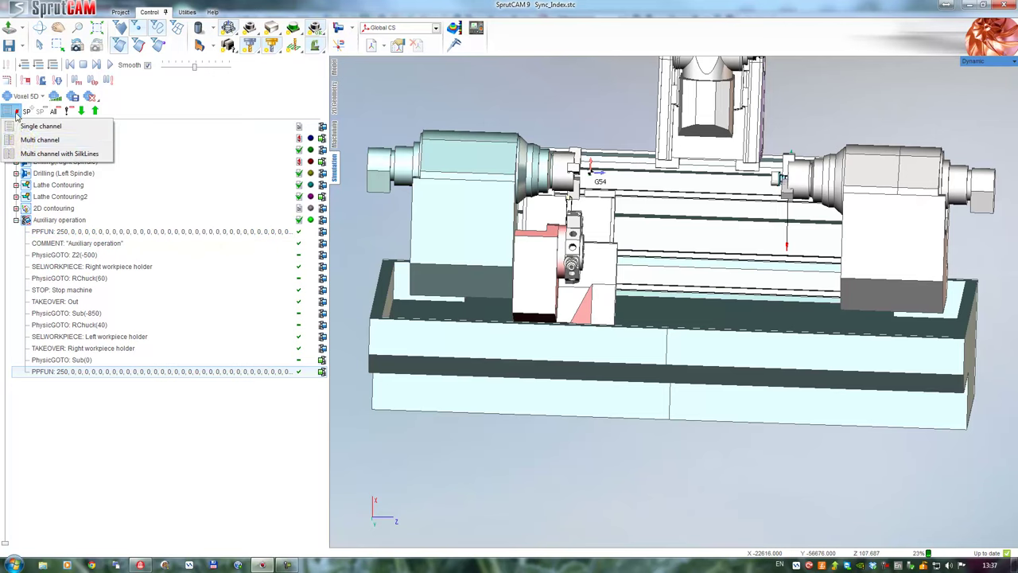
click(32, 154)
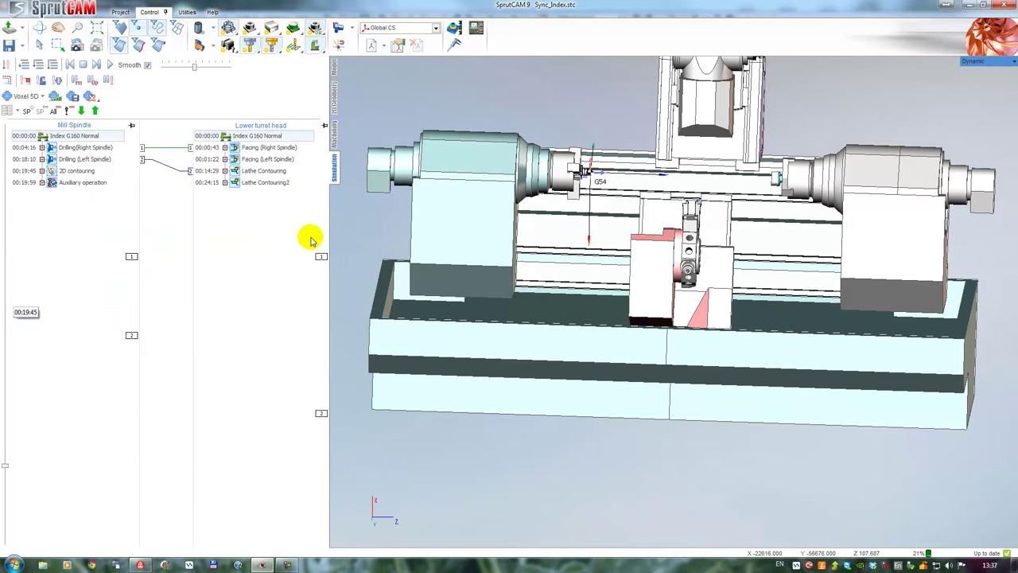
scroll(539, 321, down, 1)
middle_drag(538, 320, 575, 348)
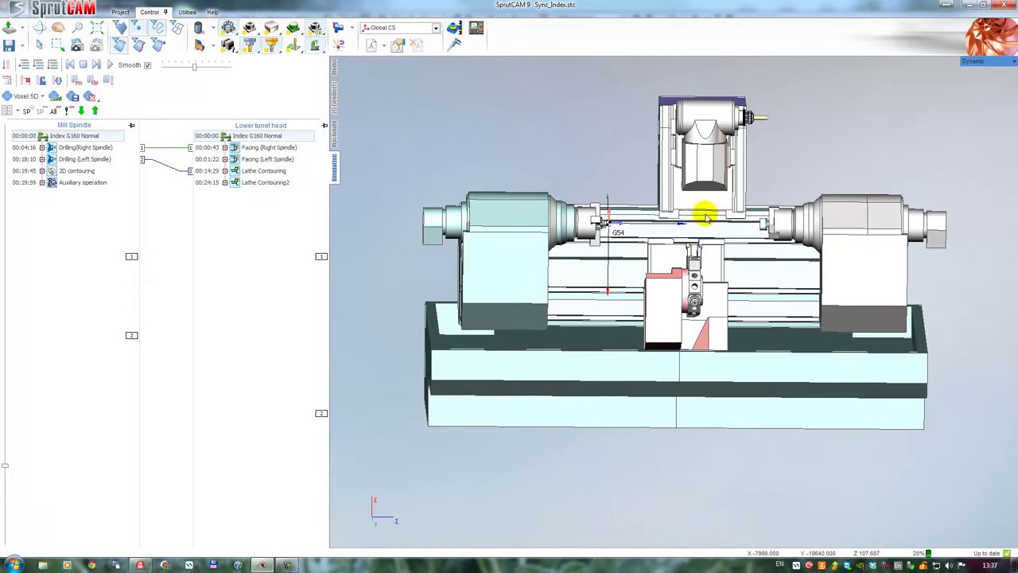
scroll(688, 203, up, 2)
scroll(693, 268, up, 2)
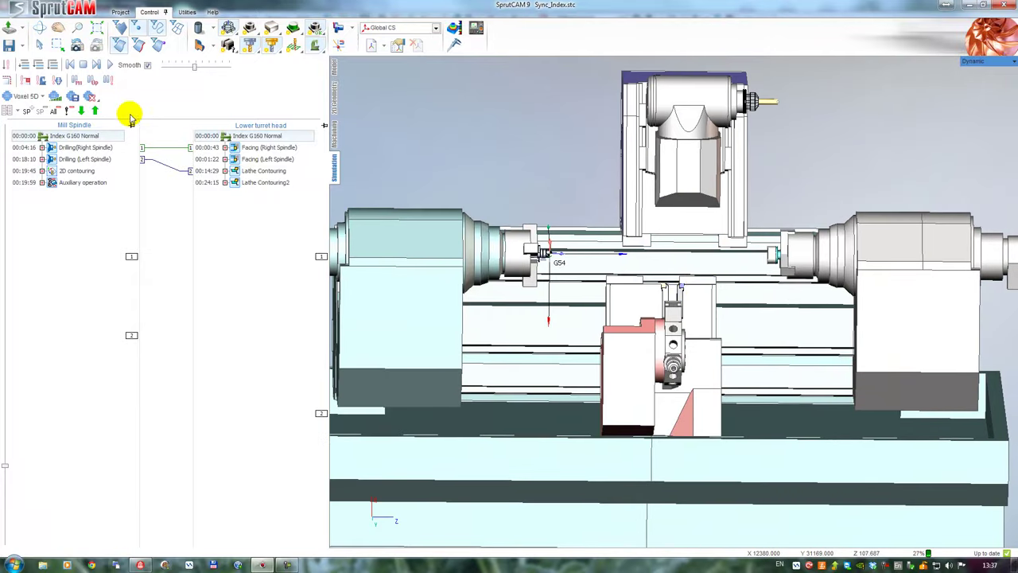
Reset the simulated machining result and change the workpiece display mode
click(89, 96)
drag(460, 162, 491, 199)
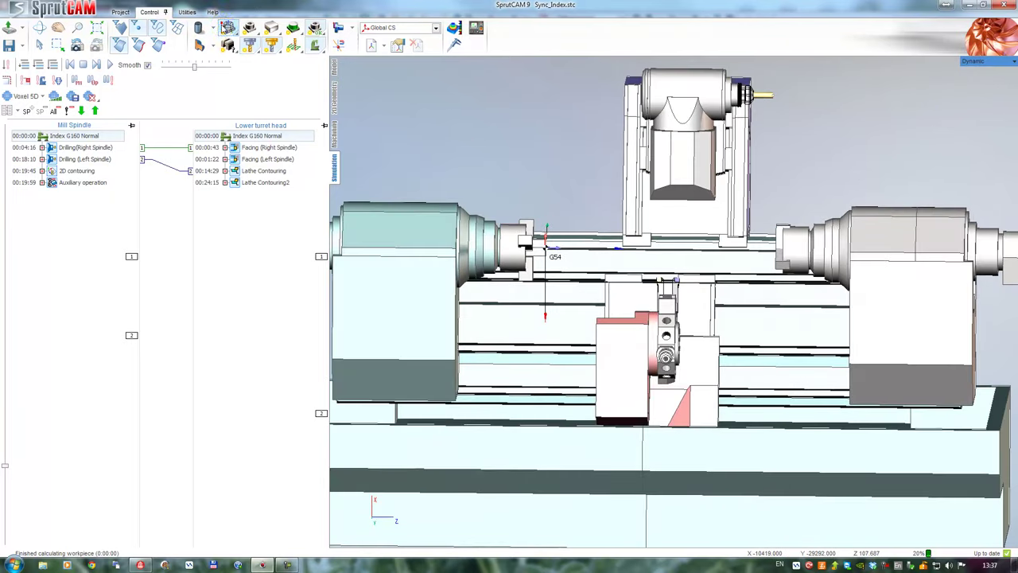
right_drag(574, 258, 545, 297)
drag(574, 257, 546, 296)
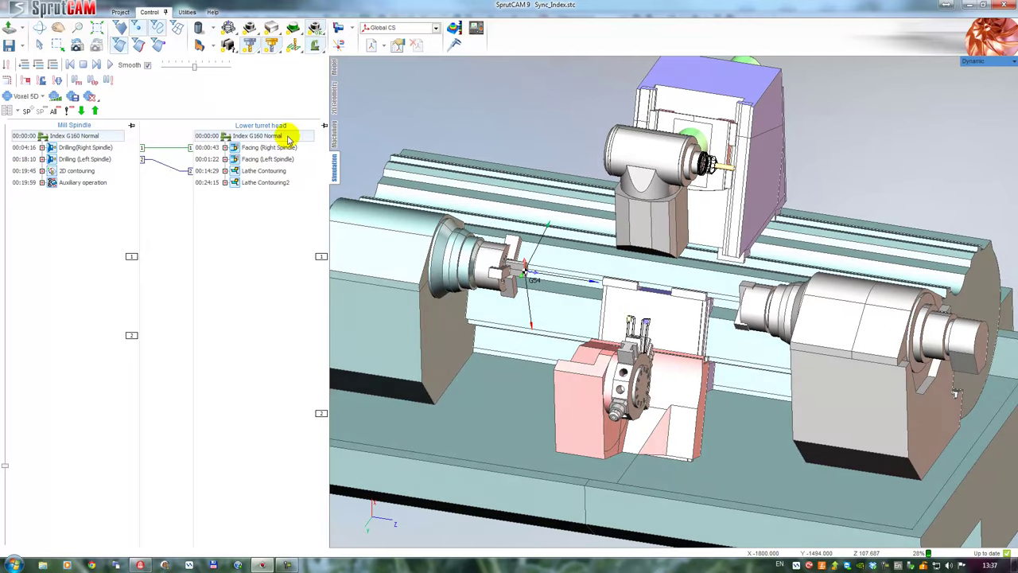
click(212, 49)
click(212, 68)
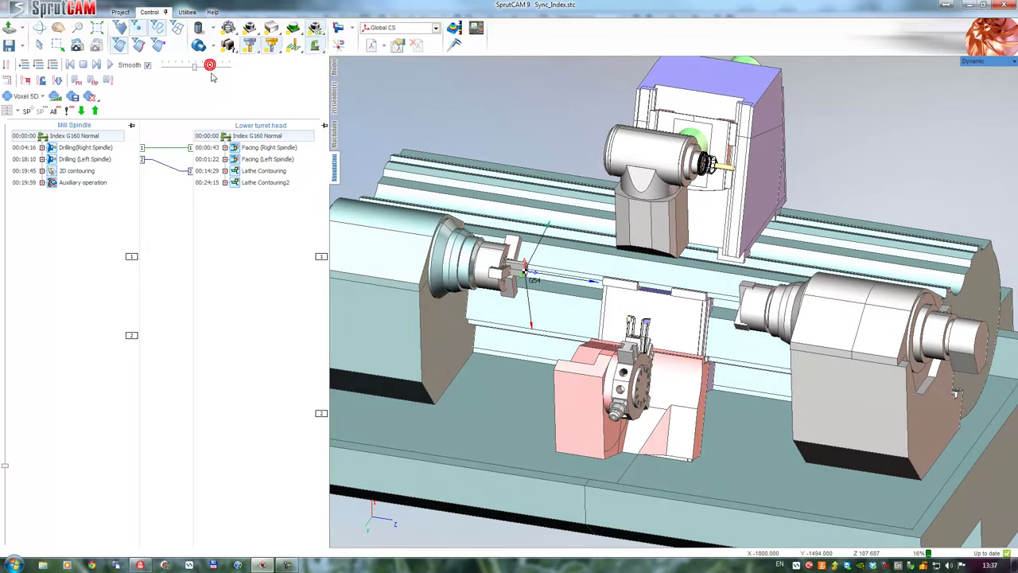
Run the two-channel simulation from the start through the workpiece transfer to the right spindle, adjusting the playback speed
middle_drag(438, 196, 438, 182)
scroll(510, 285, up, 2)
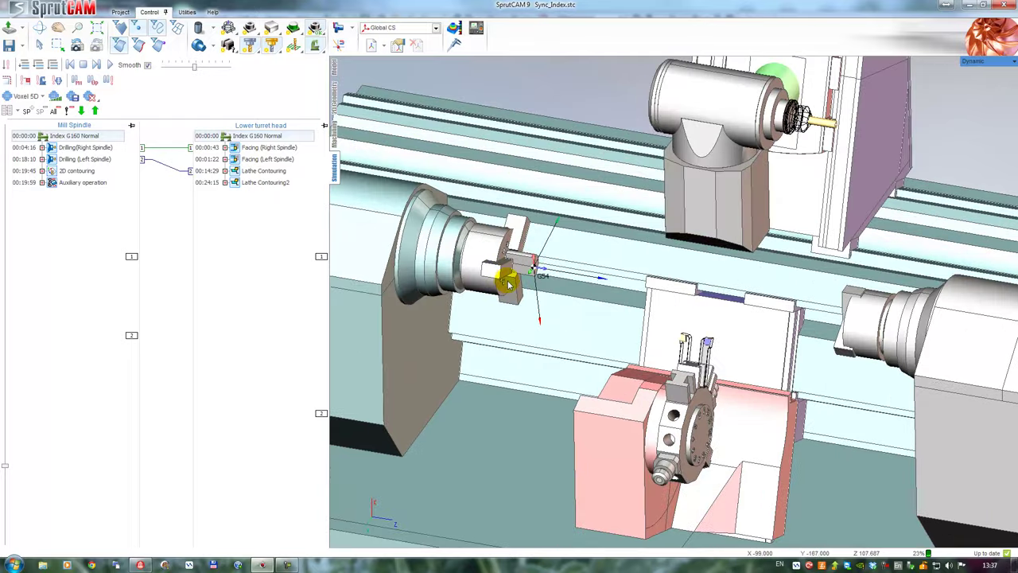
middle_drag(511, 265, 532, 245)
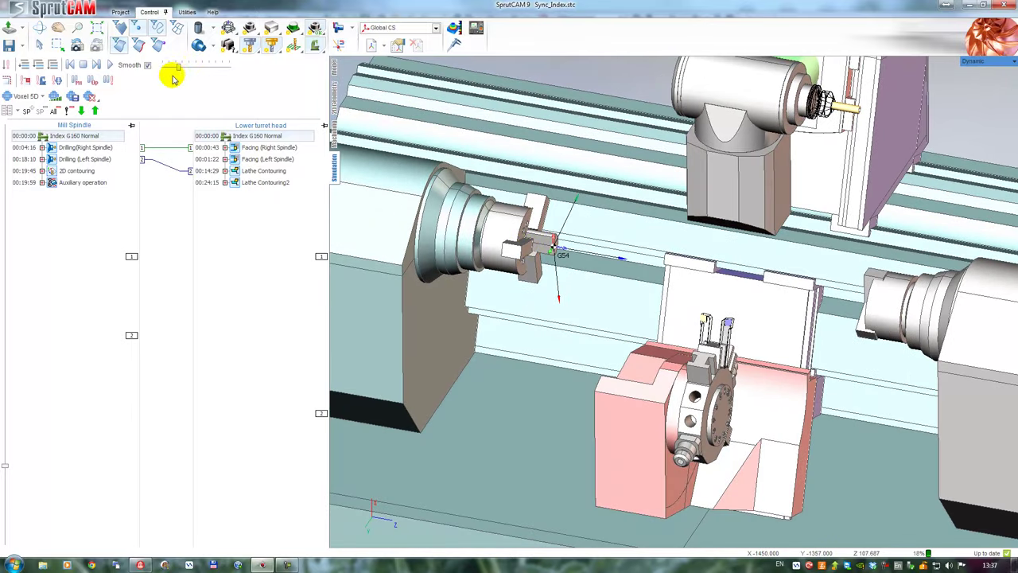
click(111, 66)
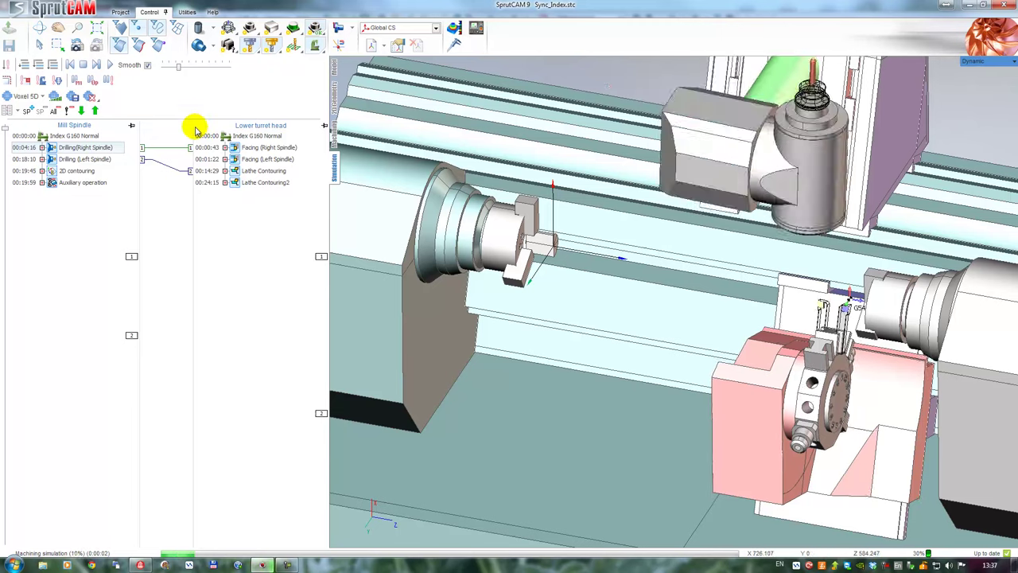
mouse_move(864, 310)
middle_down()
mouse_move(880, 294)
mouse_move(884, 302)
middle_up()
scroll(883, 302, up, 2)
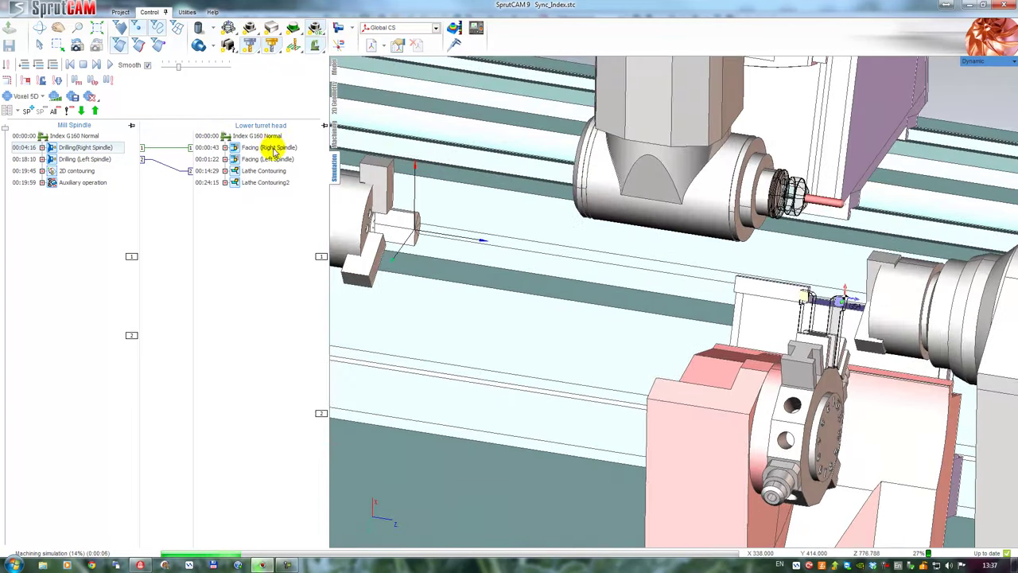
drag(178, 66, 185, 69)
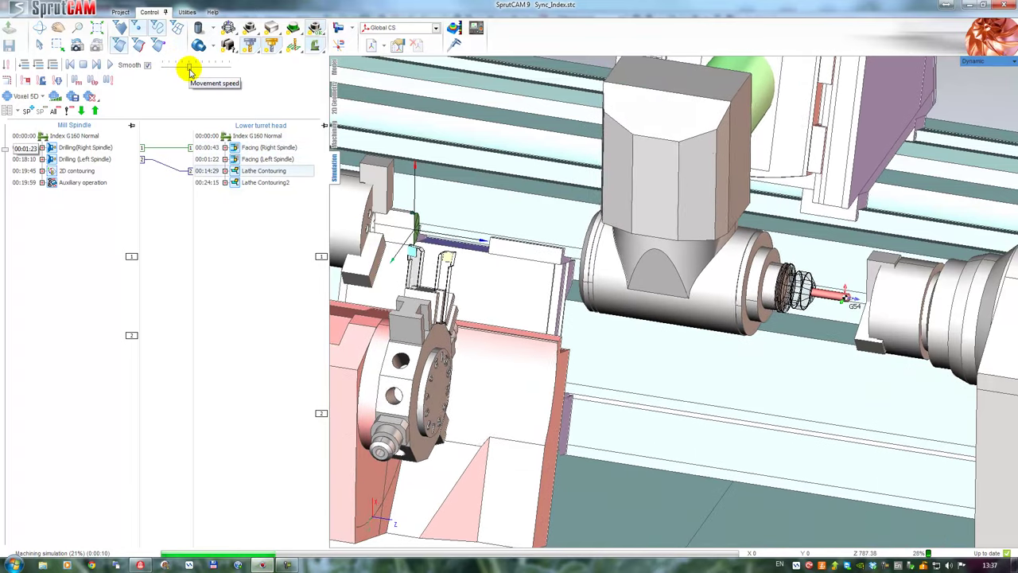
drag(199, 72, 207, 72)
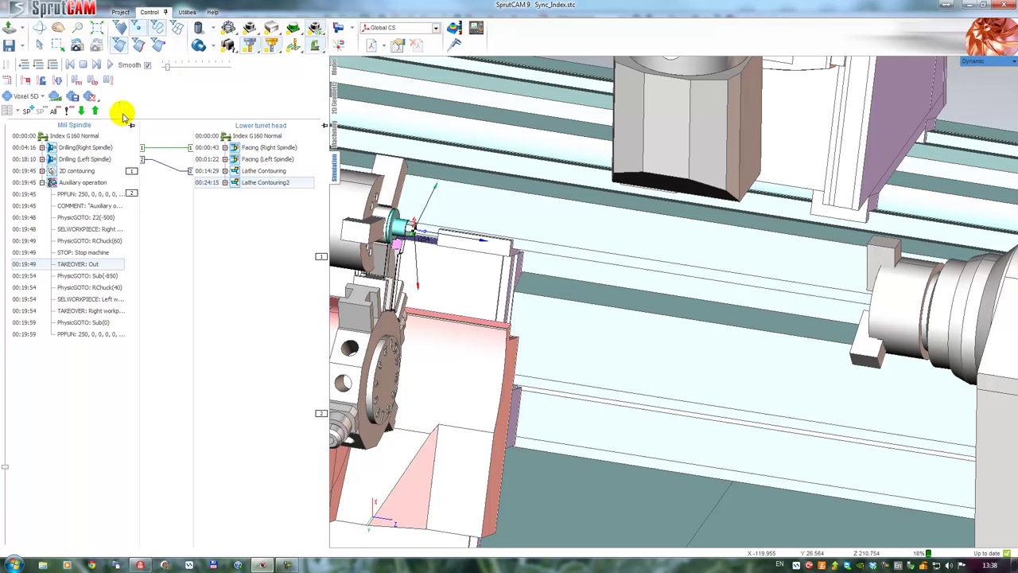
click(110, 65)
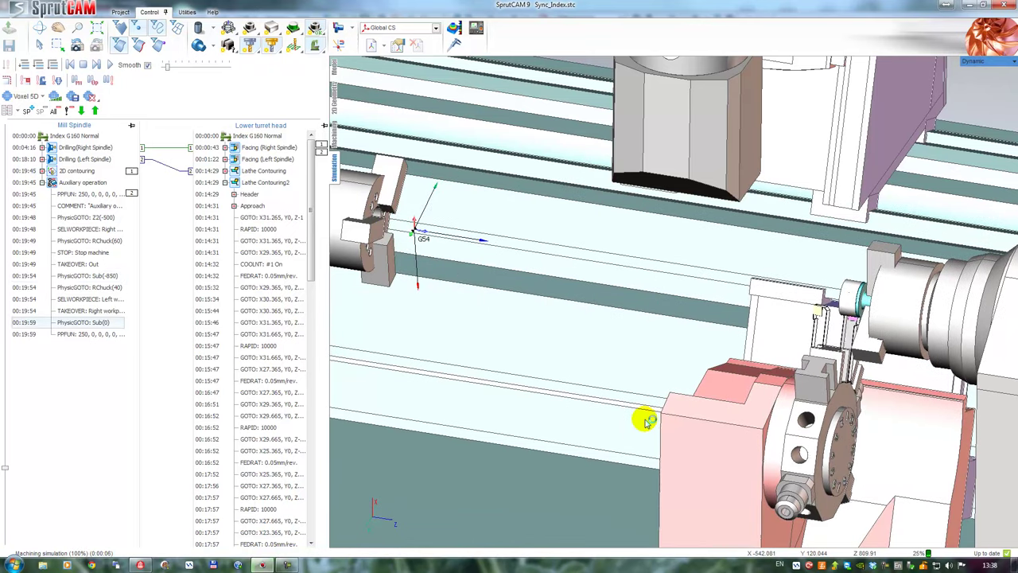
mouse_move(602, 406)
mouse_down()
mouse_move(566, 357)
mouse_move(516, 359)
mouse_up()
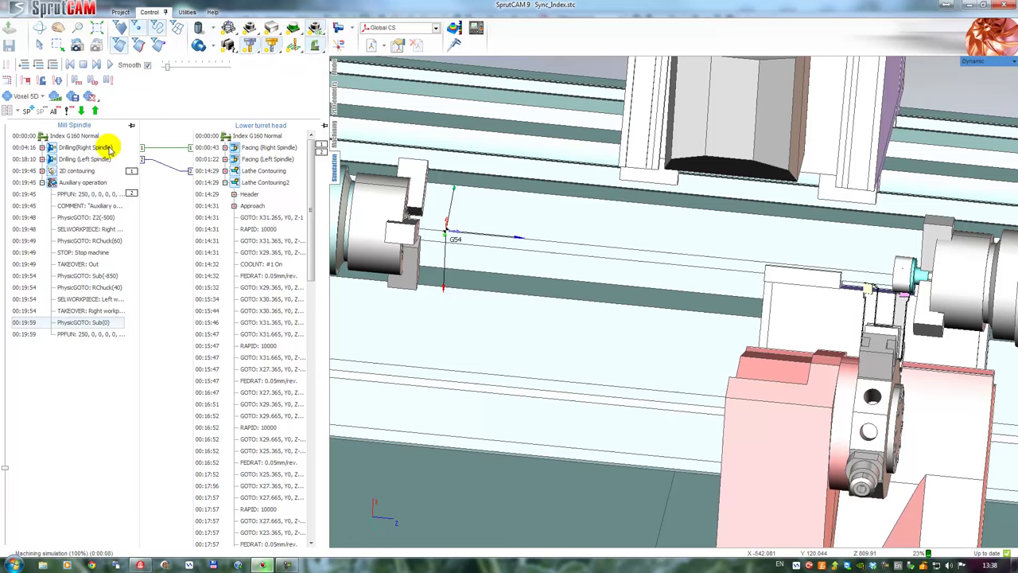
Load a new workpiece into the left workpiece holder and return the simulation to the start of the program
click(83, 97)
click(98, 100)
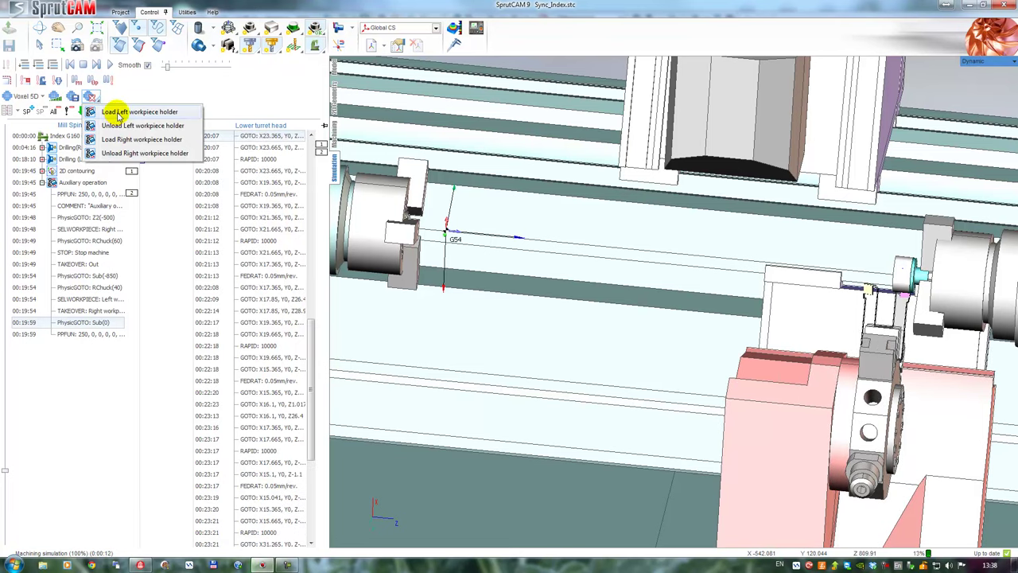
click(117, 114)
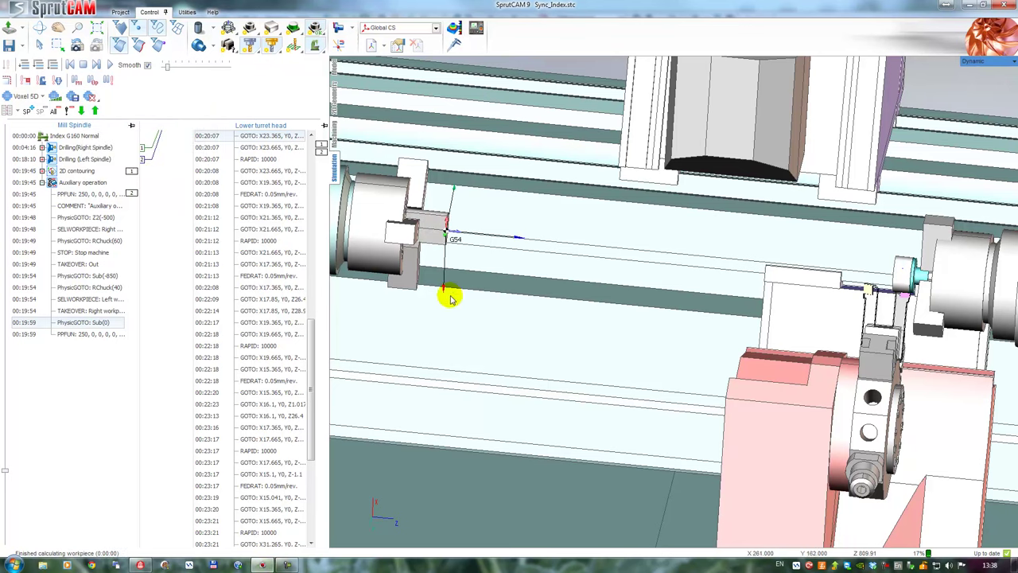
drag(310, 348, 291, 142)
click(269, 138)
Run the two-channel simulation again from the start, with the transferred part in the right workpiece holder
mouse_move(516, 337)
middle_down()
mouse_move(545, 298)
mouse_move(529, 323)
middle_up()
scroll(874, 278, up, 2)
middle_drag(864, 278, 694, 245)
right_drag(694, 249, 741, 268)
scroll(755, 285, down, 3)
middle_drag(755, 285, 841, 291)
right_drag(832, 287, 831, 257)
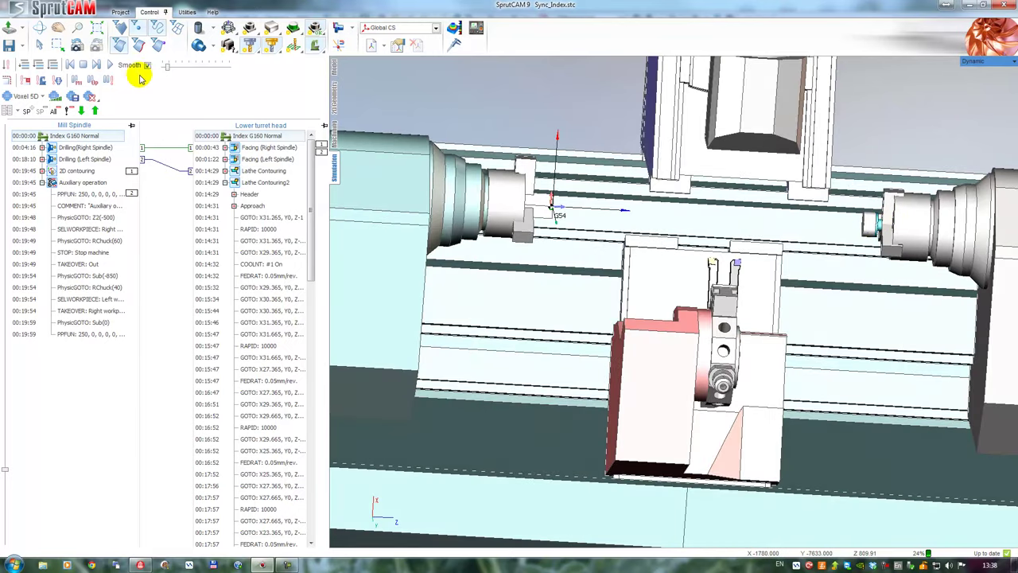
click(111, 65)
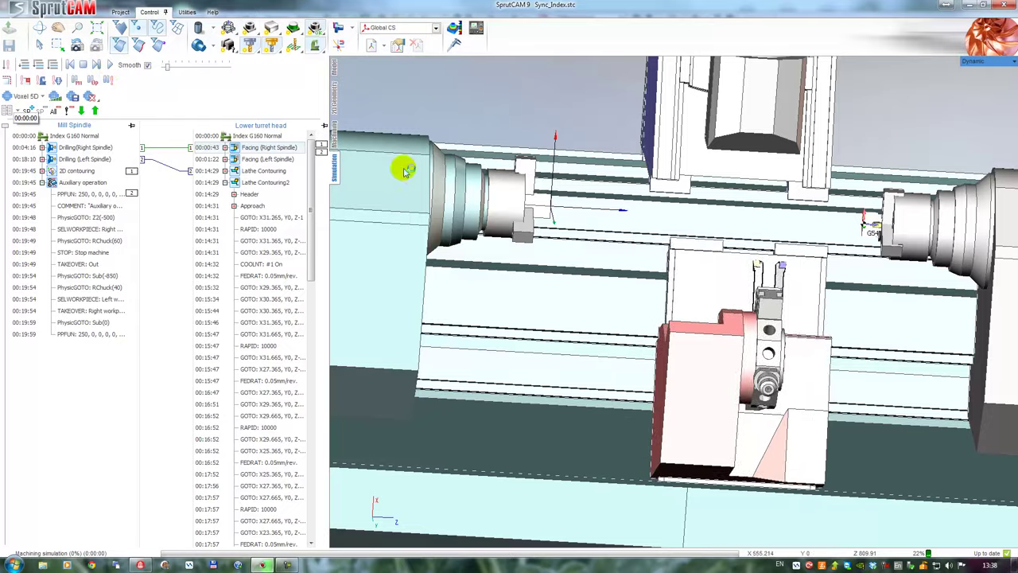
scroll(875, 248, up, 3)
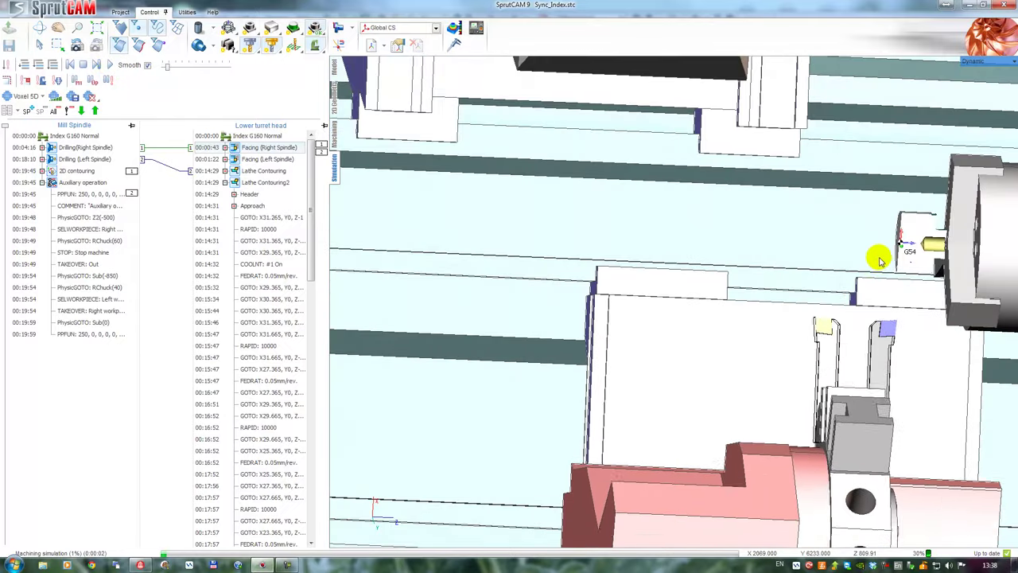
scroll(875, 259, down, 3)
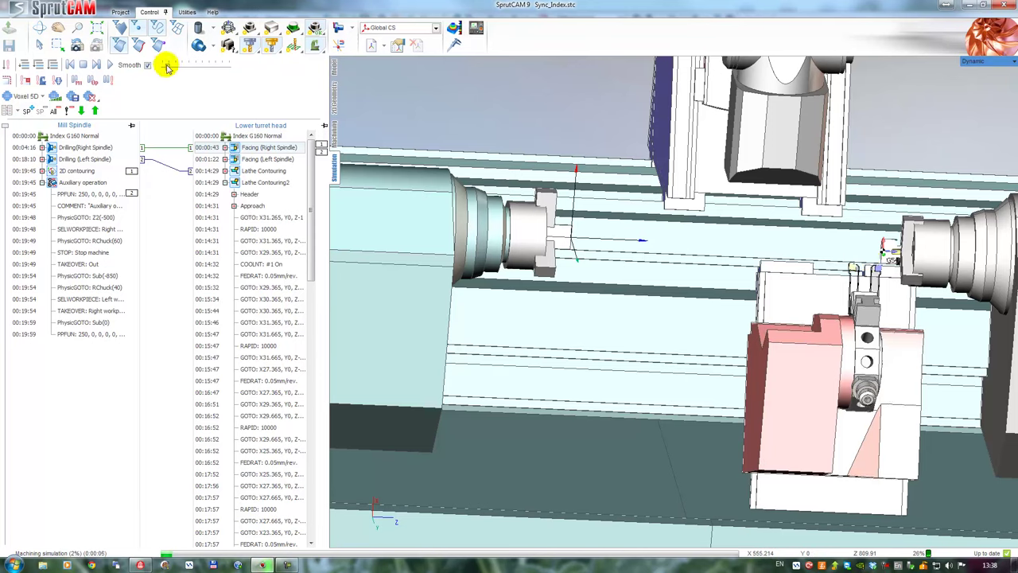
Raise the simulation speed and simulate the machining on both spindles up to the auxiliary operation's machine stop
drag(221, 72, 237, 73)
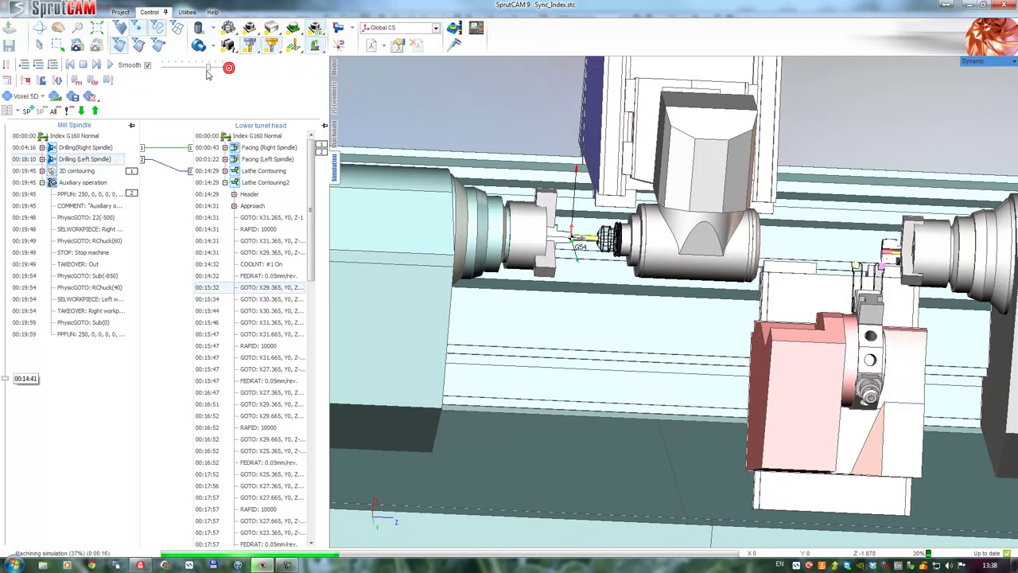
mouse_move(210, 70)
mouse_down()
mouse_move(231, 71)
mouse_move(210, 68)
mouse_up()
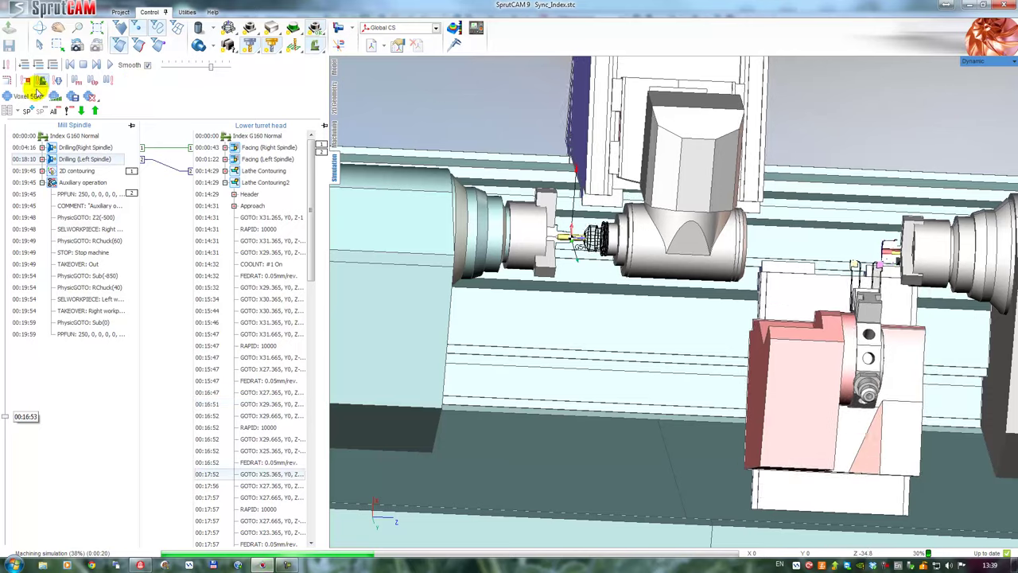
scroll(891, 267, up, 3)
middle_drag(876, 261, 827, 244)
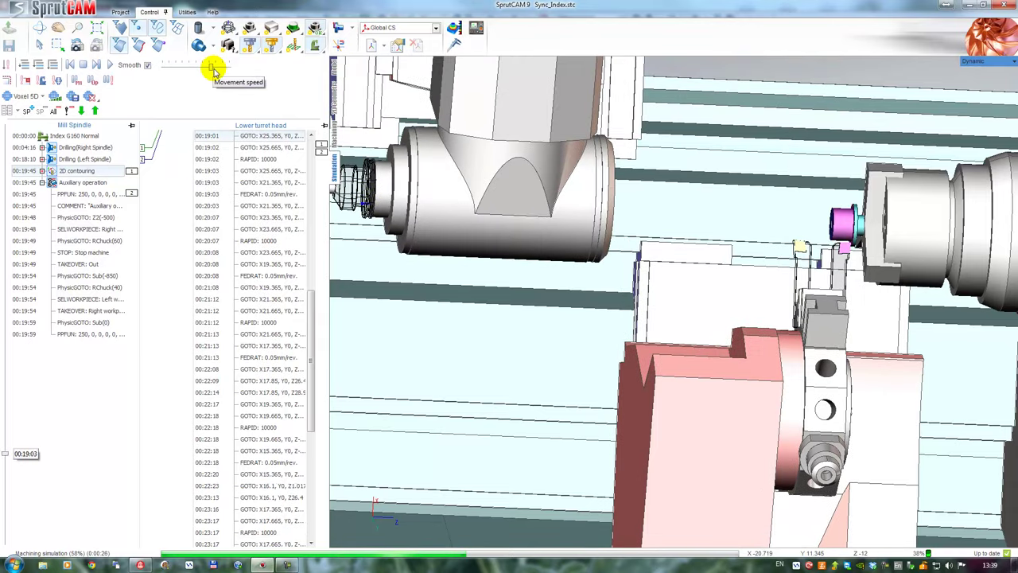
scroll(610, 300, down, 3)
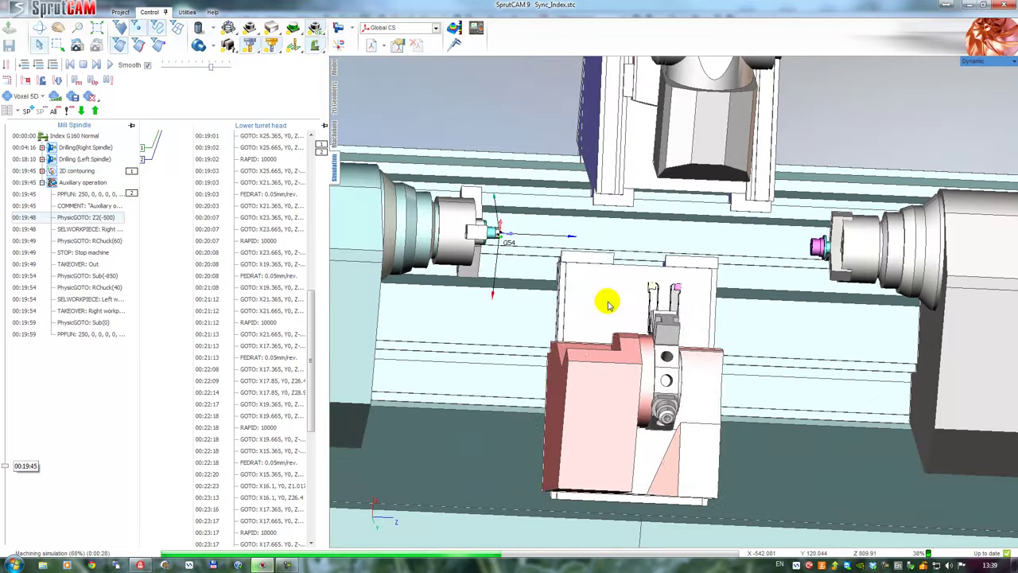
mouse_move(675, 313)
middle_down()
mouse_move(660, 309)
mouse_move(673, 307)
middle_up()
middle_drag(606, 296, 525, 261)
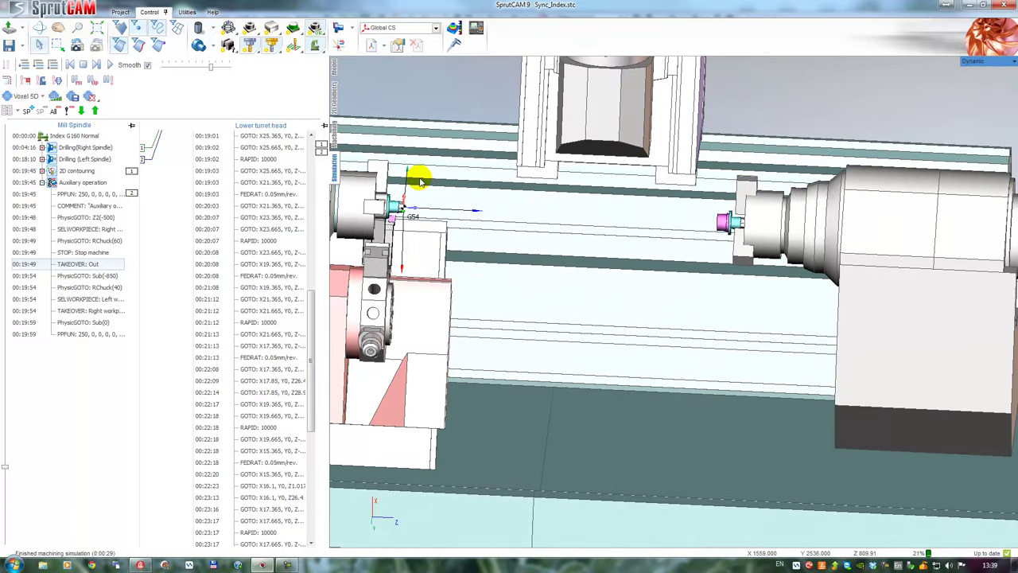
Hide the machine model and examine the simulated workpieces of both spindles
click(316, 46)
scroll(723, 217, up, 3)
middle_drag(732, 209, 759, 219)
middle_drag(708, 242, 708, 273)
scroll(745, 293, down, 1)
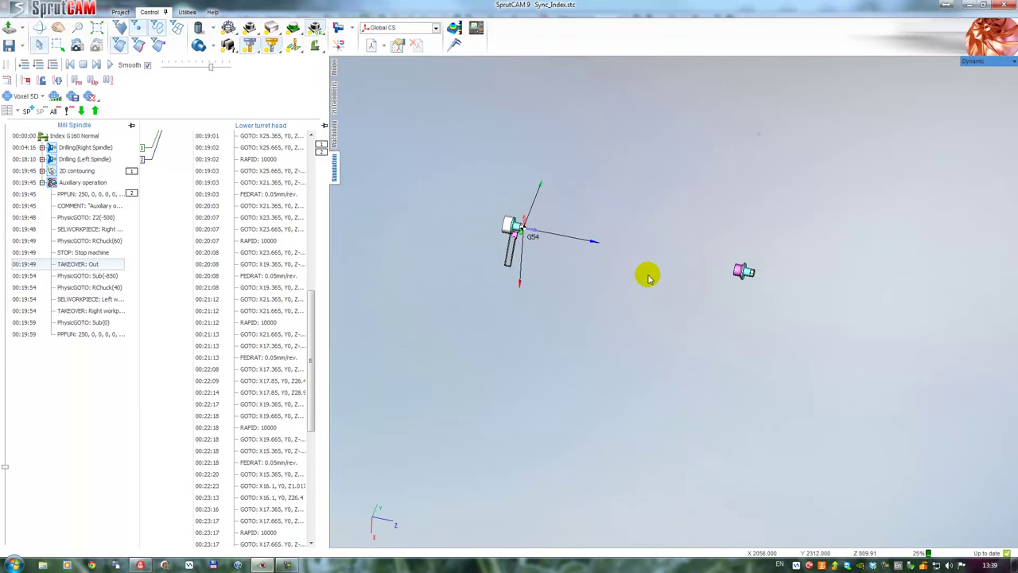